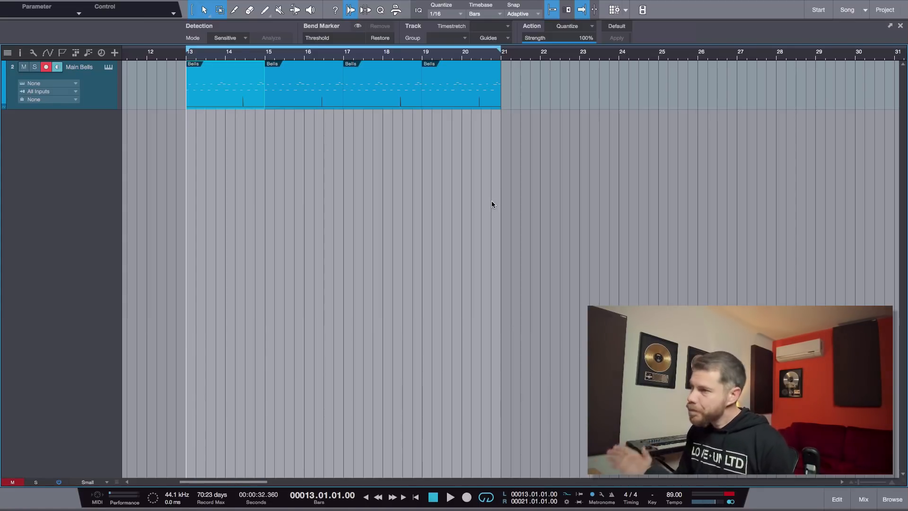
Step: Open the first Bells part in the note editor and play it back briefly
double_click(216, 101)
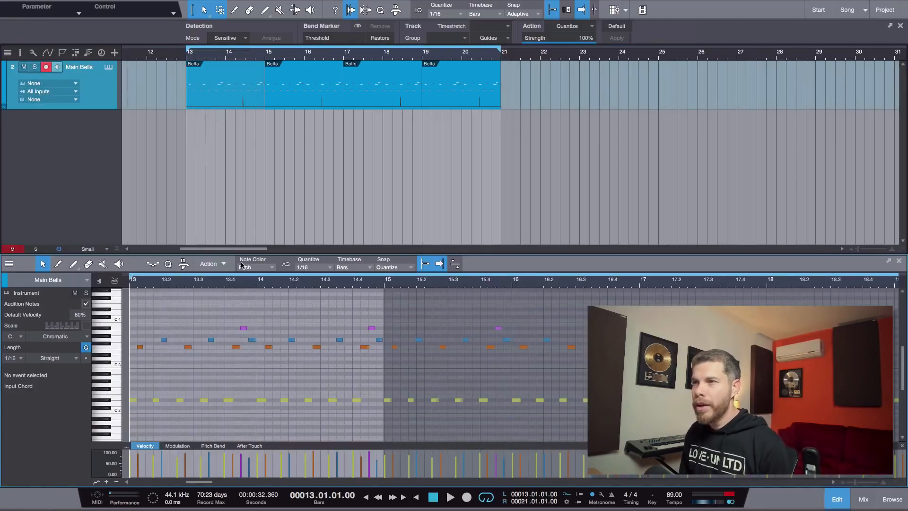
key(space)
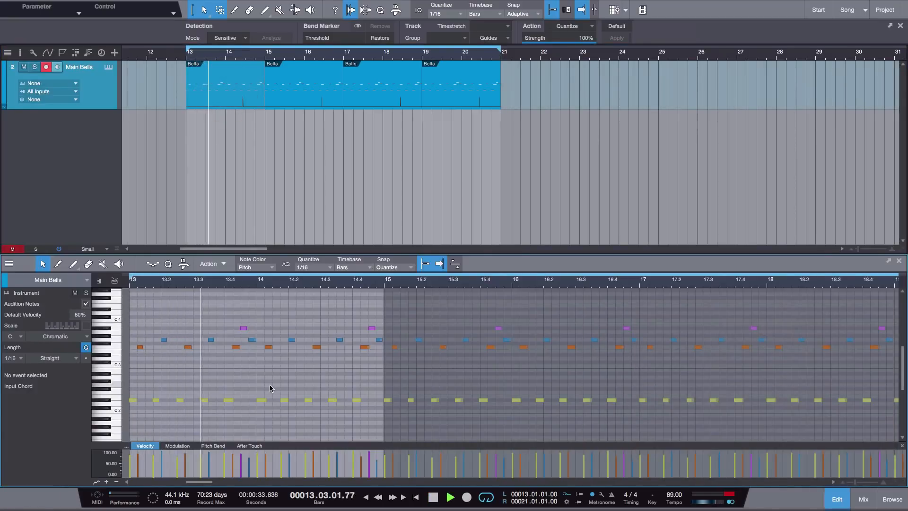
key(space)
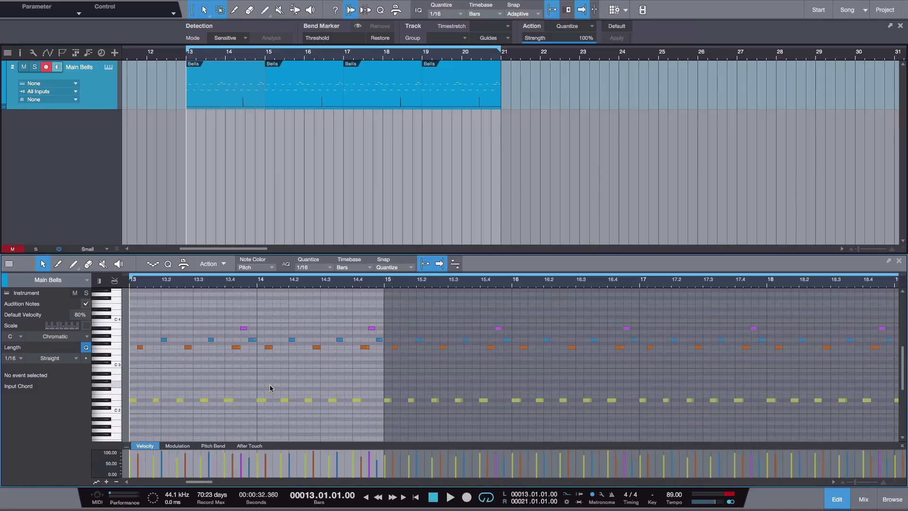
Step: Load the PreSonus Mai Tai synth onto the Main Bells track and move its window clear of the first Bells part
key(F3)
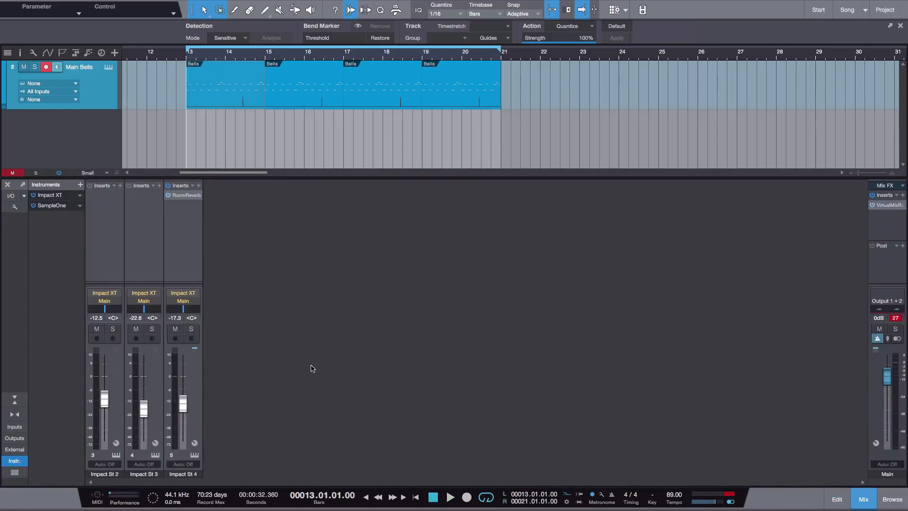
key(F3)
key(F5)
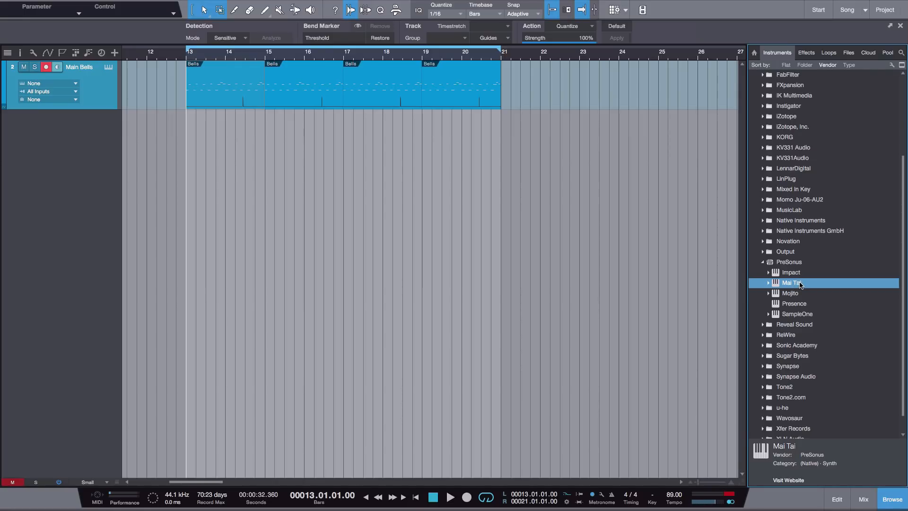
drag(799, 284, 95, 86)
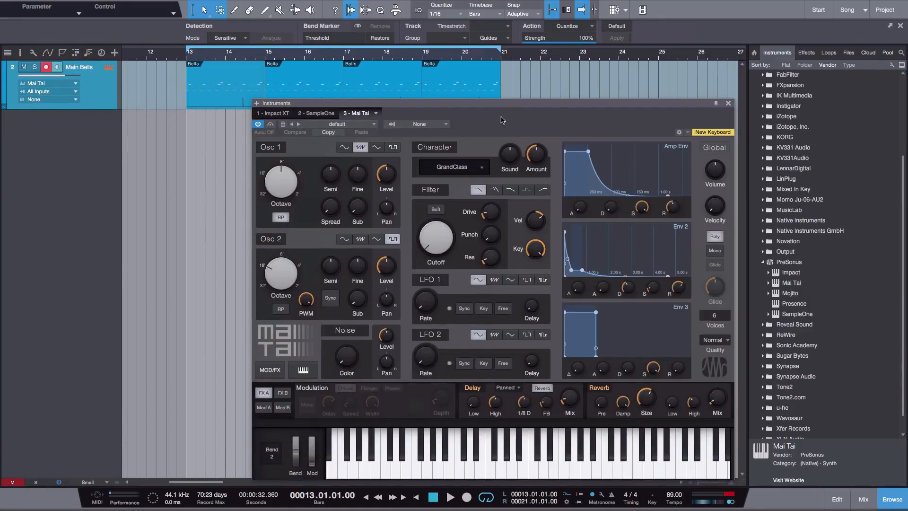
drag(502, 109, 476, 87)
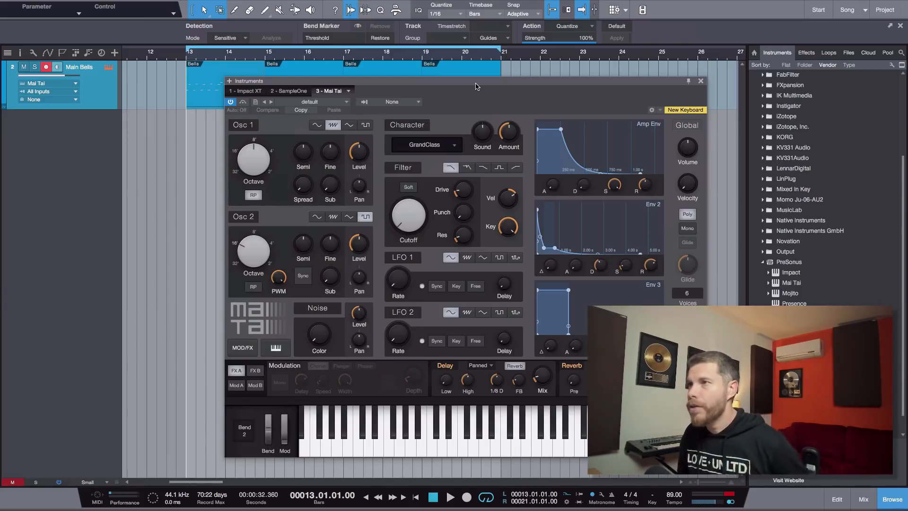
drag(476, 86, 557, 81)
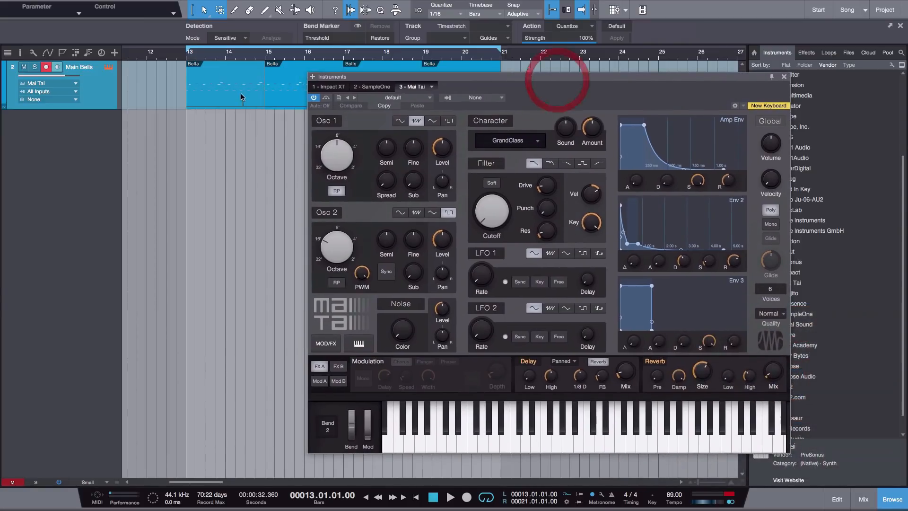
Step: Show the first Bells part's notes and audition them with Mai Tai's default sound
click(207, 102)
double_click(207, 101)
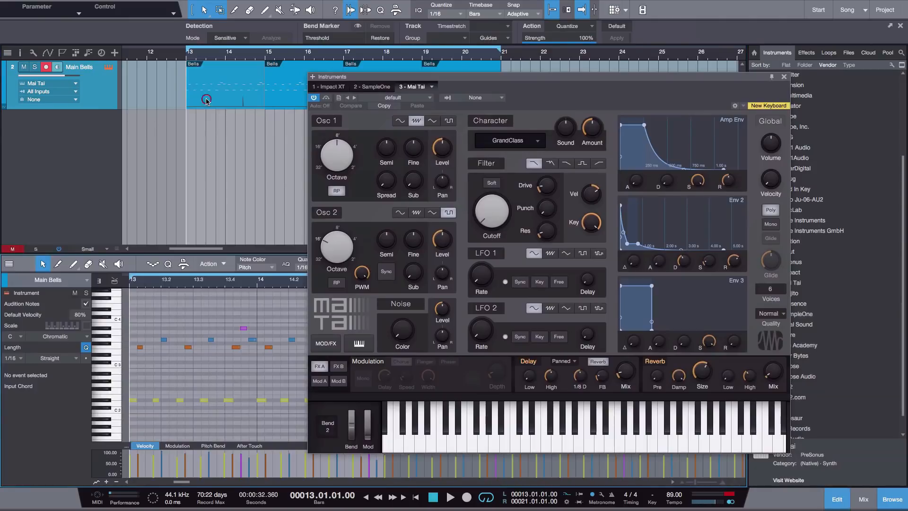
key(space)
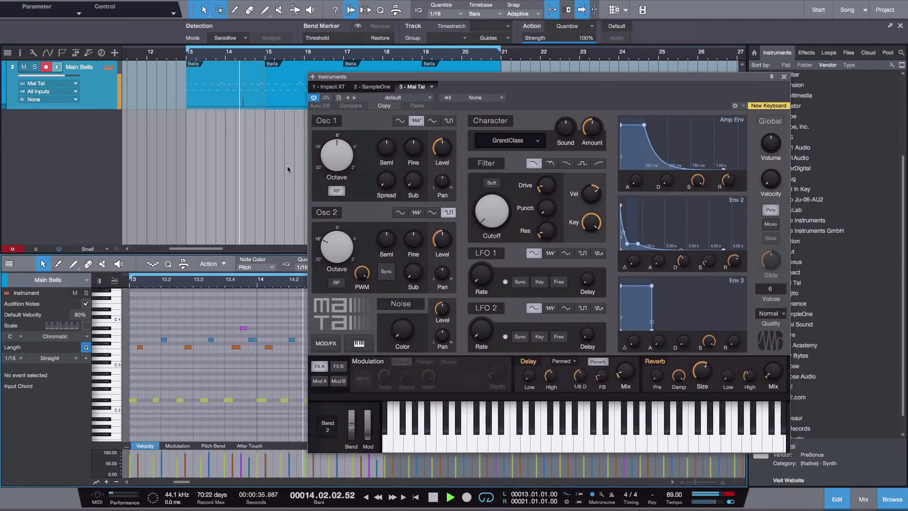
key(space)
drag(430, 79, 396, 67)
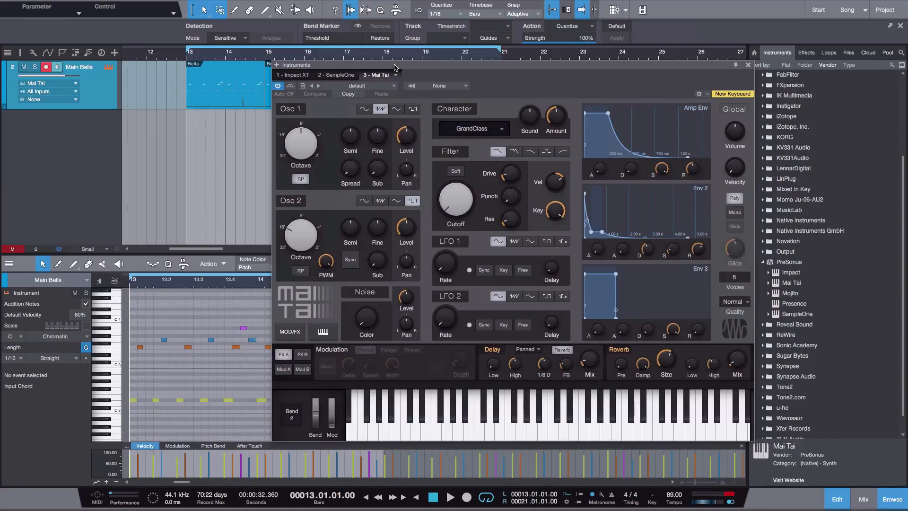
Step: Set Mai Tai's oscillator 1 to a sine wave and switch off oscillator 2 and the noise generator
mouse_move(416, 131)
click(363, 109)
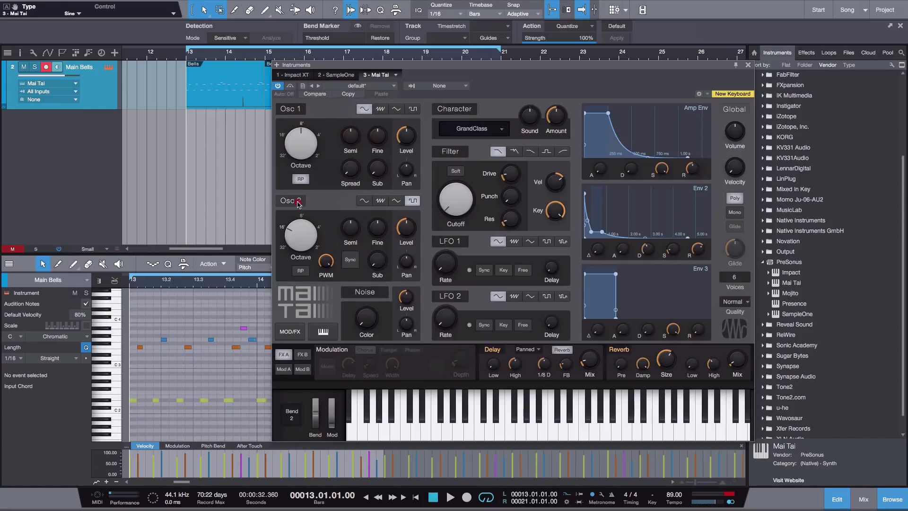
click(298, 202)
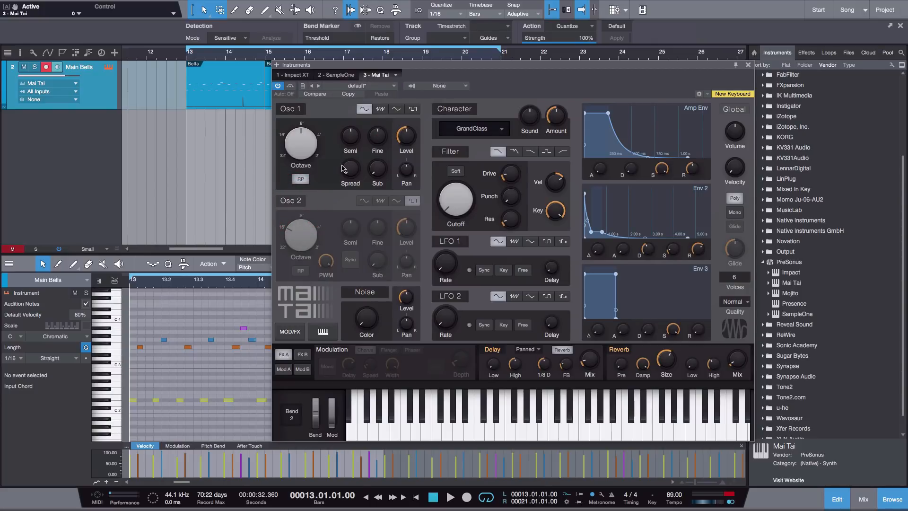
key(space)
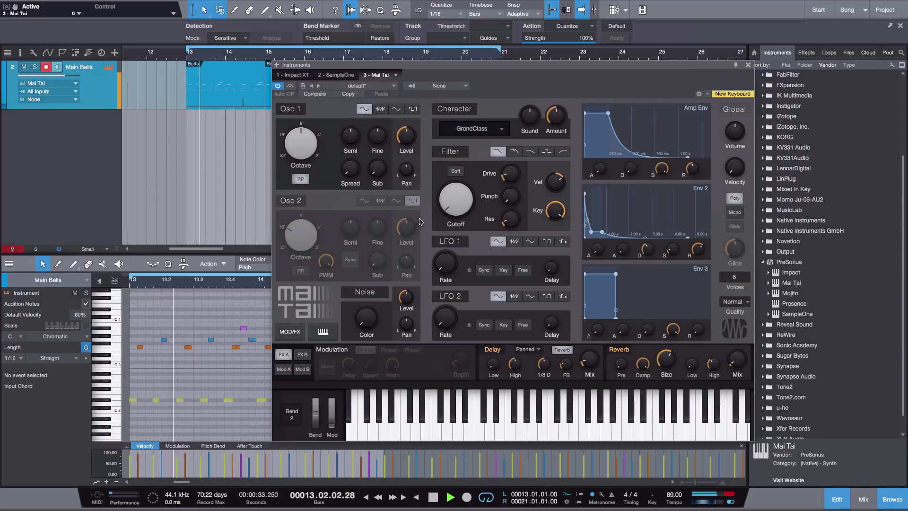
key(space)
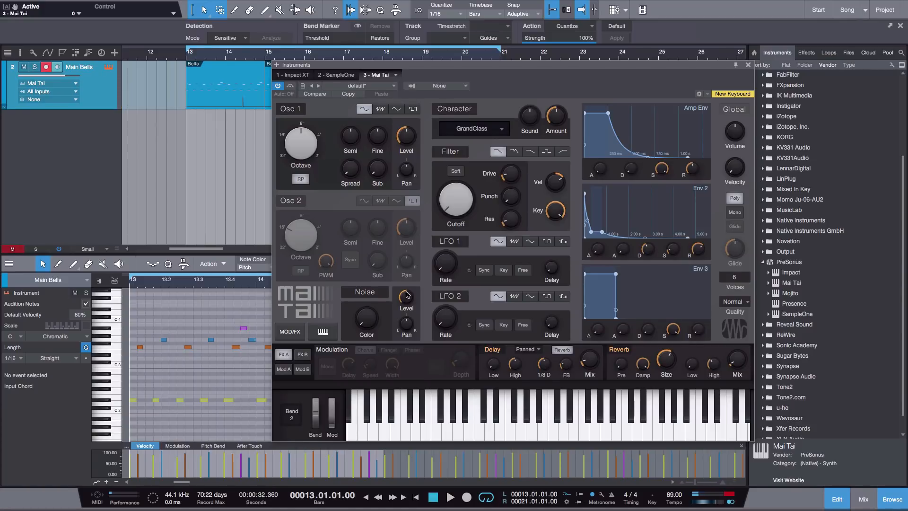
click(381, 290)
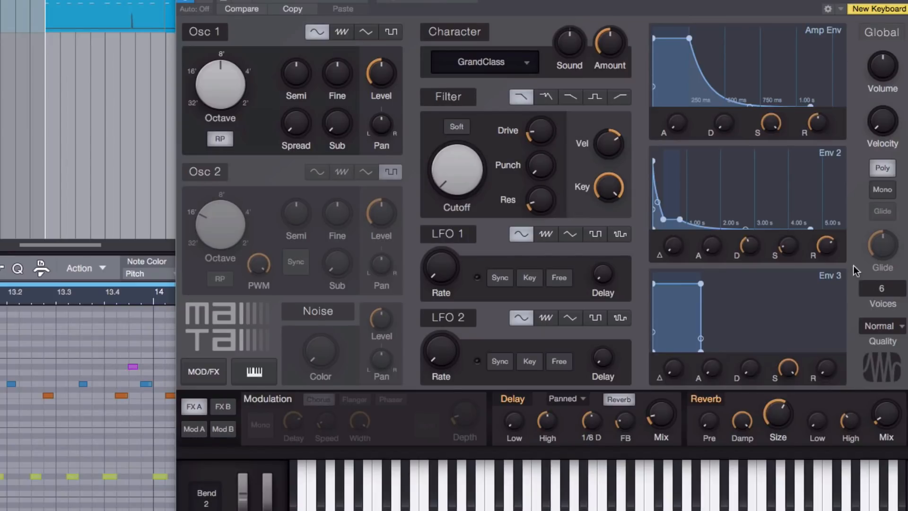
Step: Lengthen the amp envelope's release and reduce its sustain level while auditioning the bells
mouse_move(819, 126)
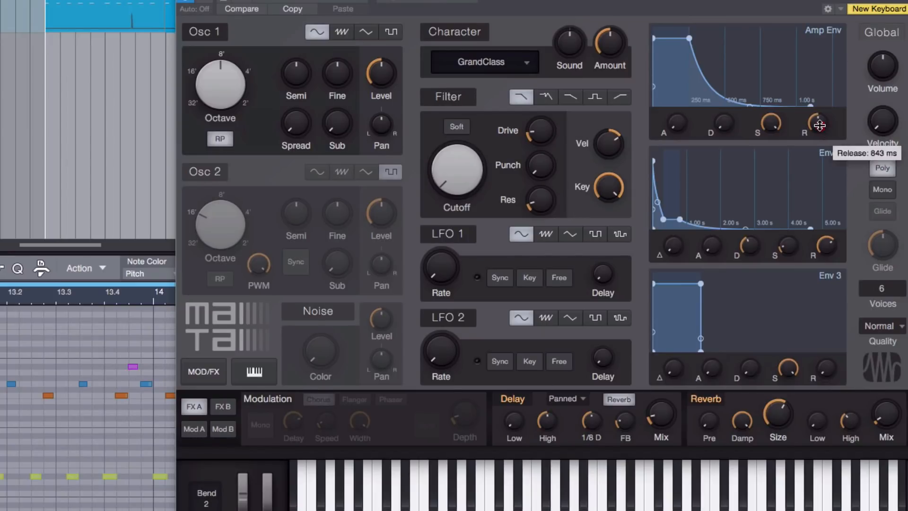
drag(820, 126, 824, 126)
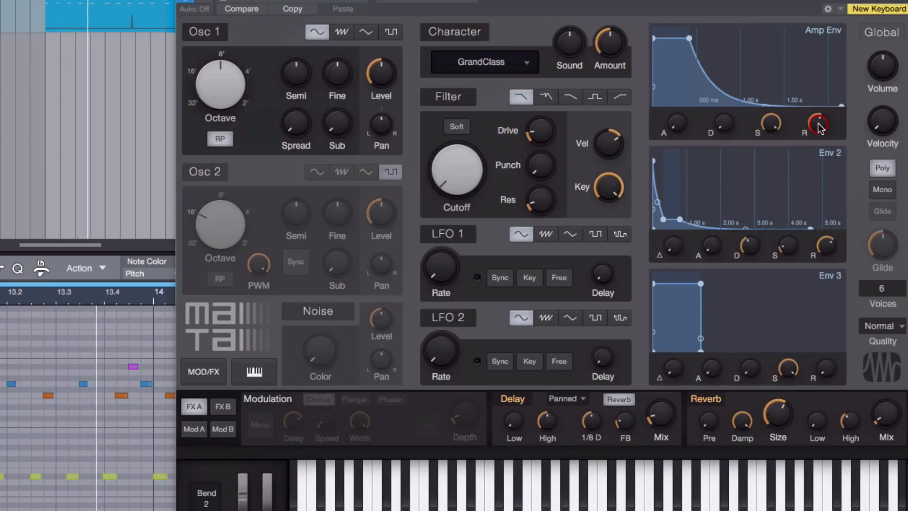
drag(819, 124, 762, 180)
drag(771, 121, 771, 126)
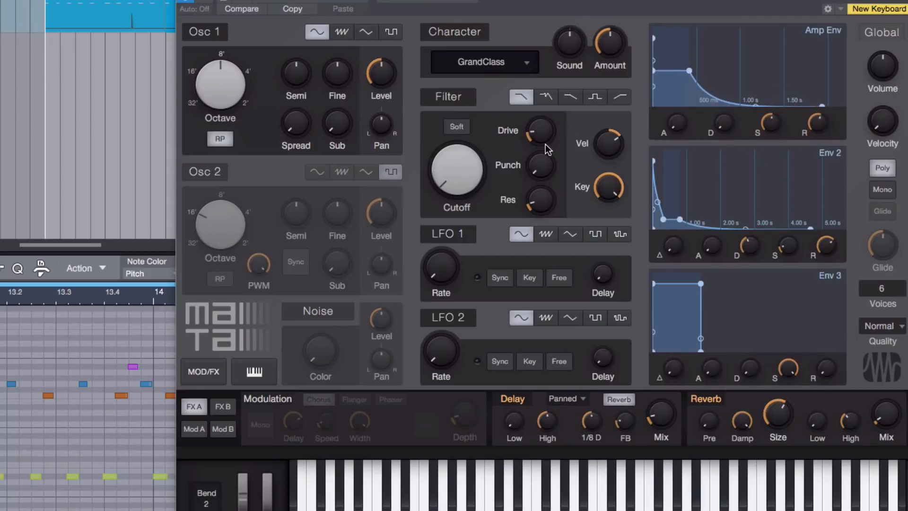
Step: Raise the filter cutoff slightly, centre its velocity amount and turn its drive down to minimum
click(468, 97)
click(467, 96)
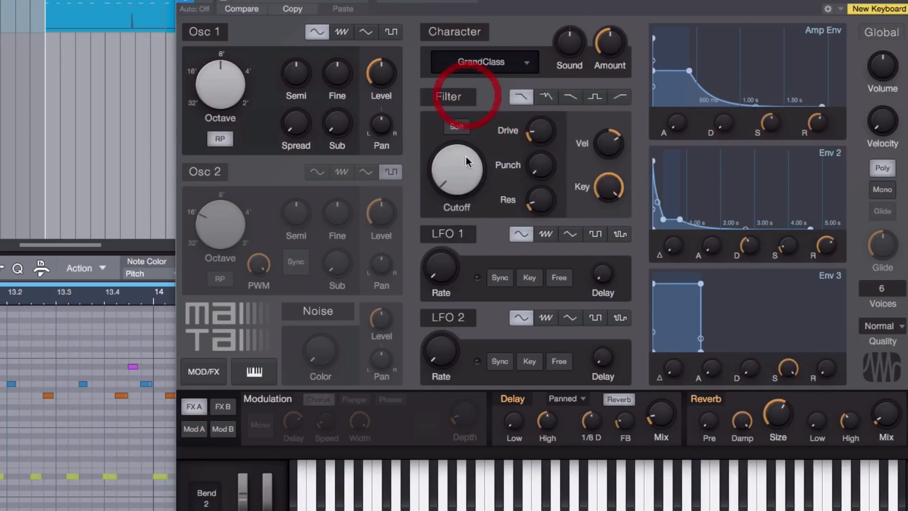
drag(468, 169, 486, 133)
drag(609, 142, 608, 169)
drag(465, 170, 472, 204)
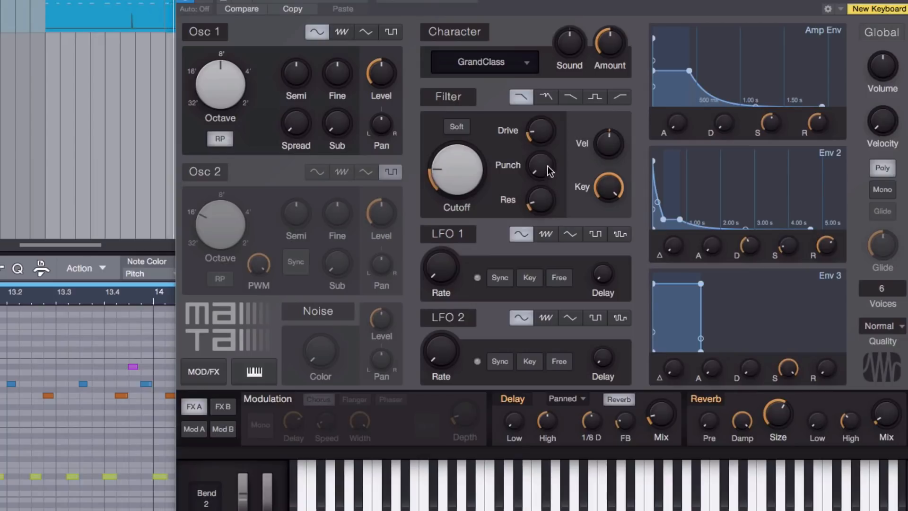
drag(546, 132, 549, 150)
click(544, 130)
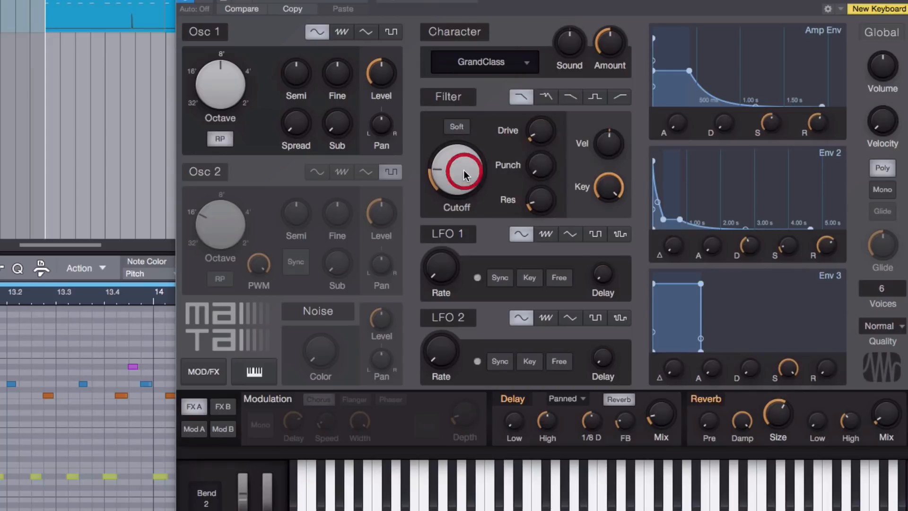
Step: Raise the amp envelope's attack slightly and lengthen its decay a little
drag(677, 126, 680, 121)
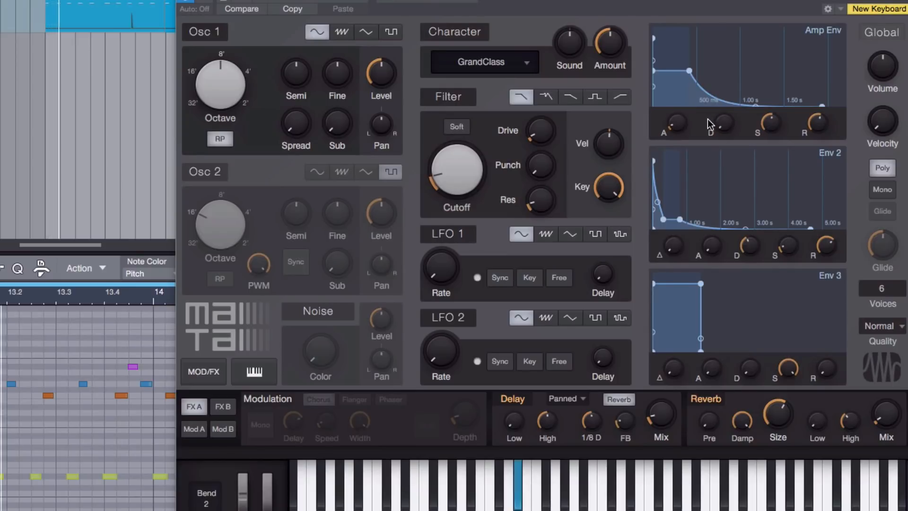
drag(679, 122, 734, 87)
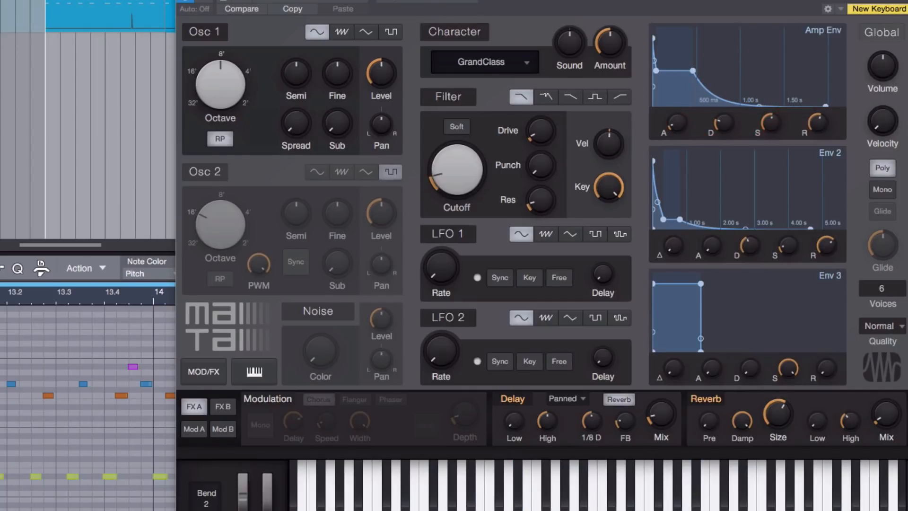
Step: Compare the sound with Character off and on, keeping GrandClass active with its amount at maximum and its sound setting lowered
drag(539, 0, 491, 4)
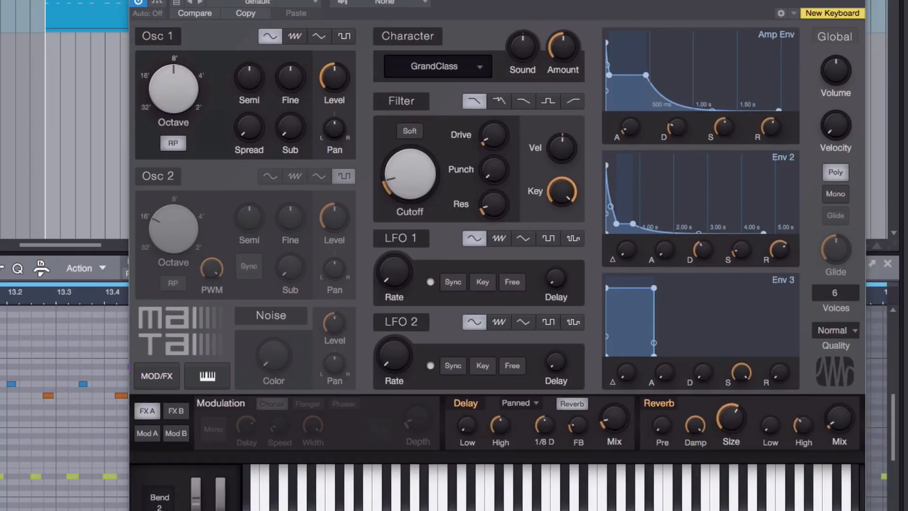
click(416, 35)
click(407, 36)
click(430, 35)
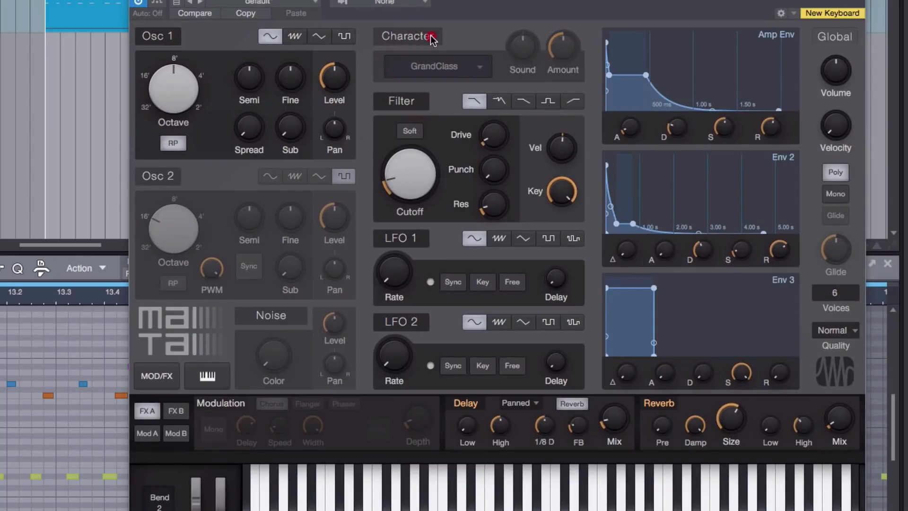
click(430, 35)
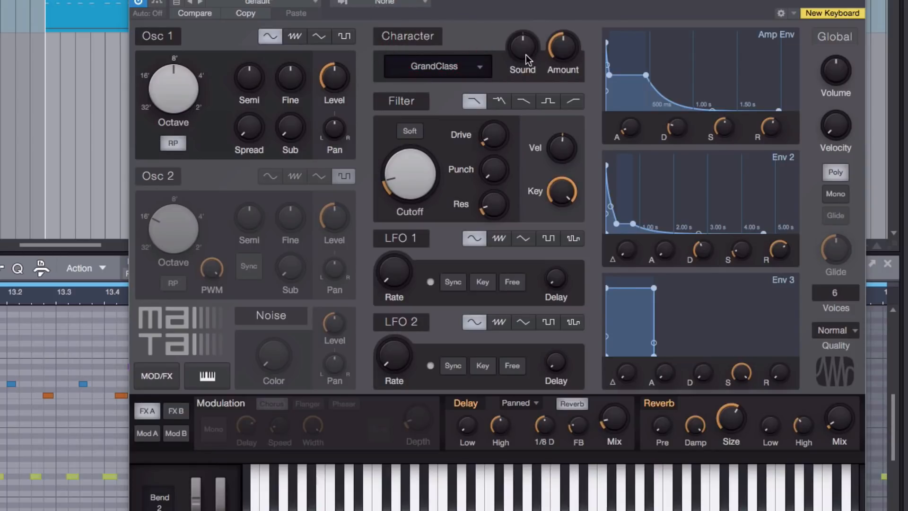
drag(554, 56, 528, 111)
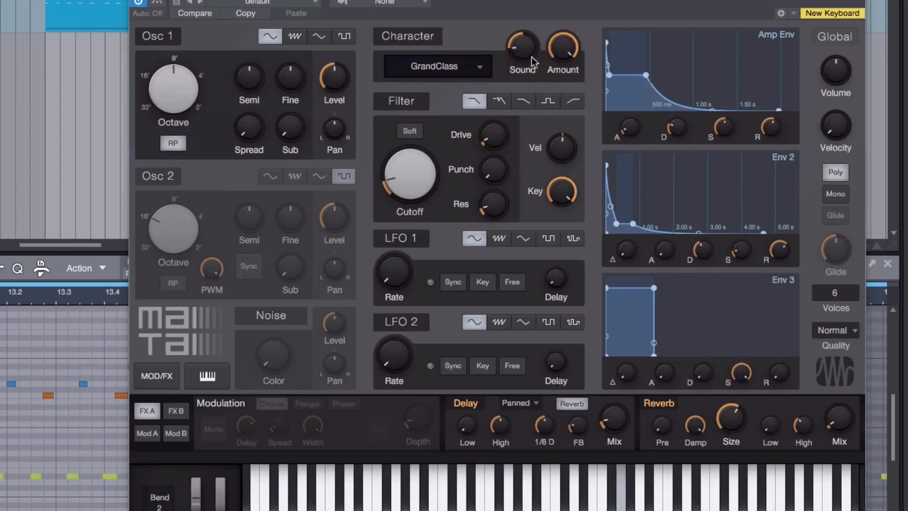
mouse_move(525, 46)
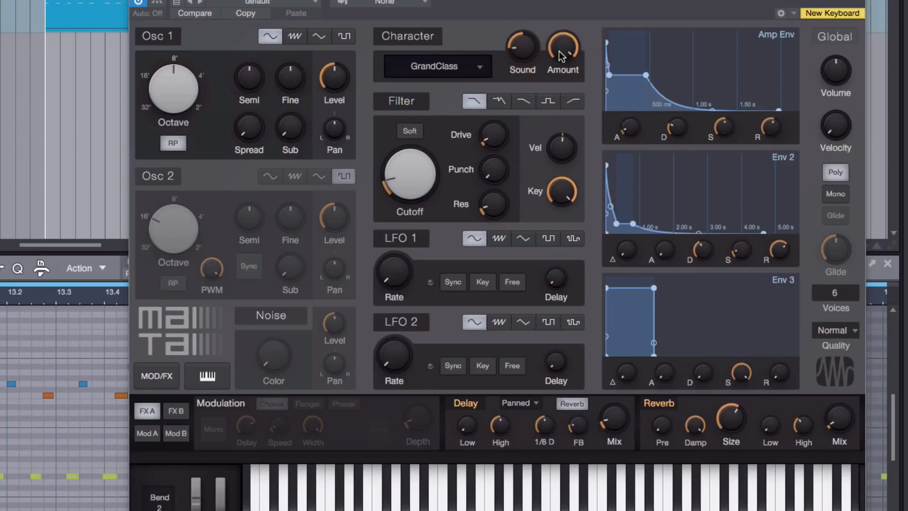
Step: Try blending in oscillator 2 as a low-level sine wave, and switch that oscillator back off
click(166, 180)
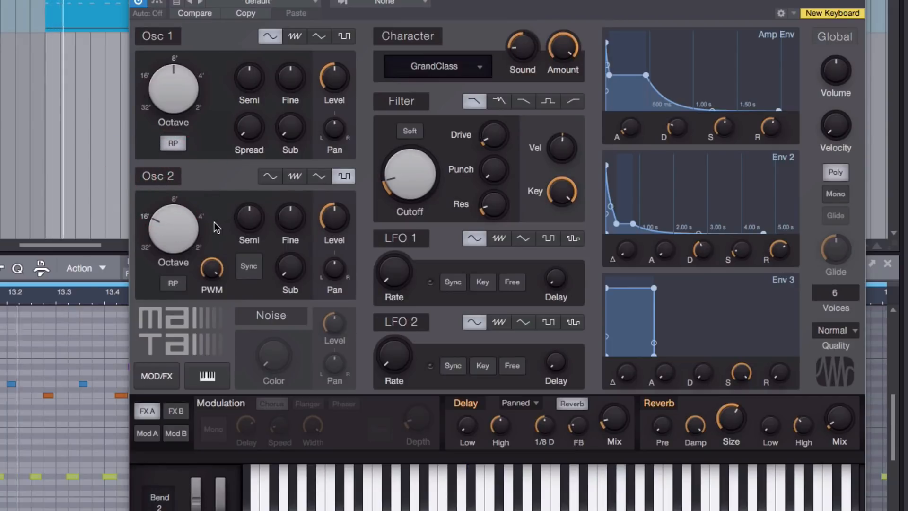
click(278, 175)
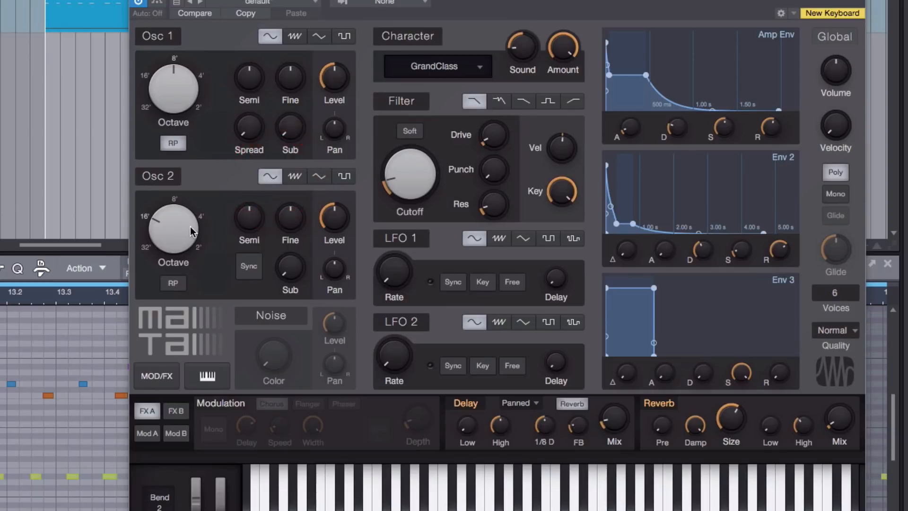
drag(330, 225, 330, 271)
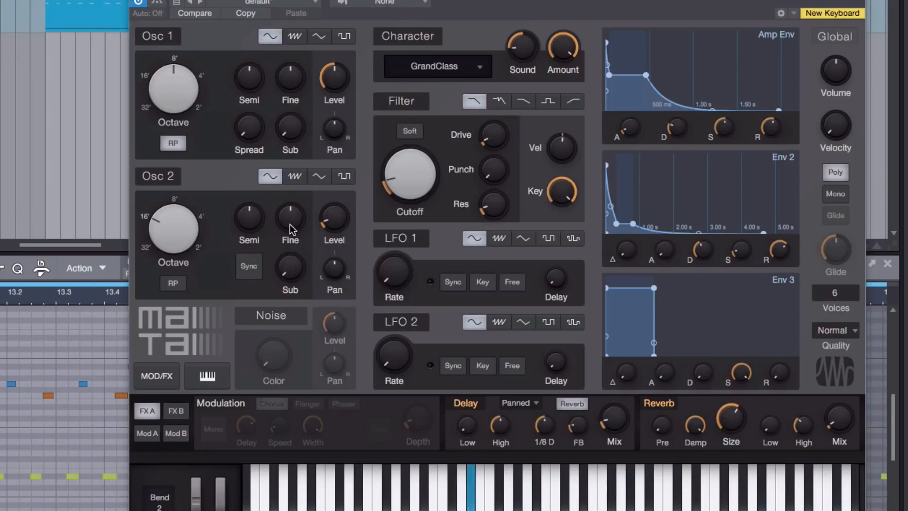
drag(332, 218, 334, 224)
click(182, 227)
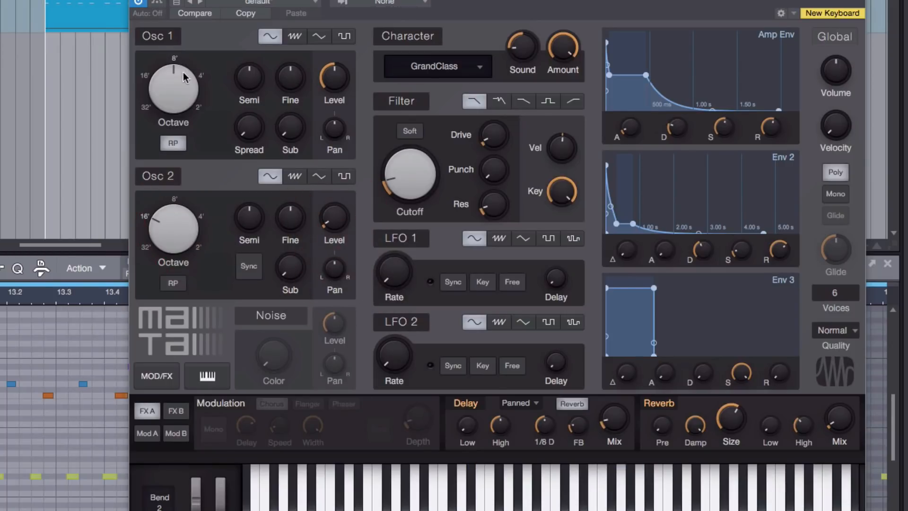
key(space)
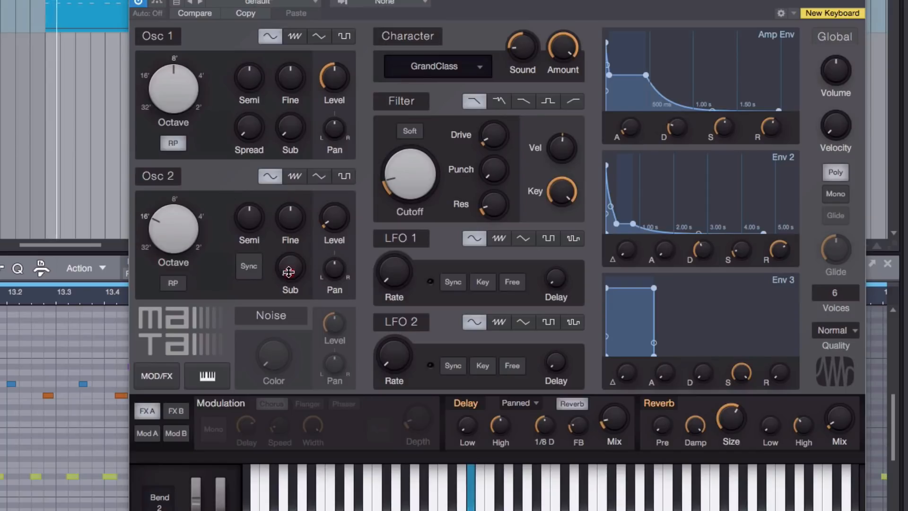
mouse_move(290, 275)
drag(290, 277, 291, 279)
drag(334, 219, 336, 214)
click(171, 177)
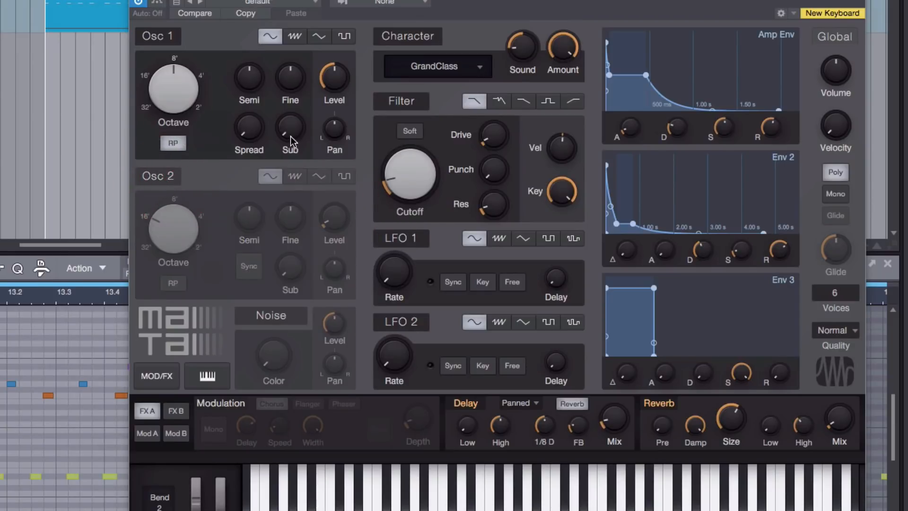
Step: Add a little sub to oscillator 1 and enable the Chorus modulation effect with its depth raised slightly
mouse_move(297, 129)
mouse_down()
mouse_move(294, 109)
mouse_move(293, 145)
mouse_up()
click(231, 405)
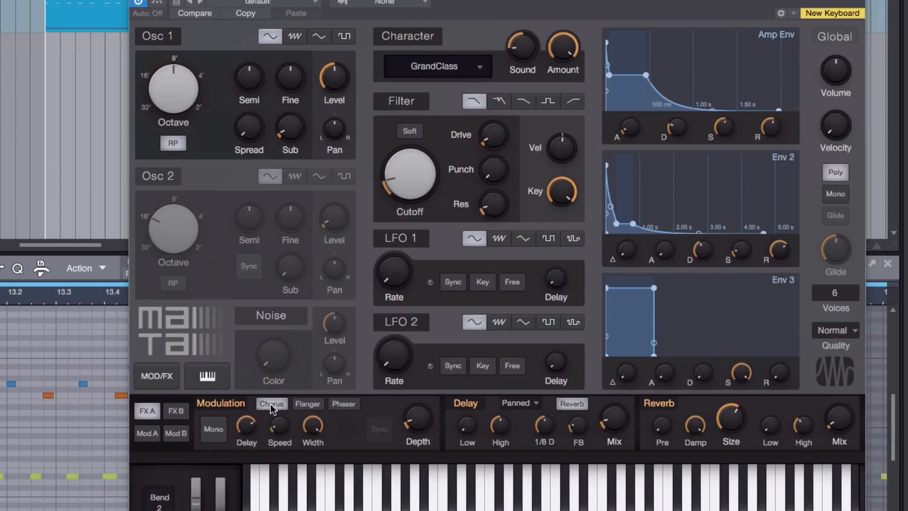
mouse_move(413, 424)
mouse_down()
mouse_move(413, 394)
mouse_move(398, 383)
mouse_move(432, 383)
mouse_move(422, 414)
mouse_up()
Step: Open the filter cutoff slightly and increase the reverb mix
mouse_move(422, 189)
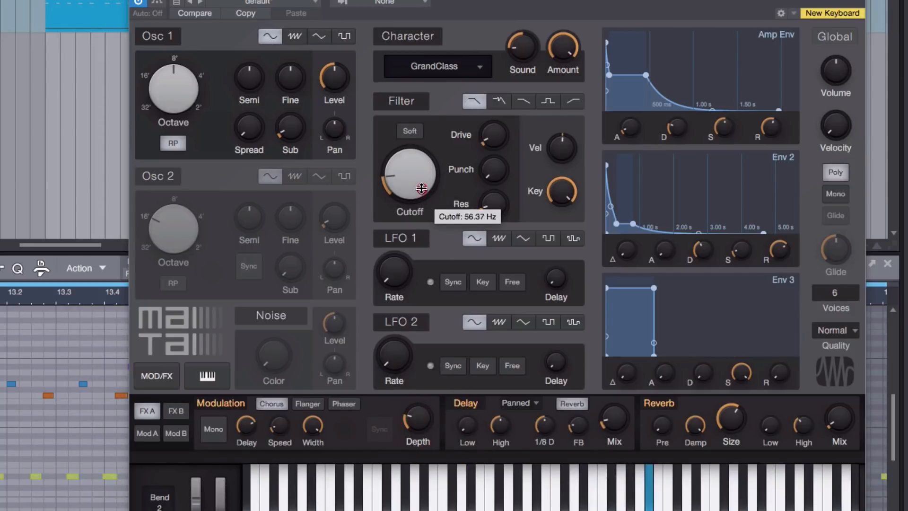
mouse_move(422, 188)
mouse_down()
mouse_move(428, 170)
mouse_move(425, 192)
mouse_up()
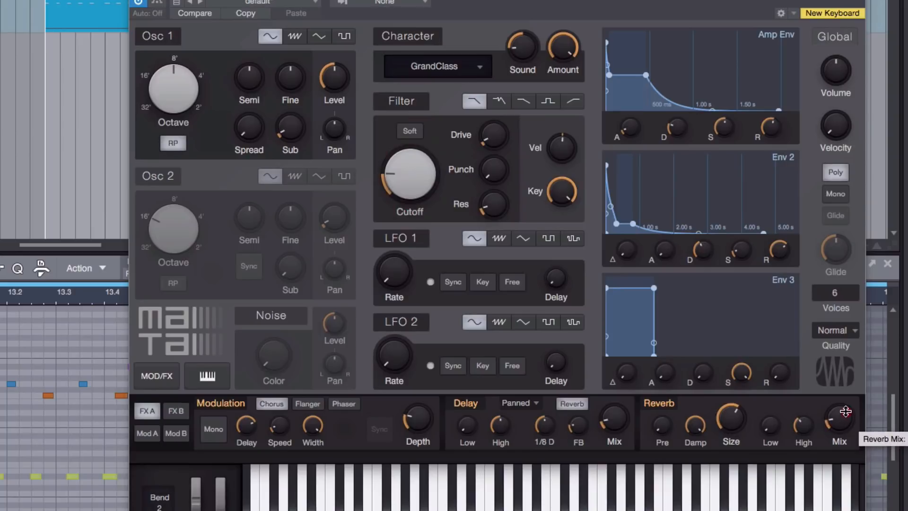
drag(846, 412, 845, 407)
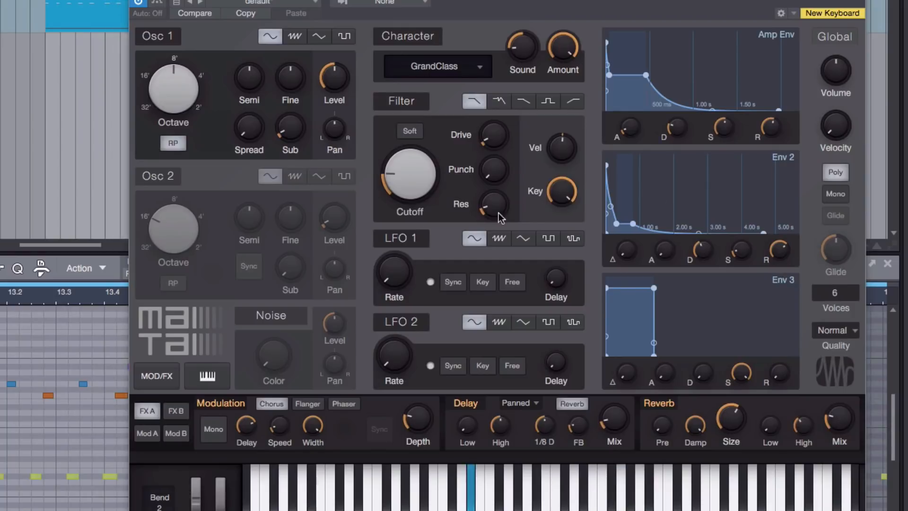
Step: Fine-tune the filter cutoff together with the filter's velocity amount
drag(408, 187, 408, 185)
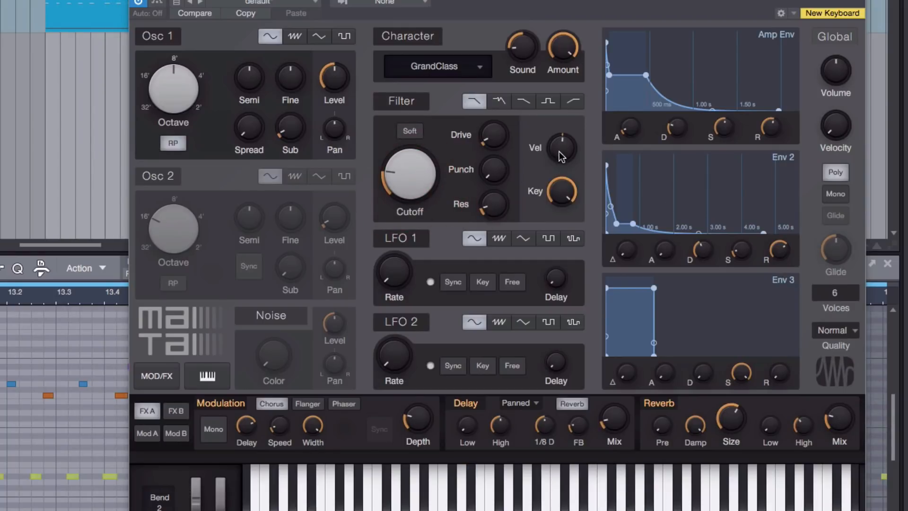
drag(561, 156, 561, 156)
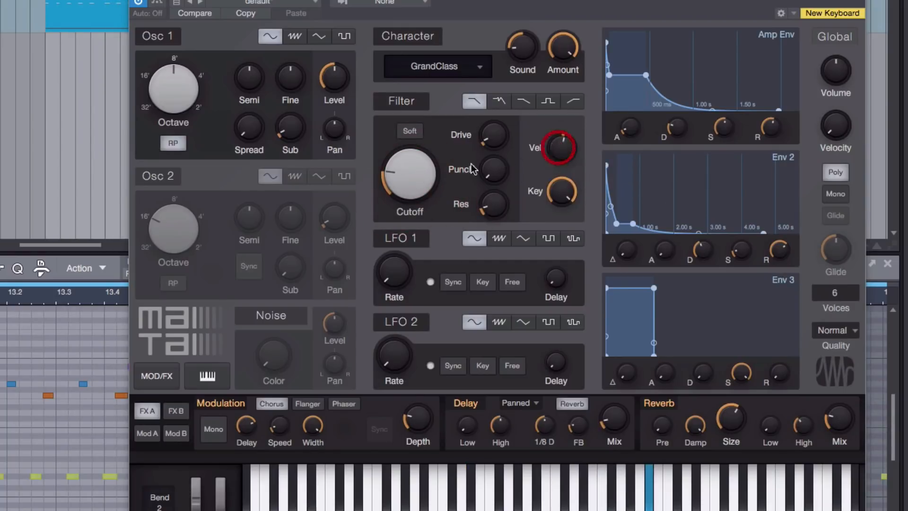
drag(401, 172, 417, 184)
drag(560, 147, 560, 160)
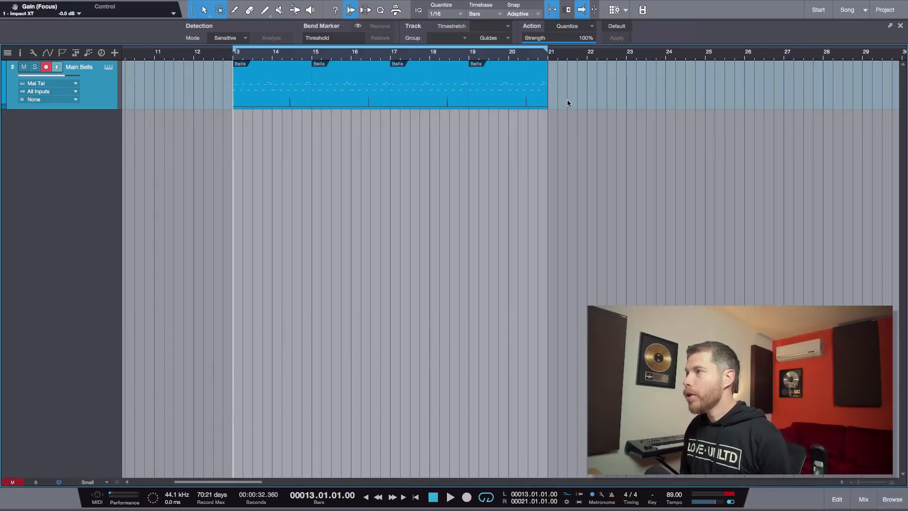
Step: Create a new PreSonus Impact instrument track below Main Bells and load the ill Kit 1 preset
key(F5)
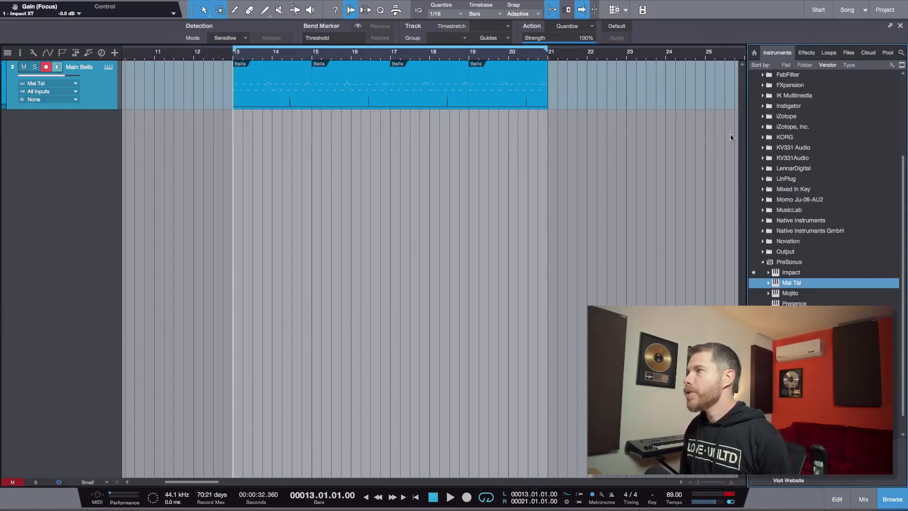
double_click(790, 274)
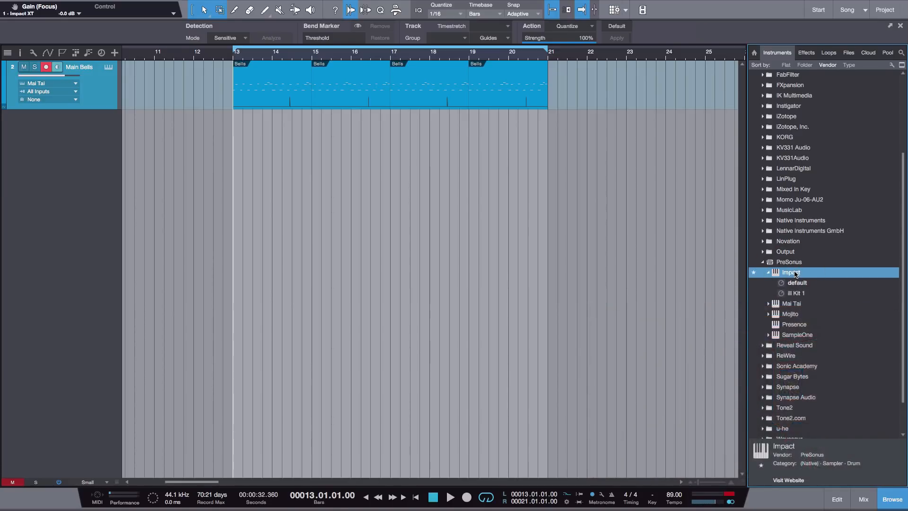
click(769, 273)
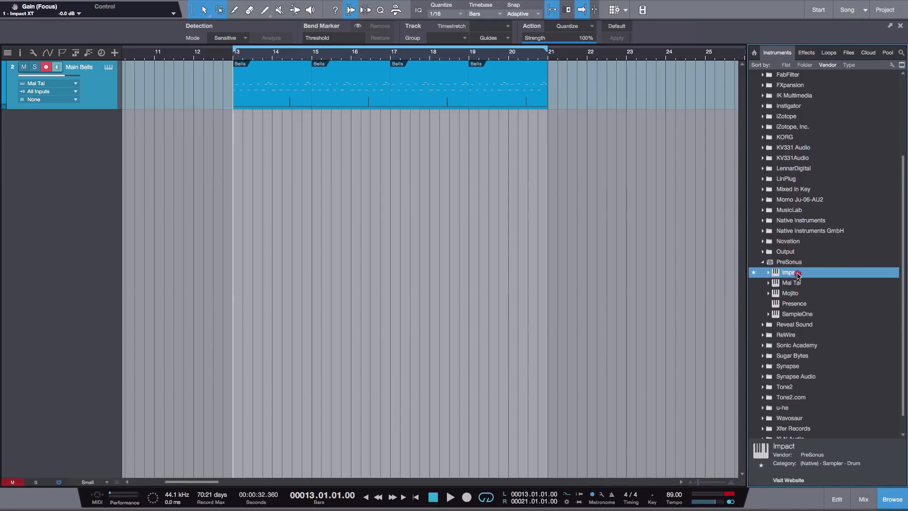
drag(798, 276, 78, 144)
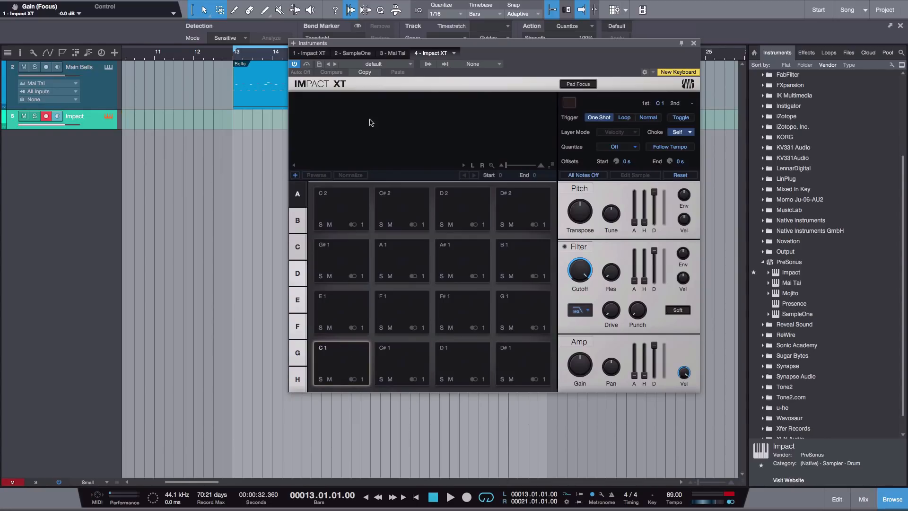
click(376, 63)
click(366, 84)
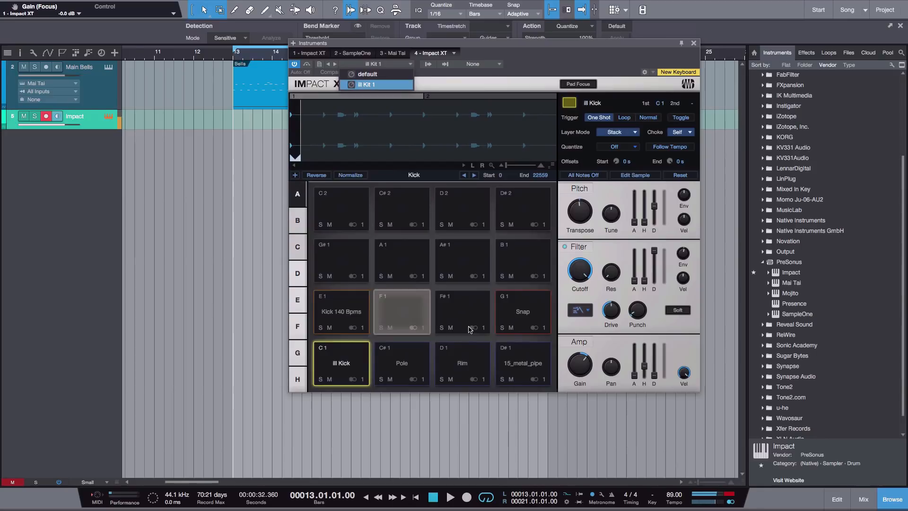
Step: Browse the Beat Academy Sample Pack, collapse its open folders and examine the sounds in 01 Jigsaw 111BPM Cmin
click(849, 53)
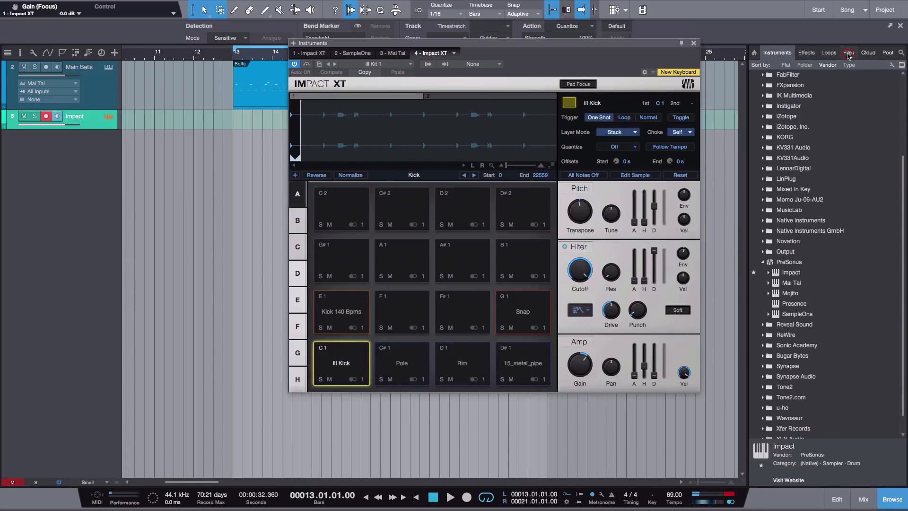
click(849, 53)
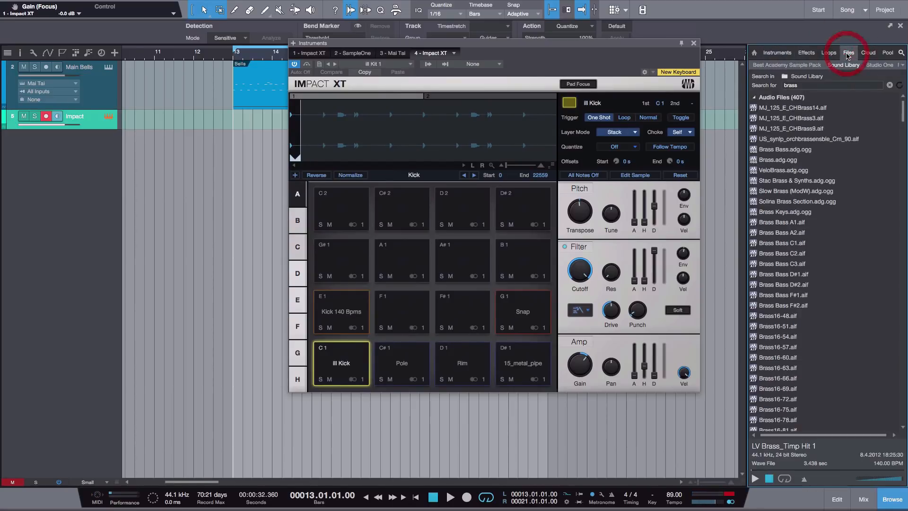
click(787, 65)
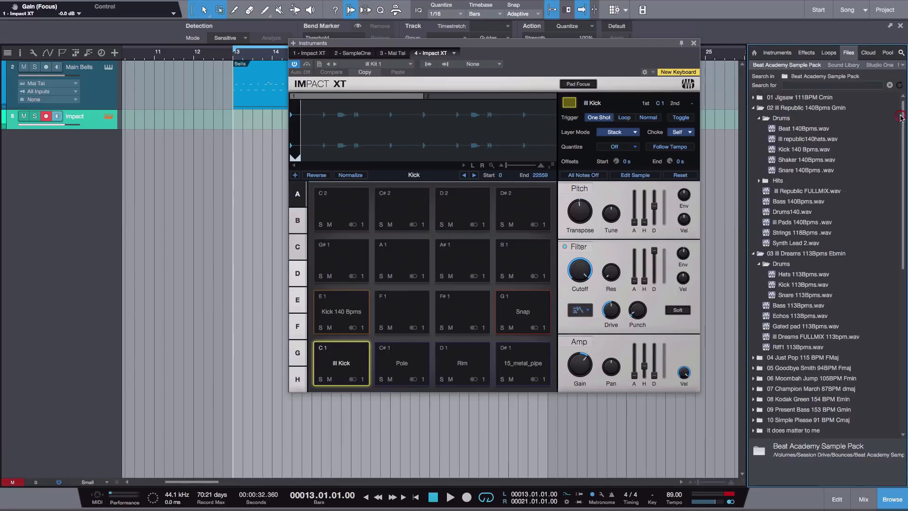
click(754, 108)
click(754, 119)
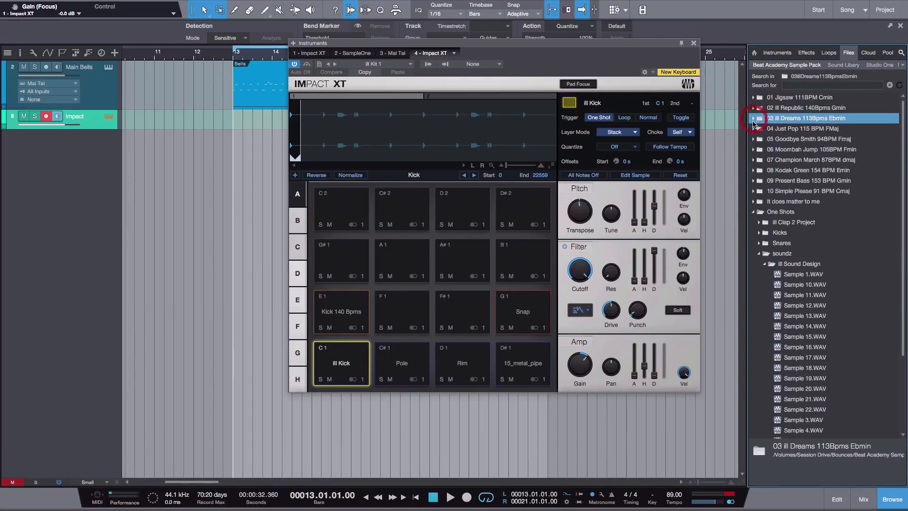
click(754, 213)
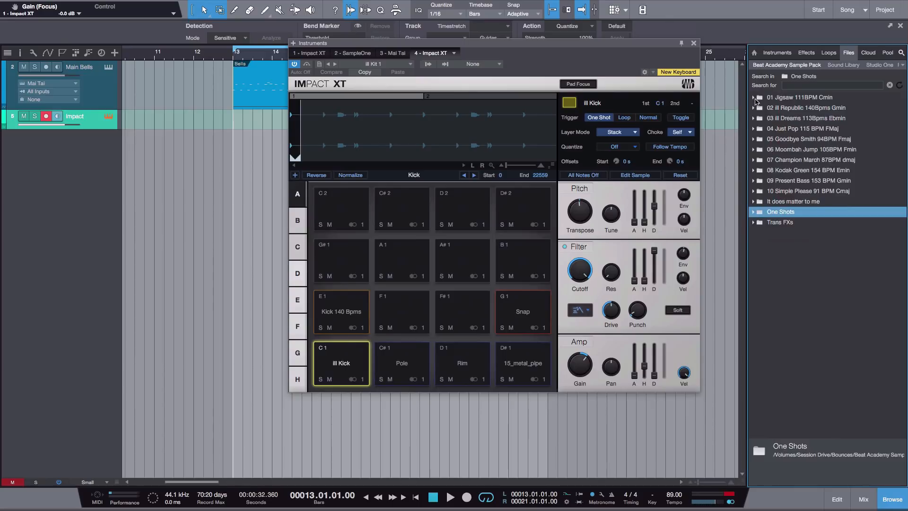
click(754, 98)
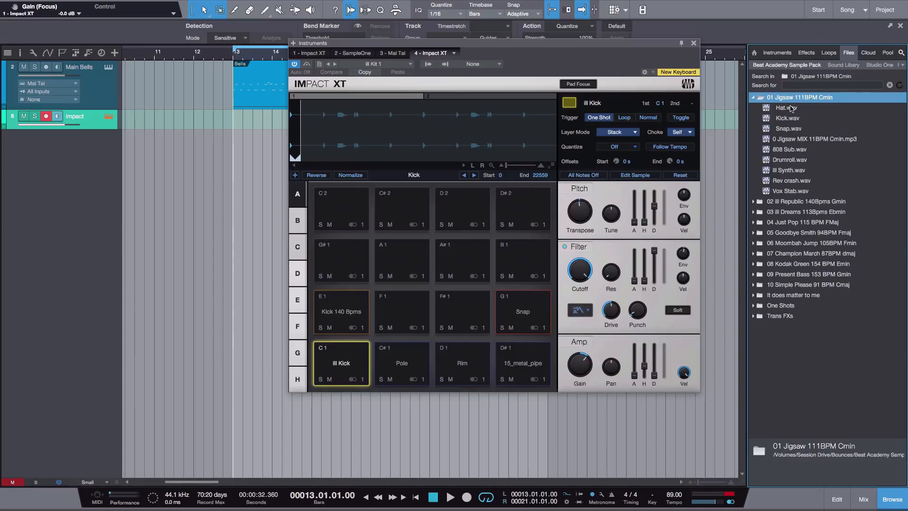
Step: Audition the ill Kick, Pole, Rim, 15_metal_pipe, Snap and Kick 140 Bpms pads, and close the instrument window
click(344, 357)
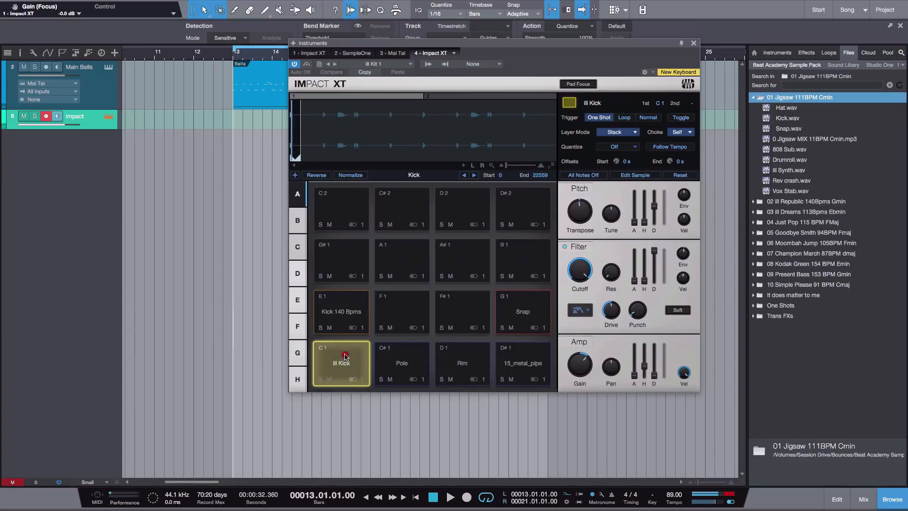
click(397, 358)
click(461, 361)
click(533, 361)
click(523, 312)
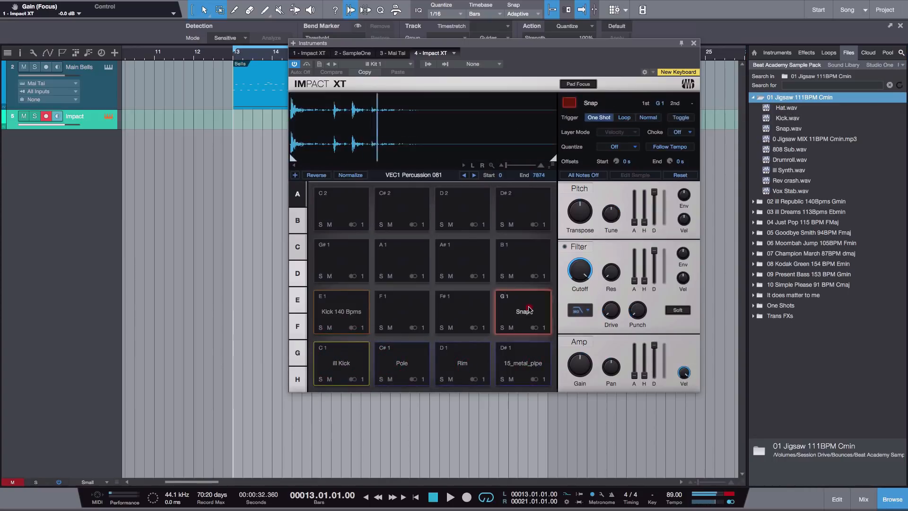
click(350, 310)
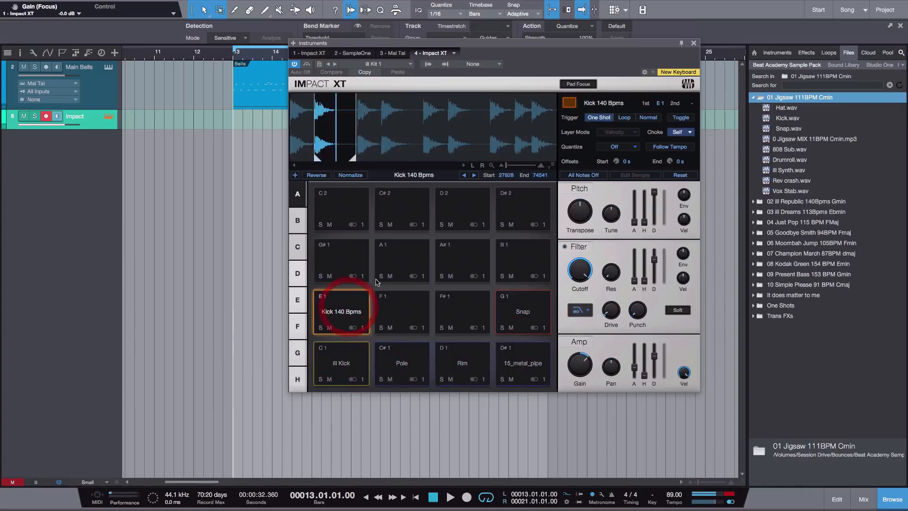
click(694, 42)
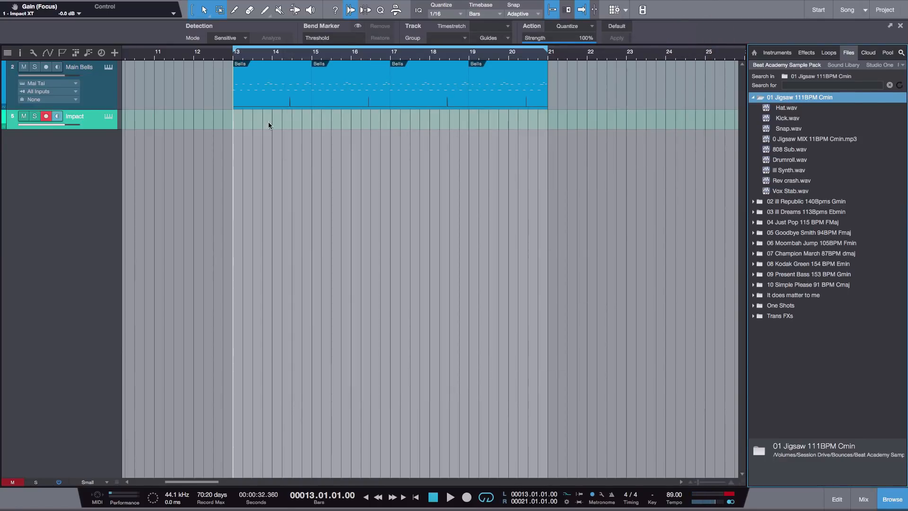
Step: Create an empty part on the Impact track from bar 13 to 21, open it in the drum editor view and hide the browser
double_click(233, 120)
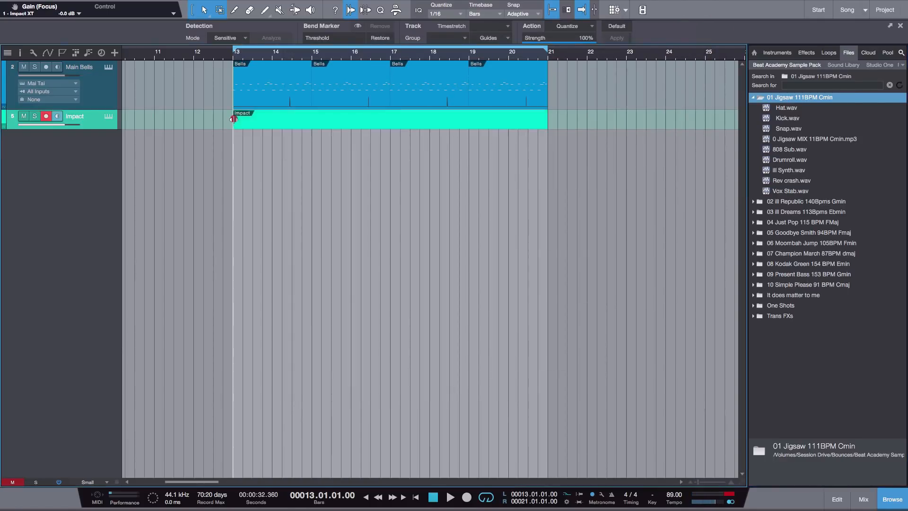
double_click(274, 123)
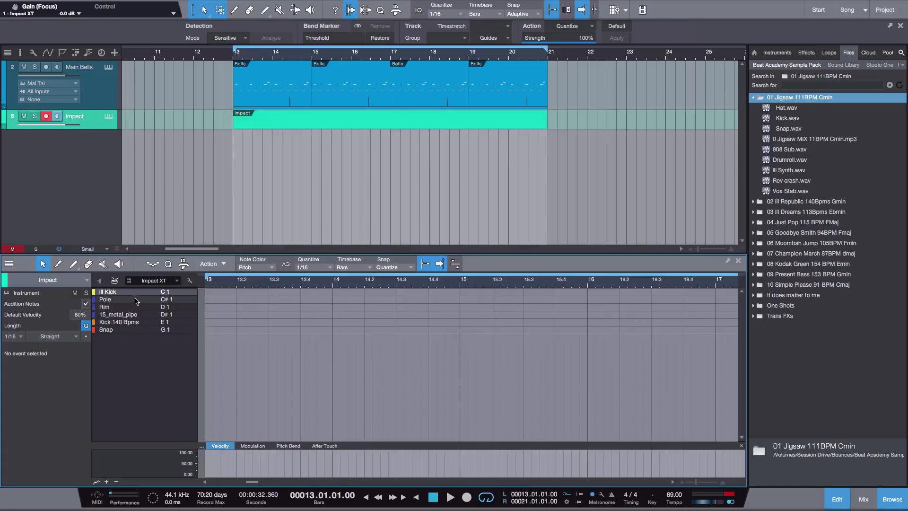
click(101, 282)
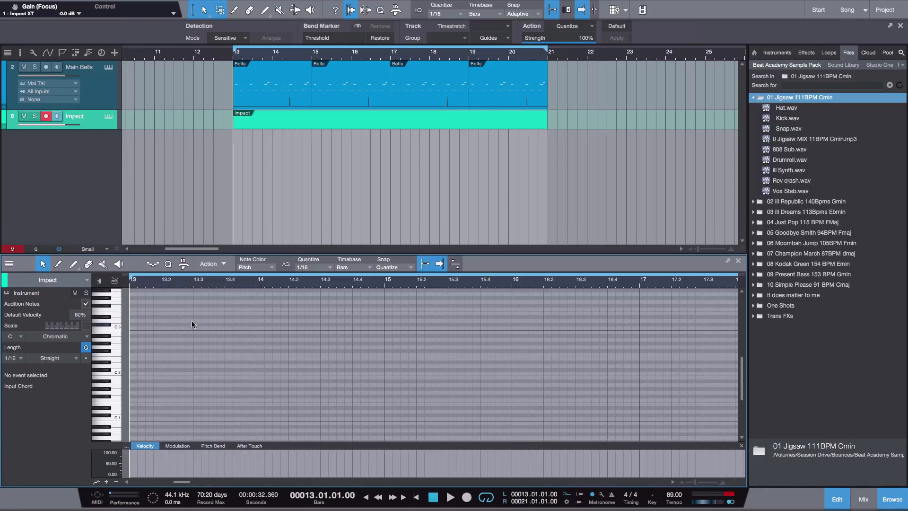
click(116, 283)
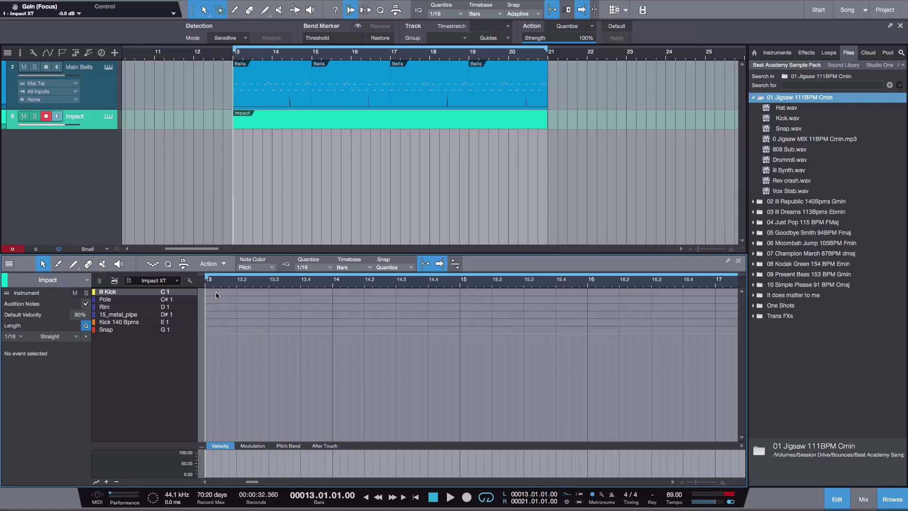
key(F5)
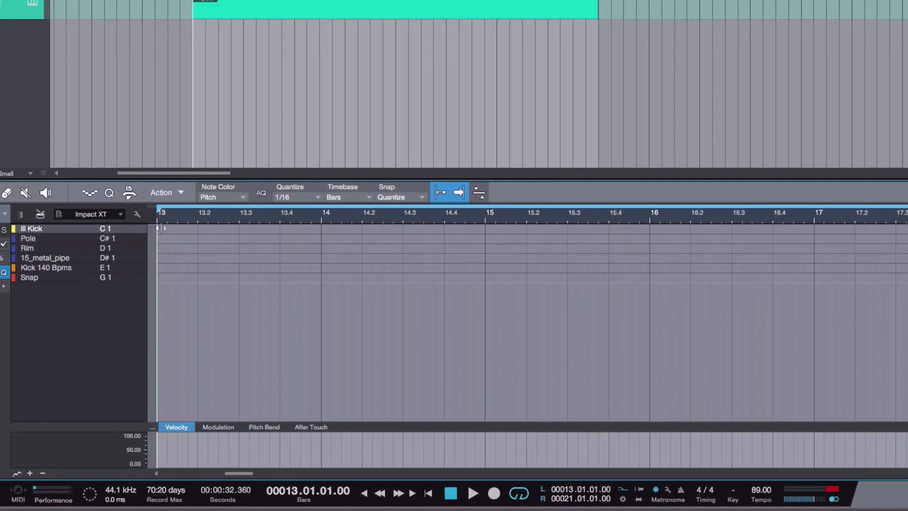
Step: Place an ill Kick hit at the start of bar 13 and a Pole hit at 13.3, and play the pattern
click(163, 229)
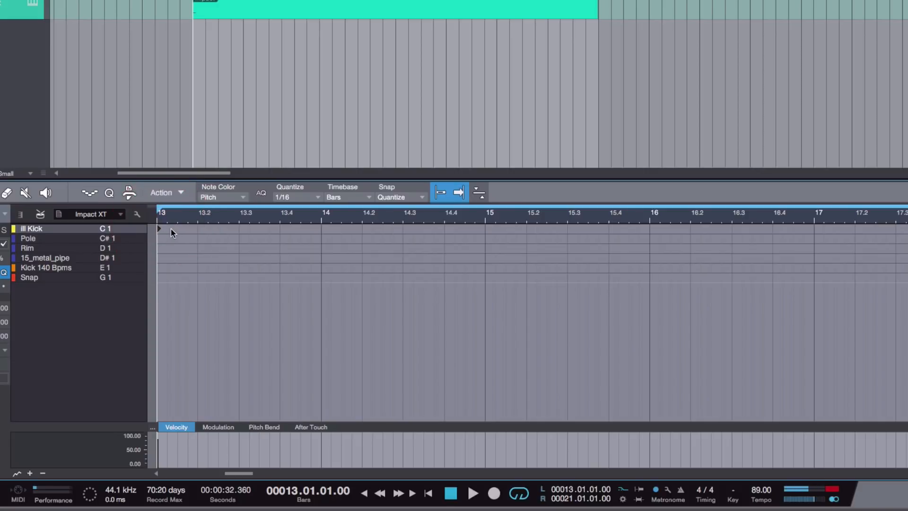
click(240, 239)
key(space)
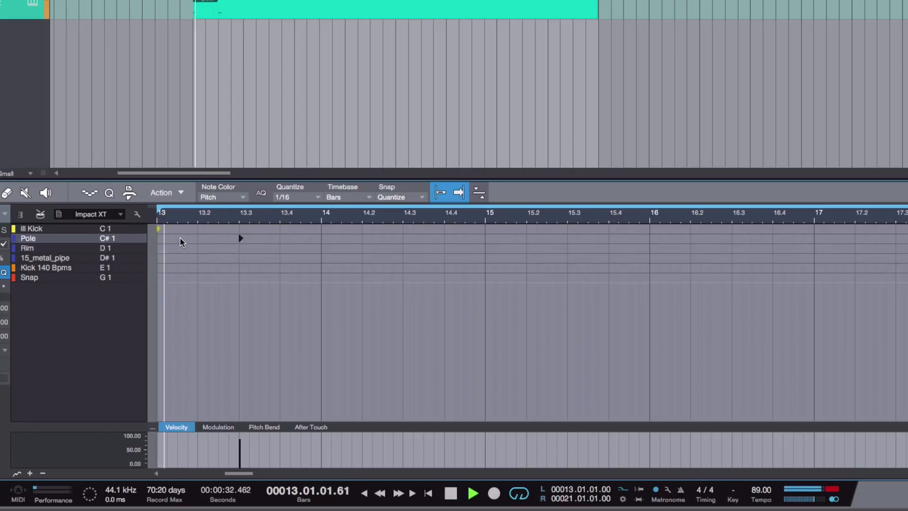
key(space)
Step: Add a Pole hit at 13.2, delete the one at 13.3, and play the pattern from the start of bar 13
click(197, 239)
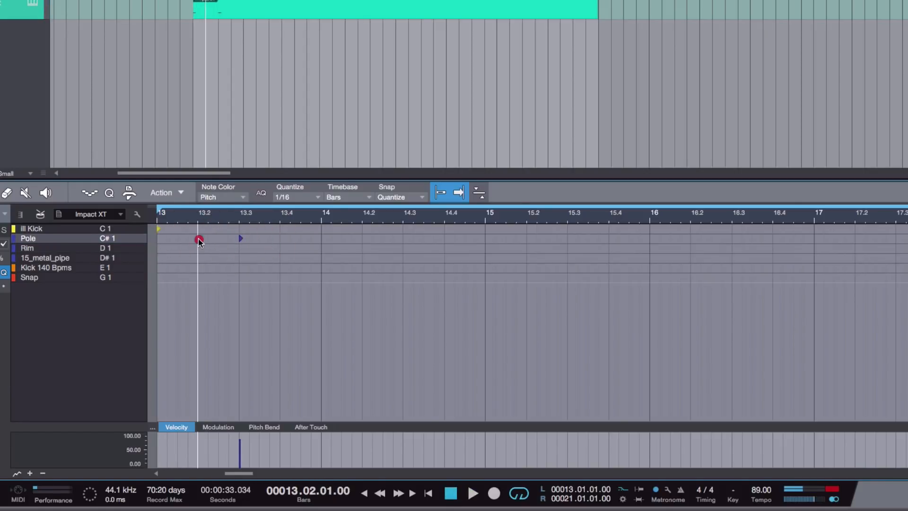
click(240, 239)
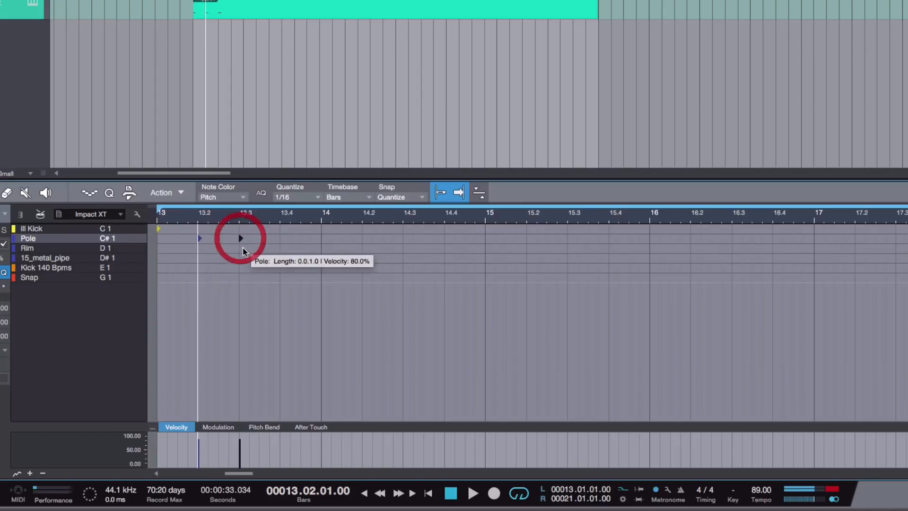
click(240, 238)
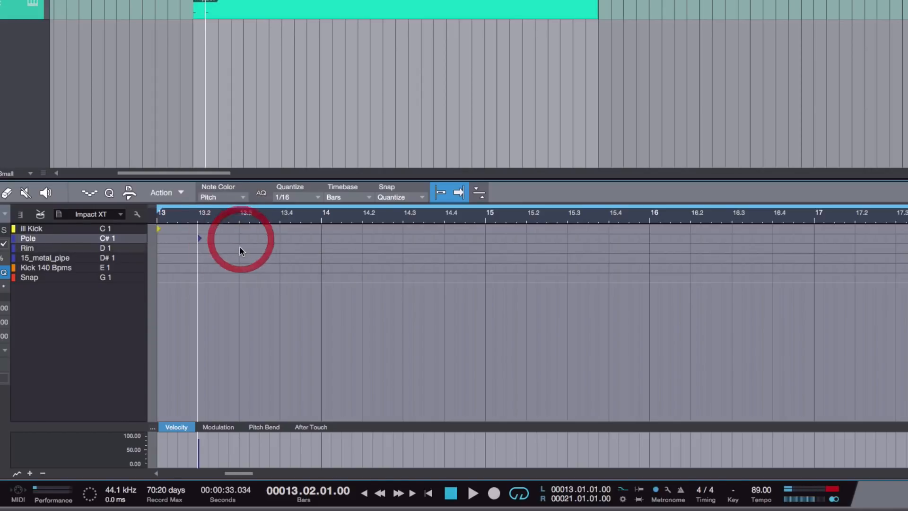
key(space)
key(space)
click(158, 219)
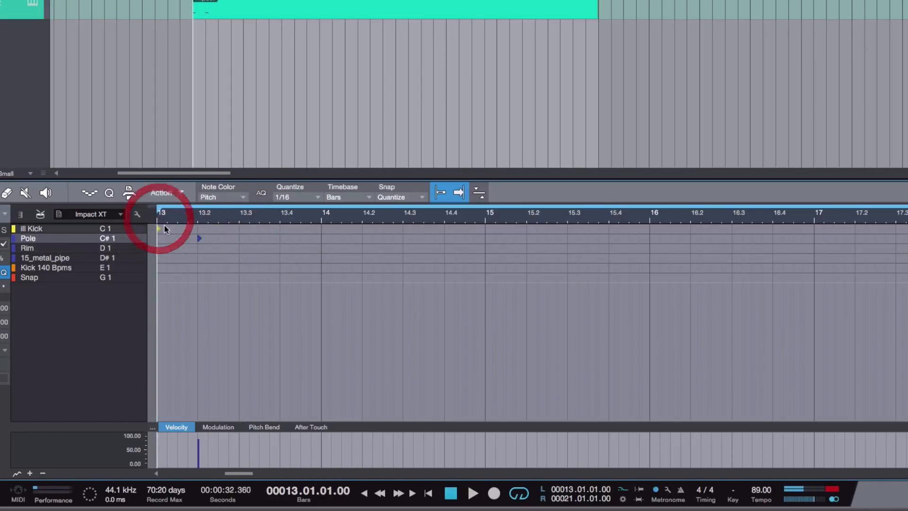
key(space)
key(space)
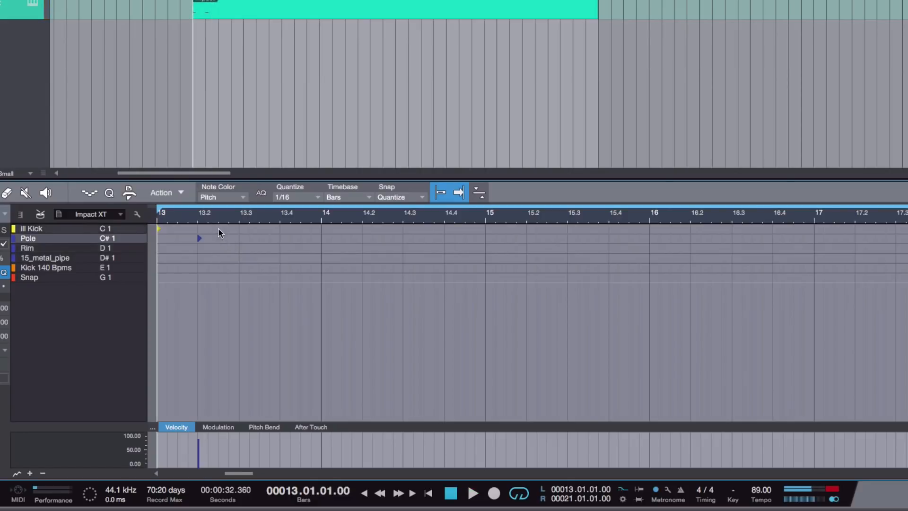
Step: Add ill Kick hits at 13.2.3, 13.2.4 and 13.3.3, and play the pattern
click(219, 228)
click(231, 228)
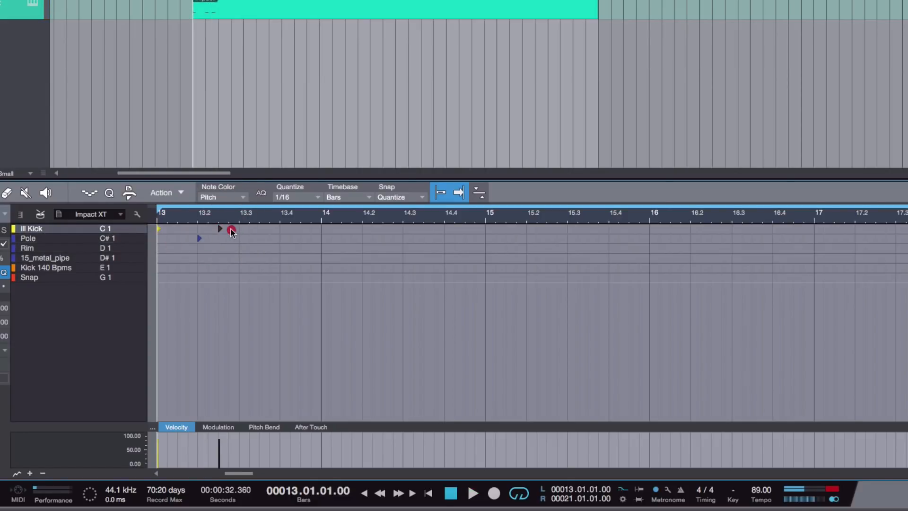
click(258, 229)
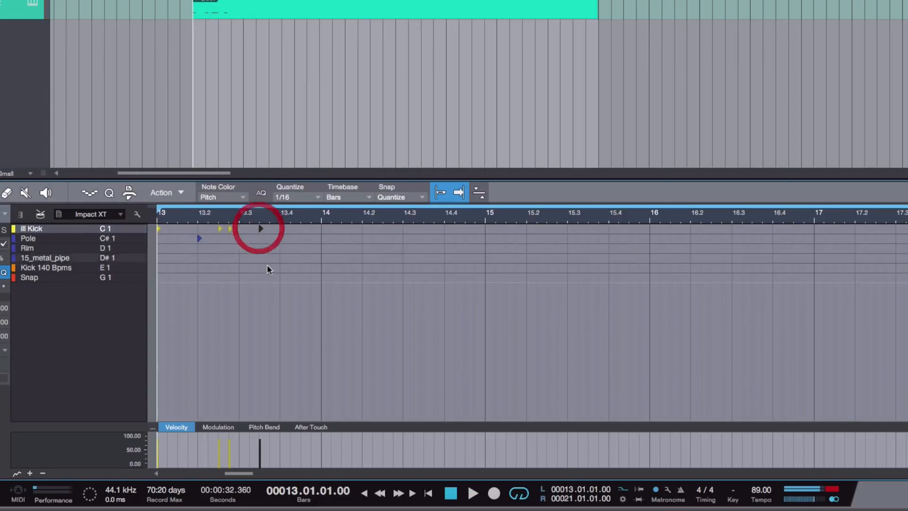
key(space)
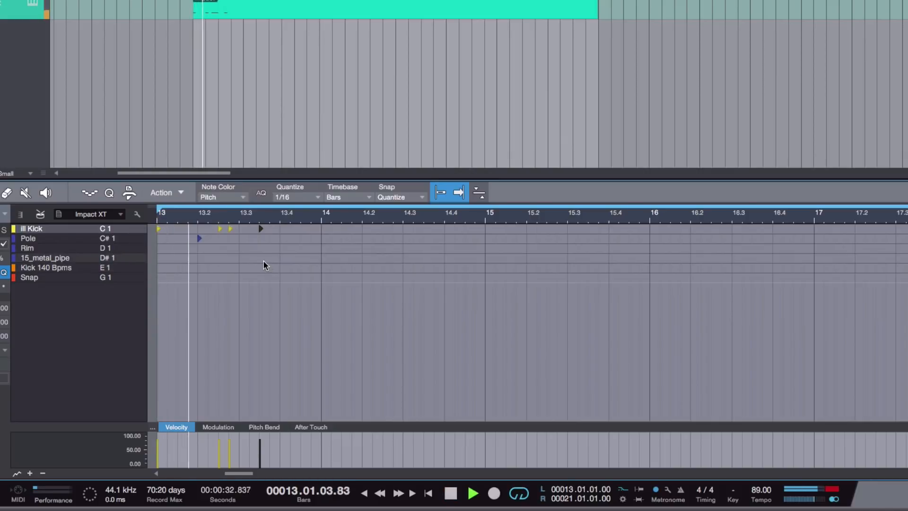
key(space)
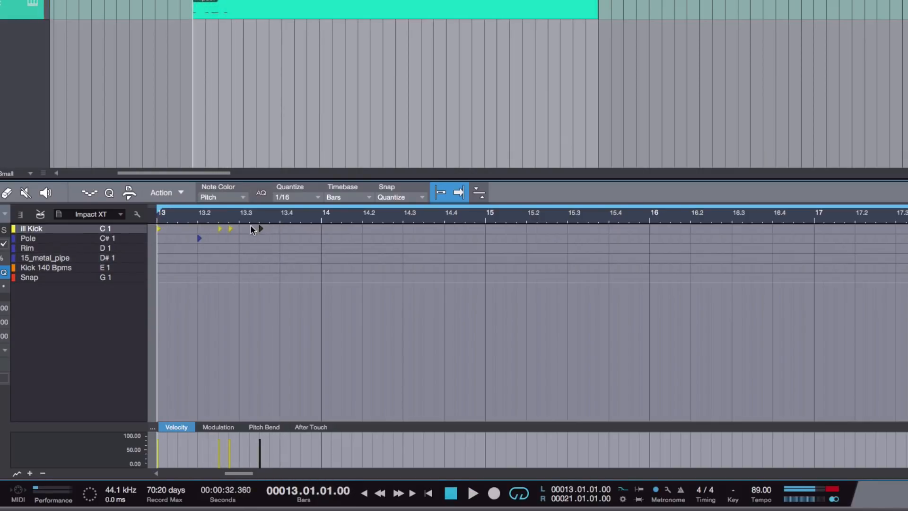
Step: Add an ill Kick hit at 13.3.2 and a Rim hit at 13.4, playing the pattern after each
click(250, 228)
key(space)
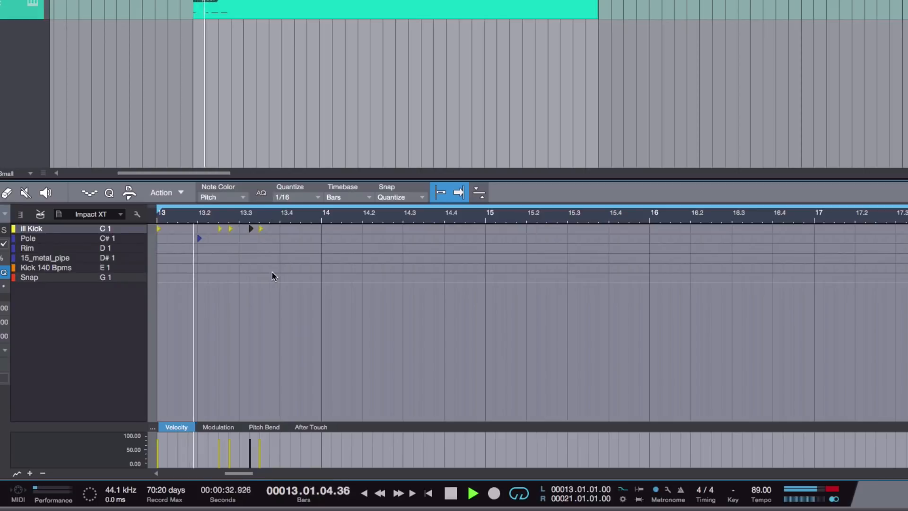
key(space)
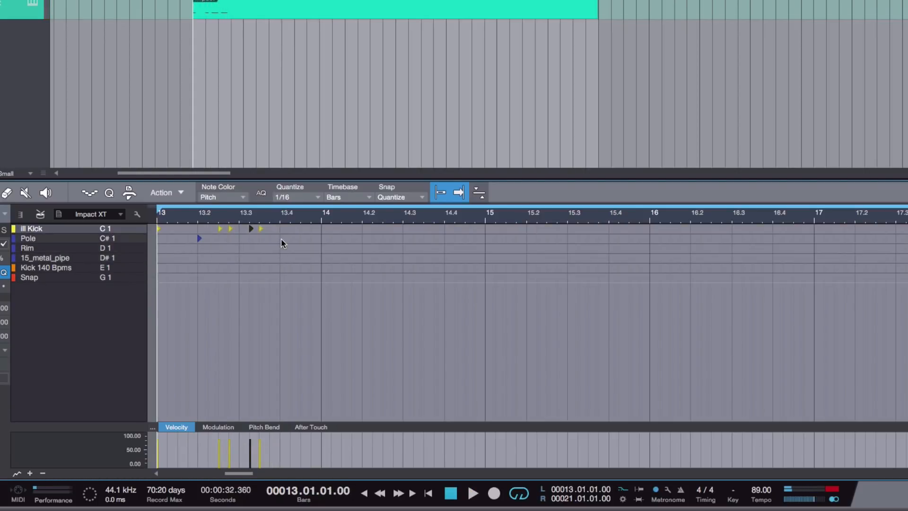
click(281, 248)
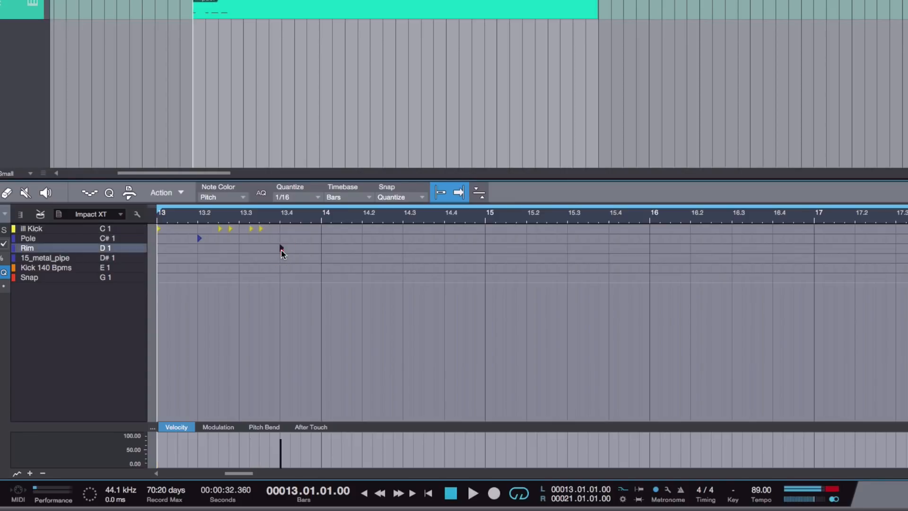
key(space)
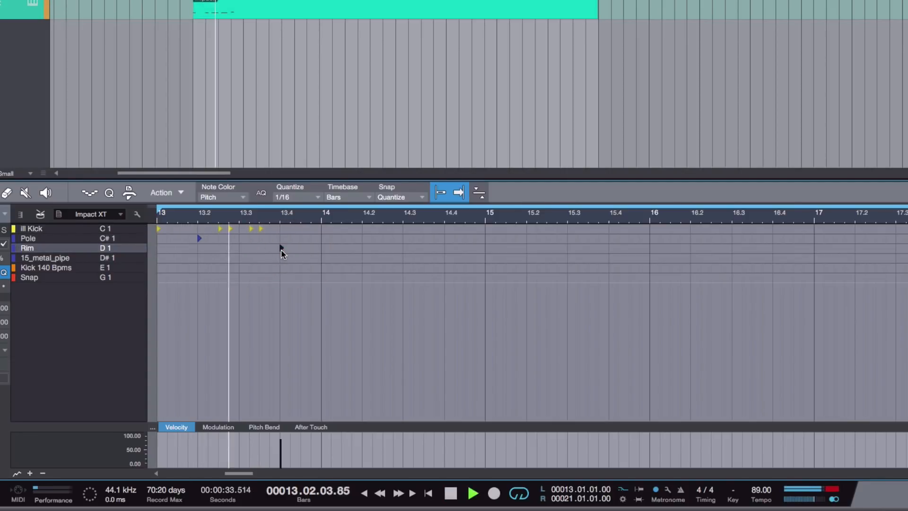
key(space)
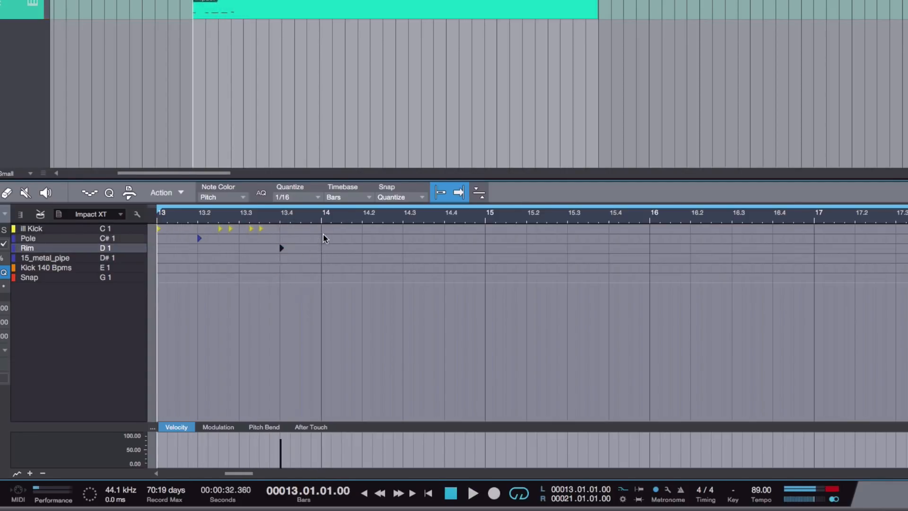
Step: Select all hits in bar 13 and duplicate them through bar 20 to fill the part, playing the pattern
drag(321, 252, 158, 220)
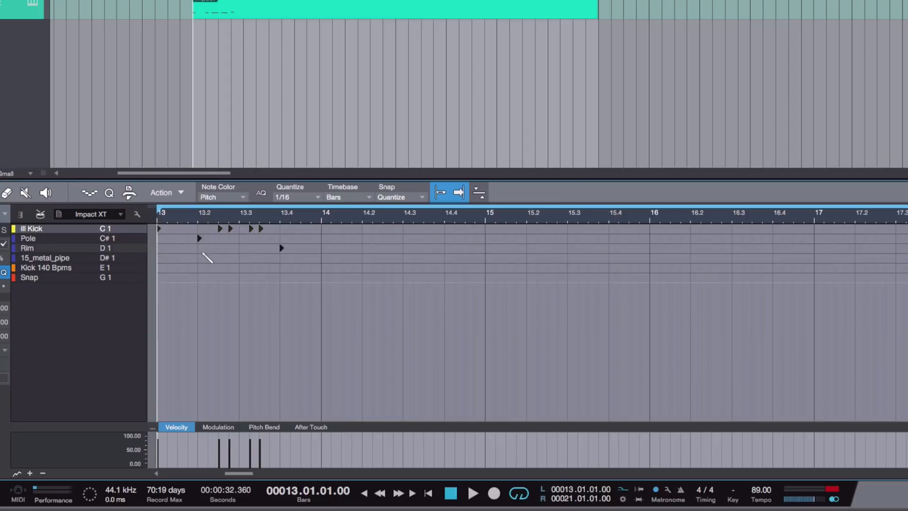
key(d)
key(d)
key(d)
key(d)
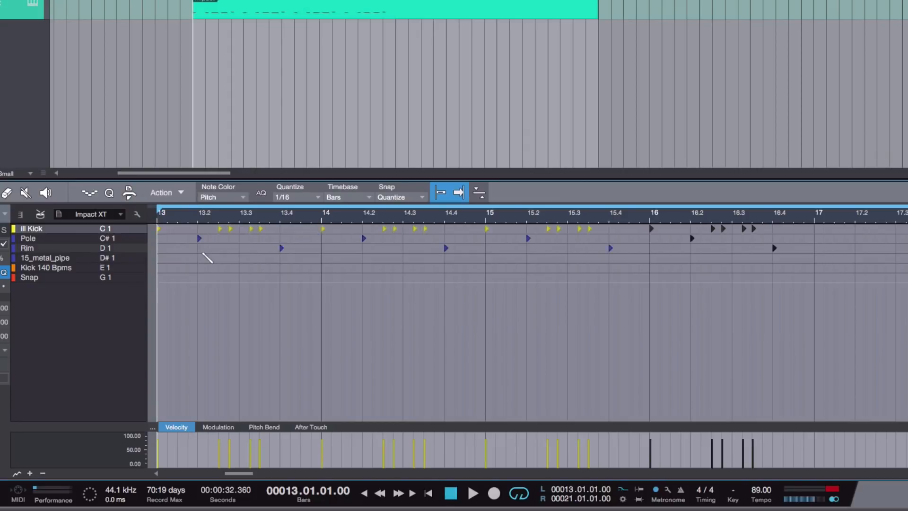
key(space)
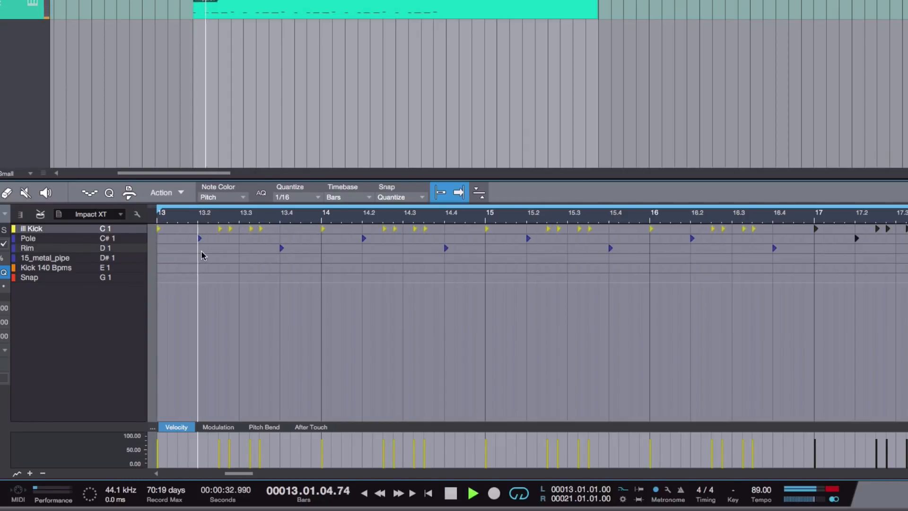
key(z)
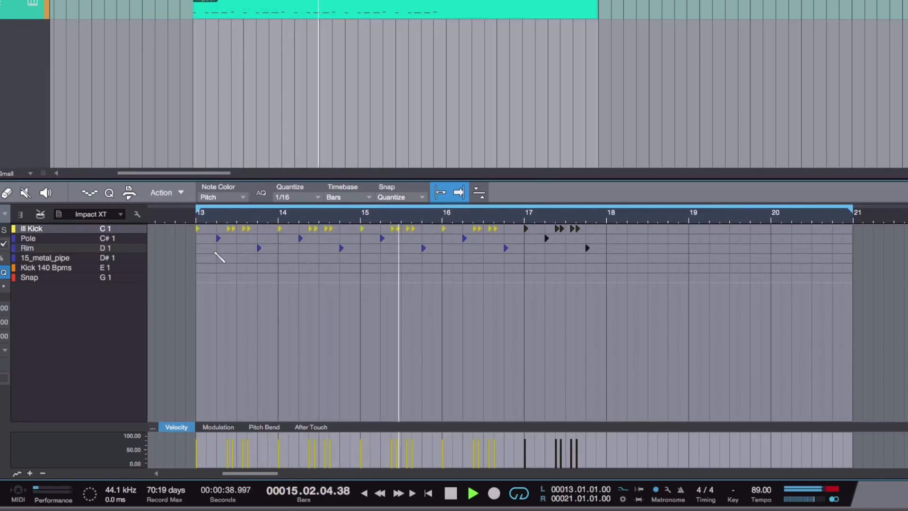
key(super+d)
key(super+d)
key(super+d)
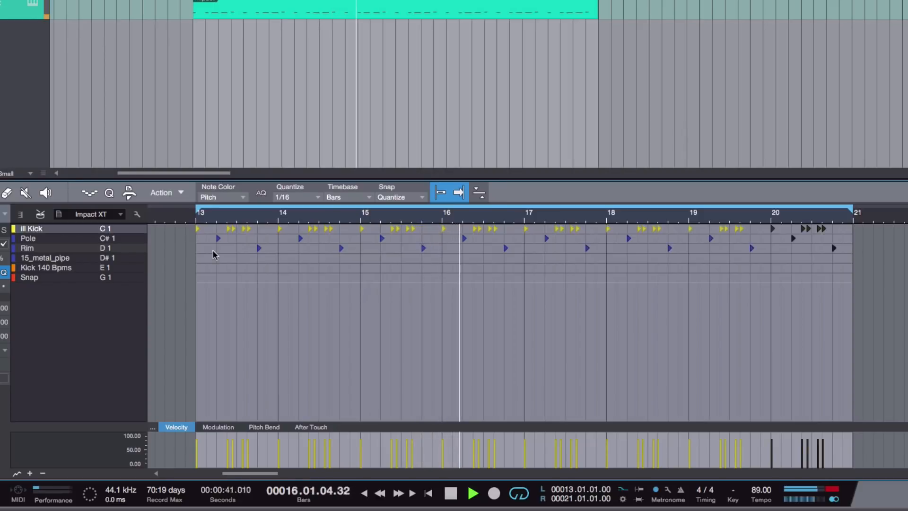
key(space)
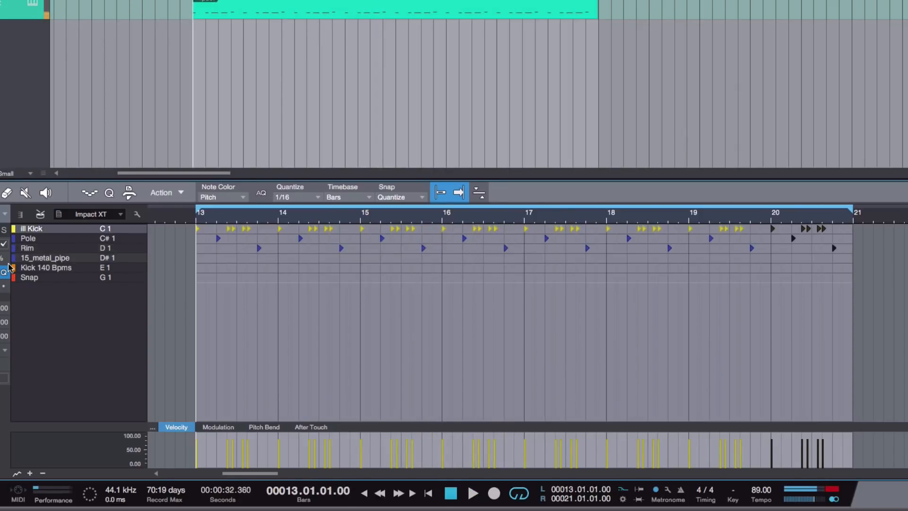
Step: Select every Rim hit and copy them all to the Snap row at the same positions
click(56, 250)
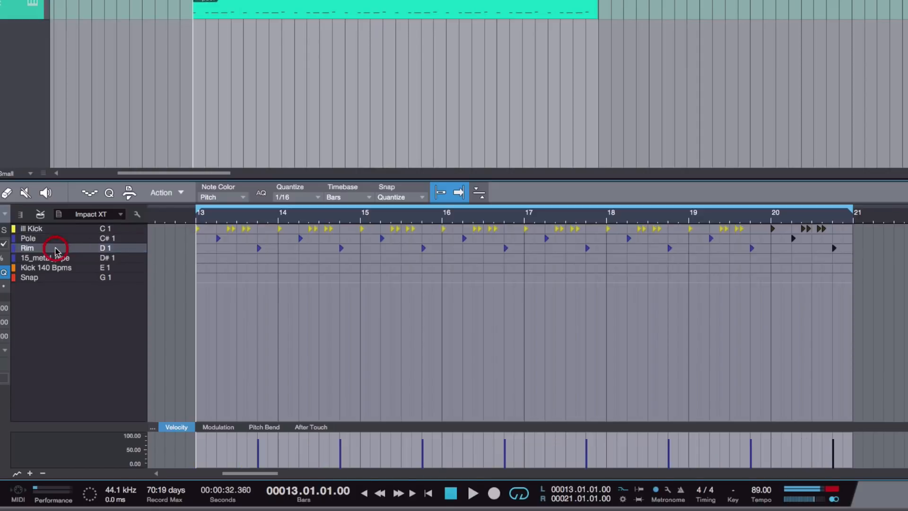
click(98, 250)
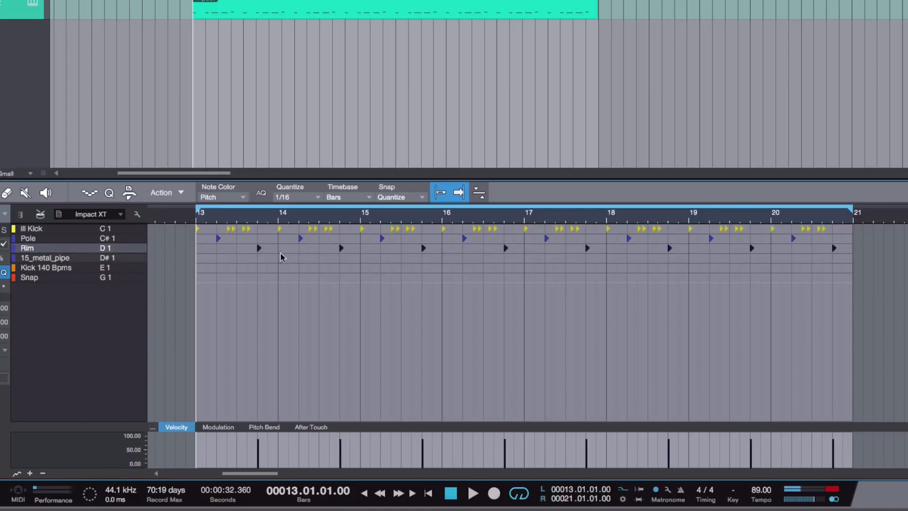
mouse_move(259, 248)
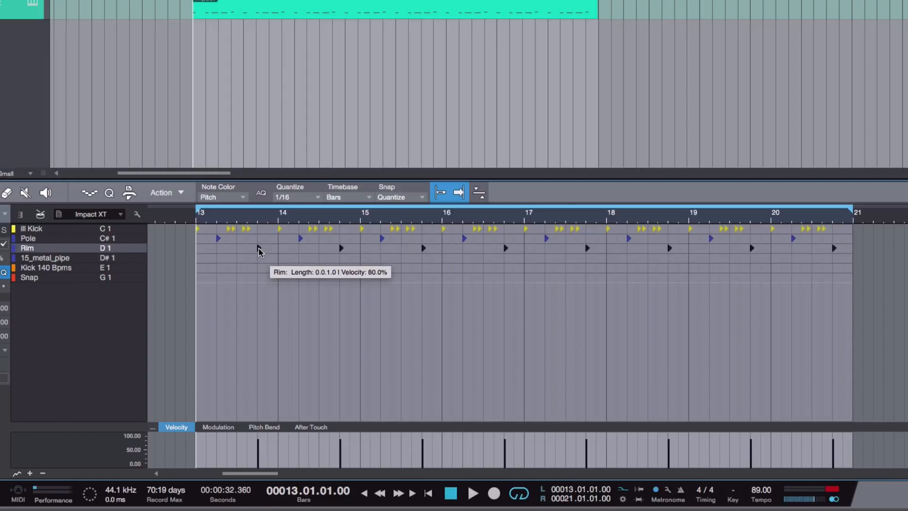
drag(259, 249, 258, 273)
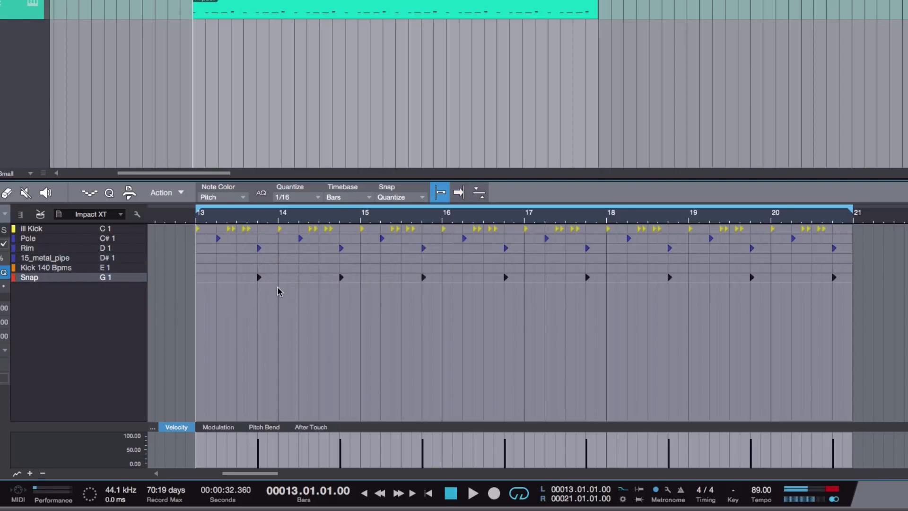
Step: Place Kick 140 Bpms hits at 13, 13.2.3 and 13.3.2, and play the pattern from the start of bar 13
click(201, 267)
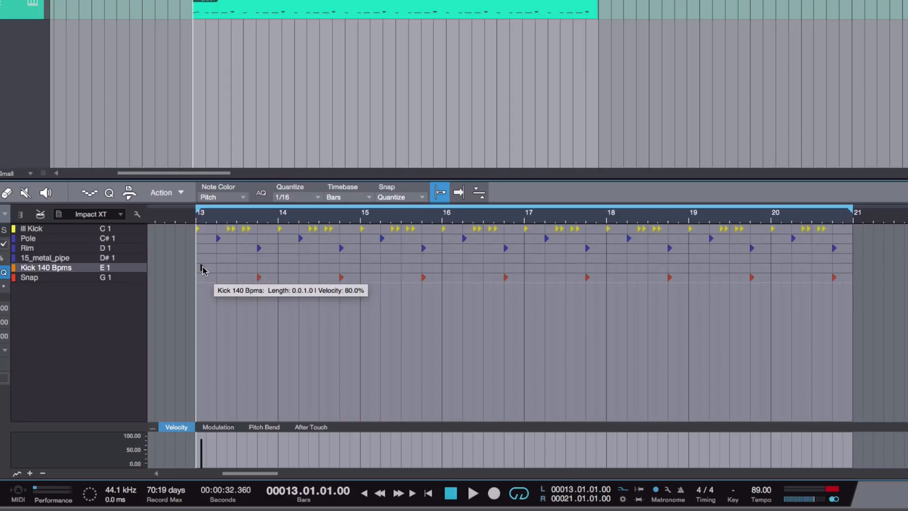
key(e)
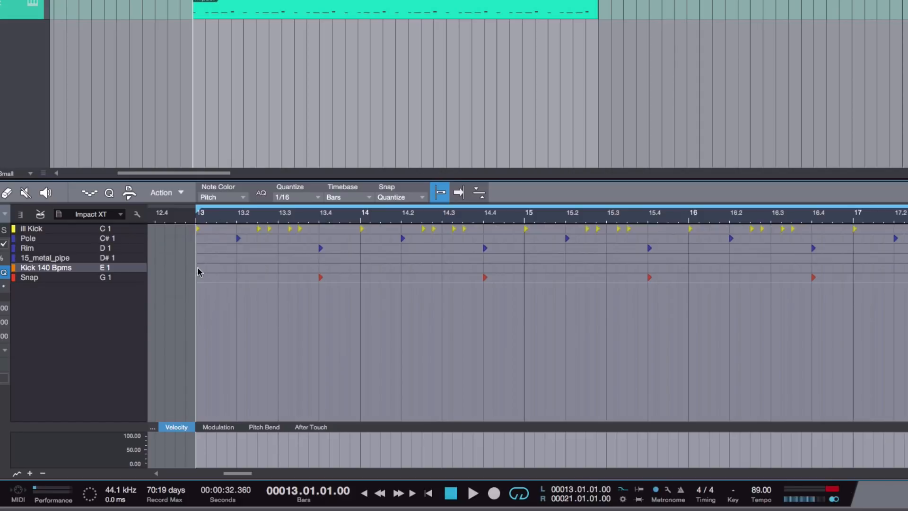
click(198, 267)
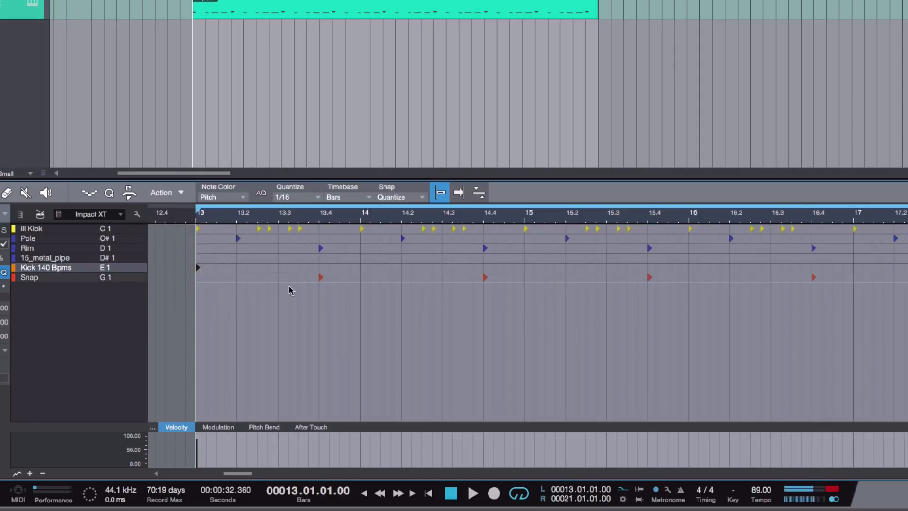
click(257, 268)
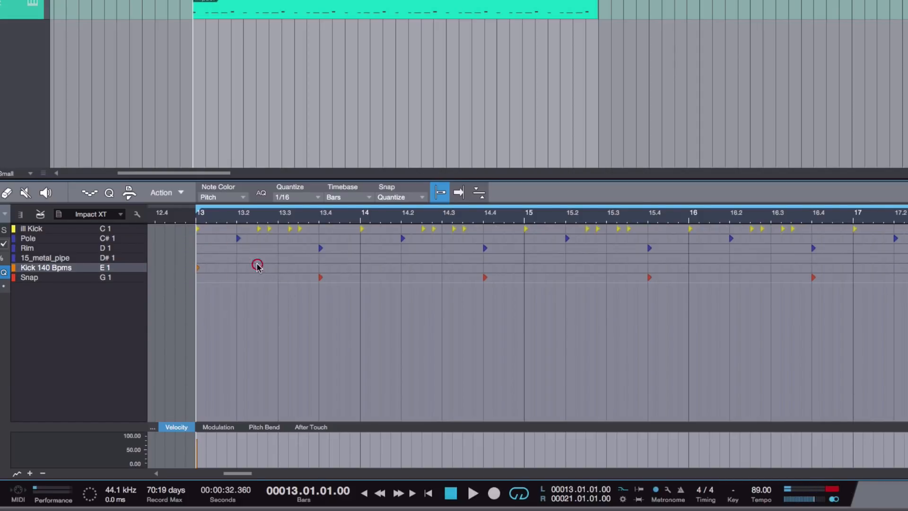
click(293, 266)
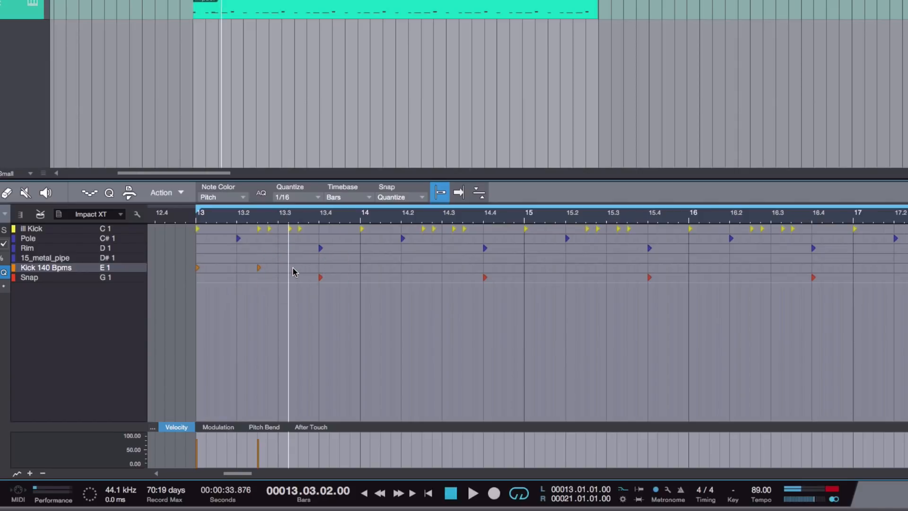
click(291, 267)
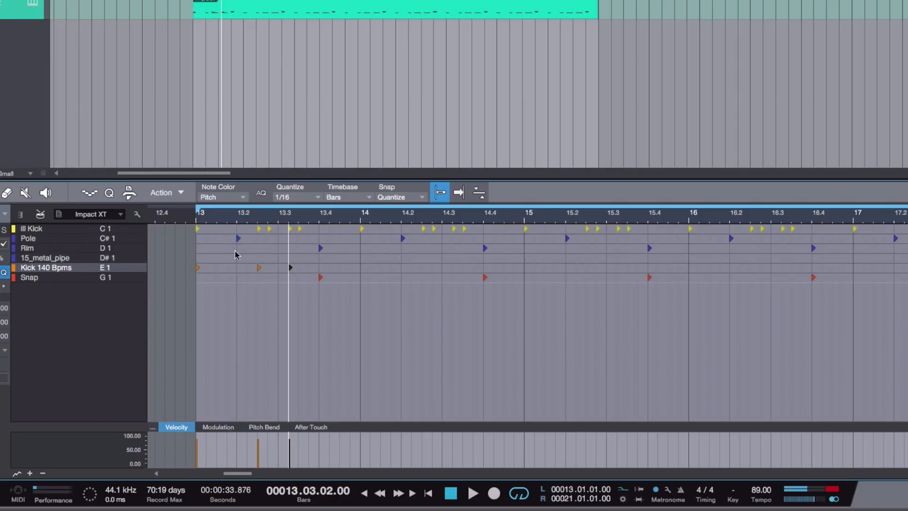
click(197, 222)
key(space)
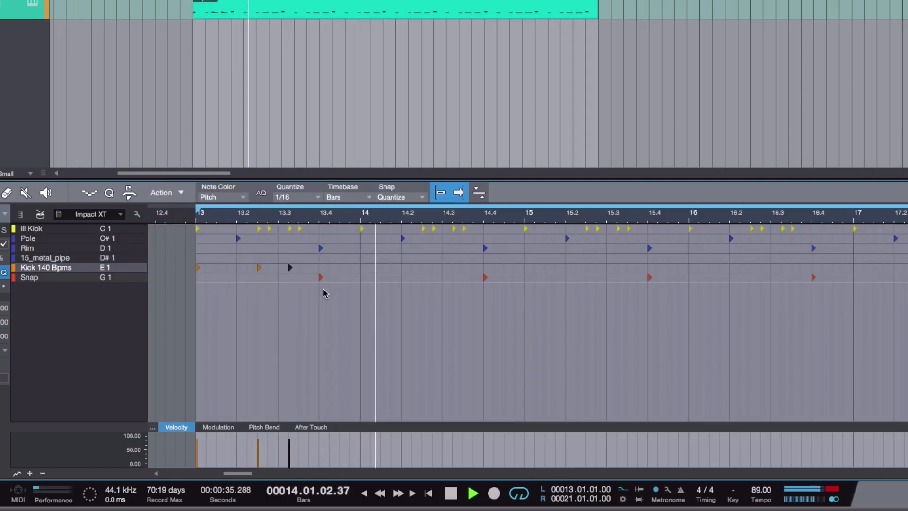
key(space)
key(space)
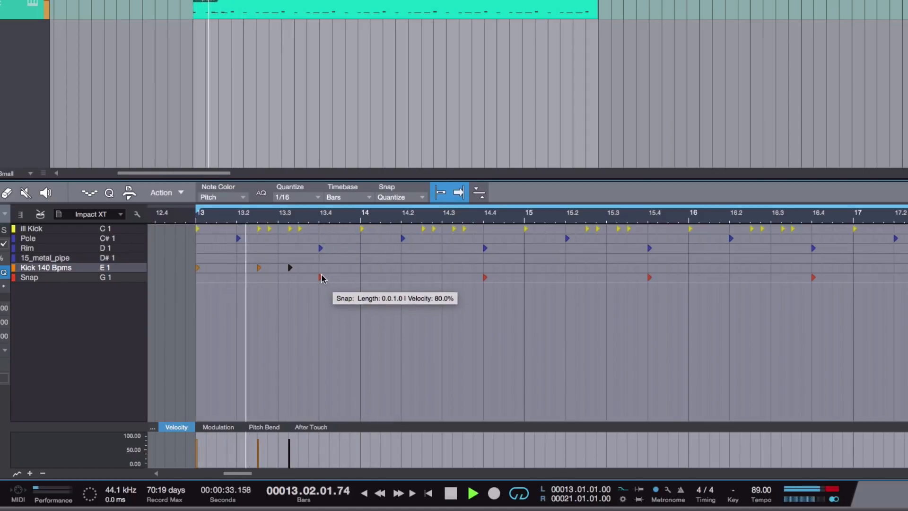
key(space)
Step: Duplicate the bar 13 Kick 140 Bpms hits through bar 20 to fill the part, and play the full pattern
drag(321, 266, 157, 267)
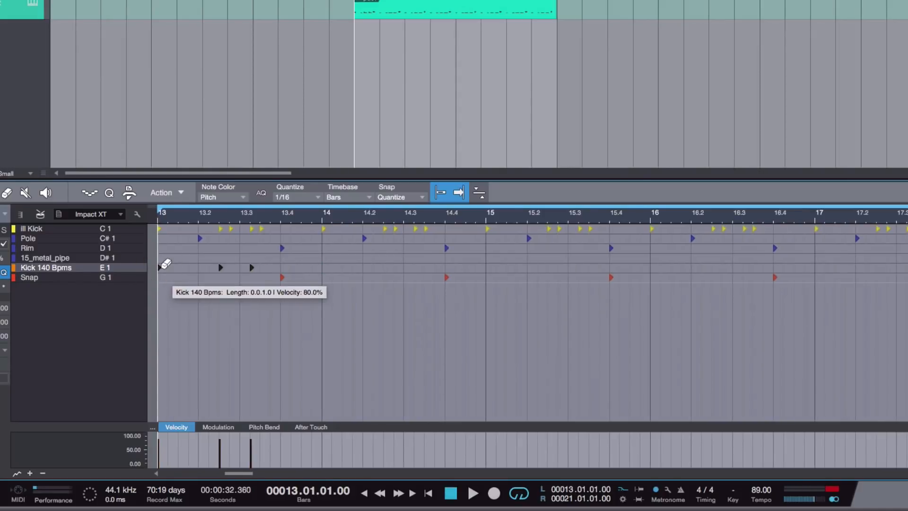
key(d)
key(d)
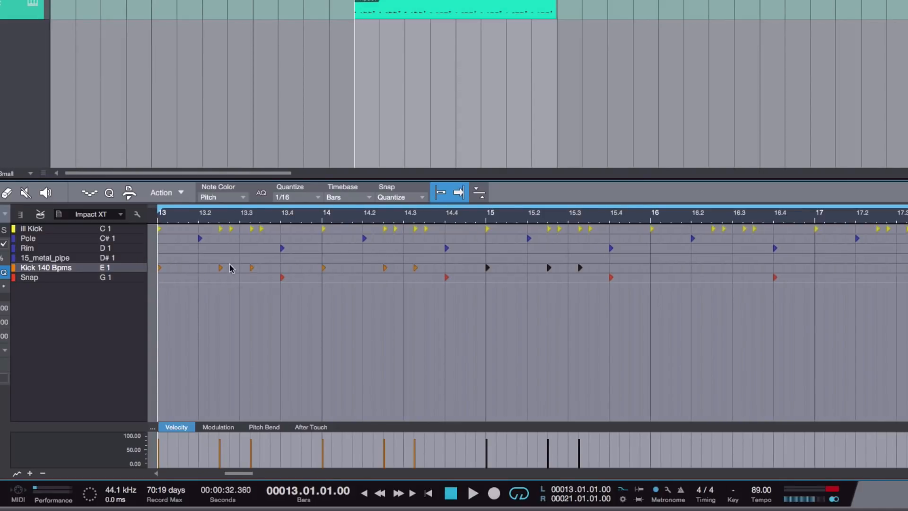
key(d)
drag(811, 266, 155, 266)
key(d)
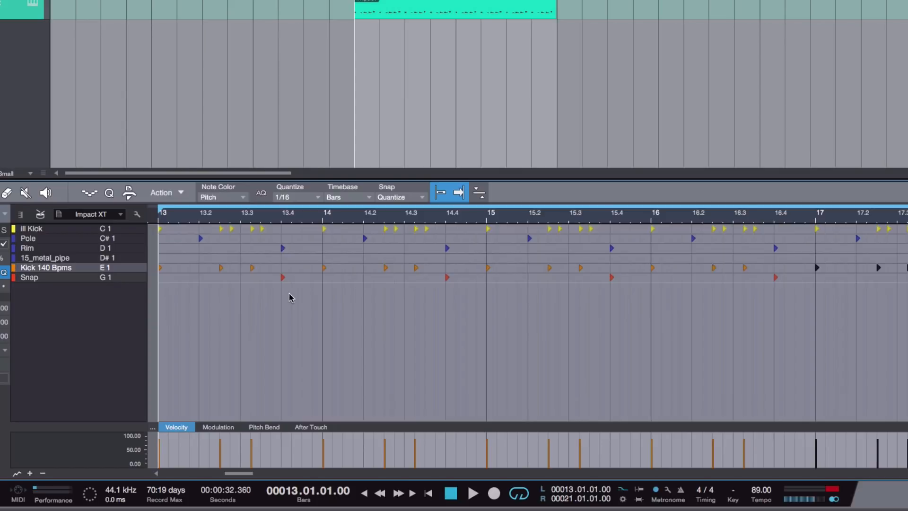
key(w)
key(space)
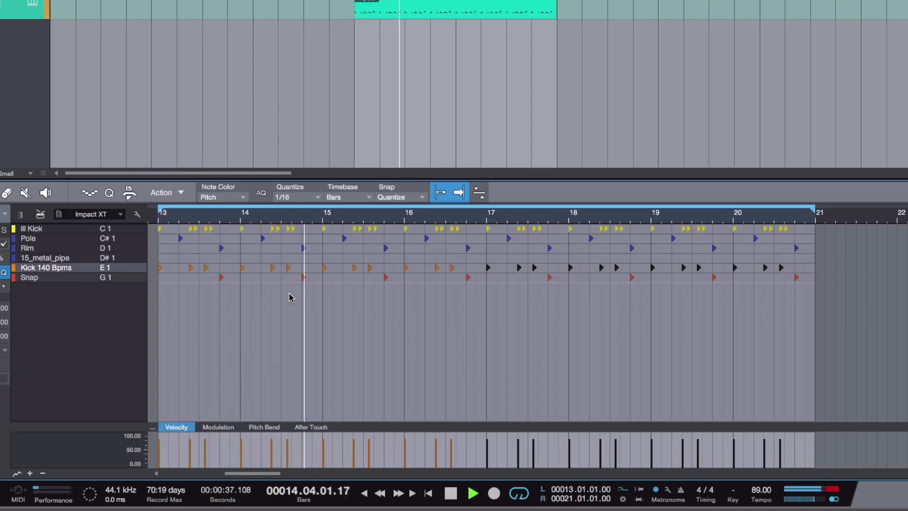
key(space)
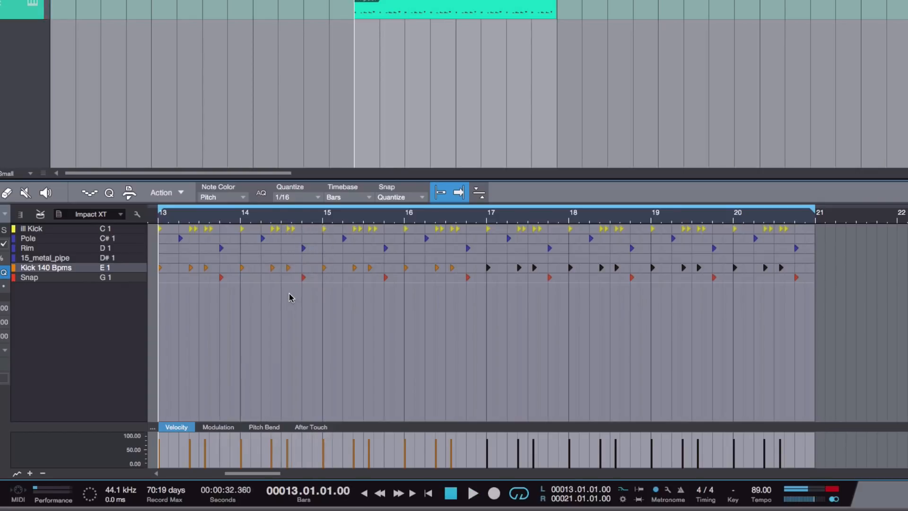
Step: Show the mixer and route the Kick 140 Bpms pad of Impact XT to the Stereo 2 output
key(F3)
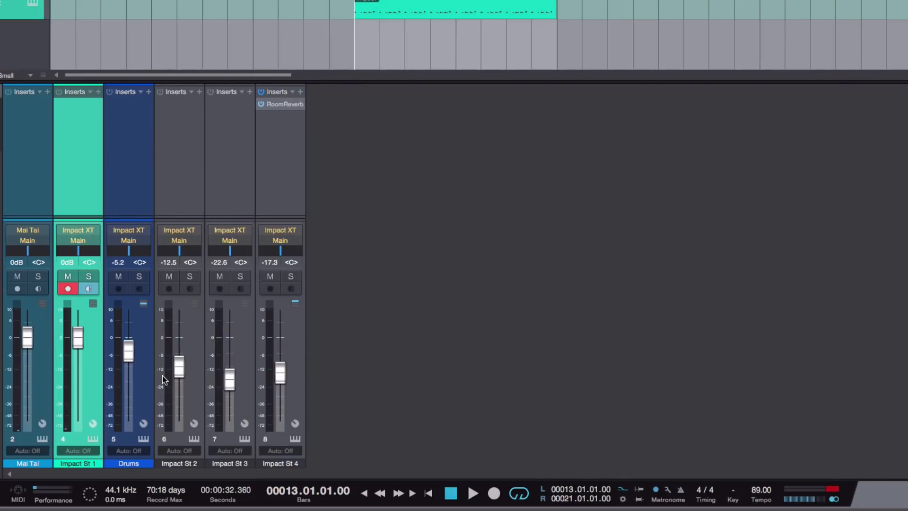
click(92, 439)
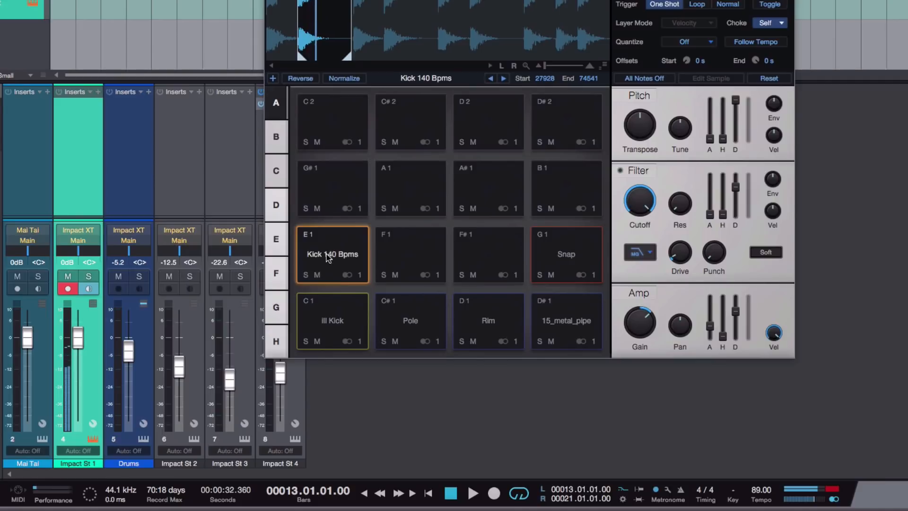
click(350, 275)
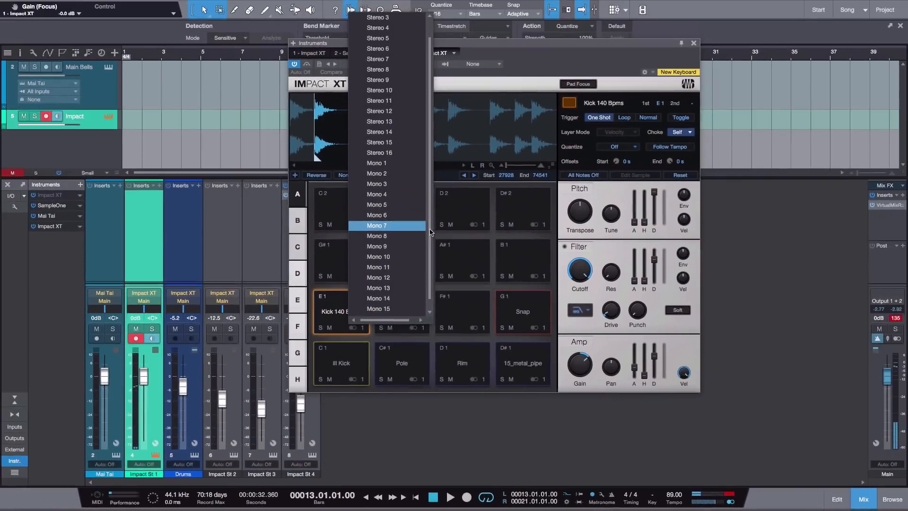
drag(446, 132, 446, 37)
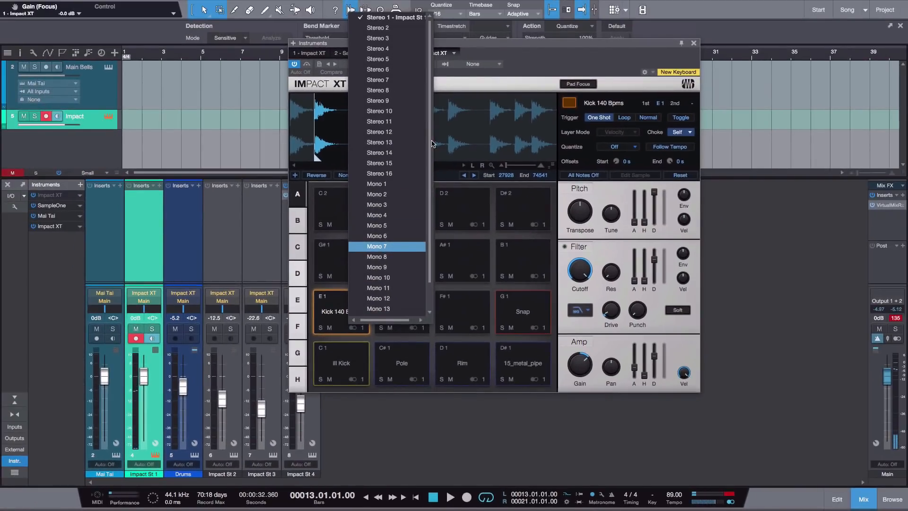
click(390, 28)
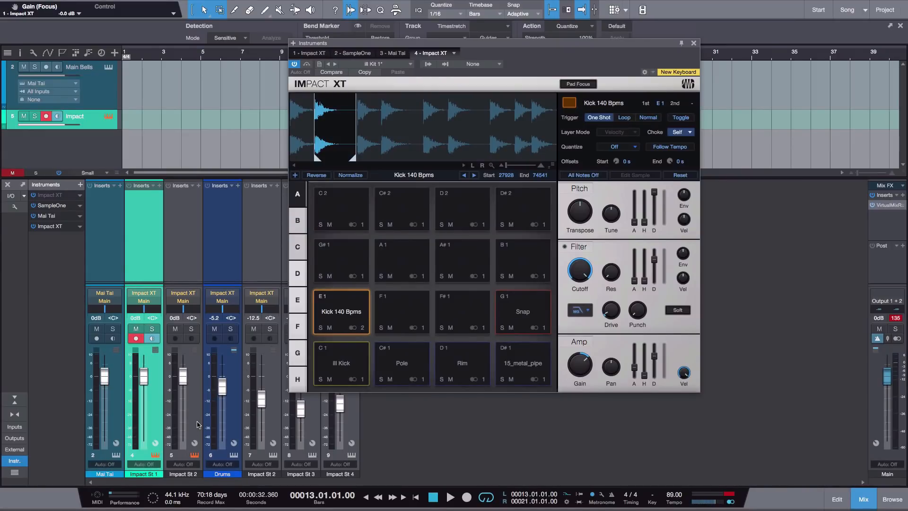
Step: Lower the new Impact St 2 channel to about -16.4 dB while the pattern plays from bar 13
click(197, 425)
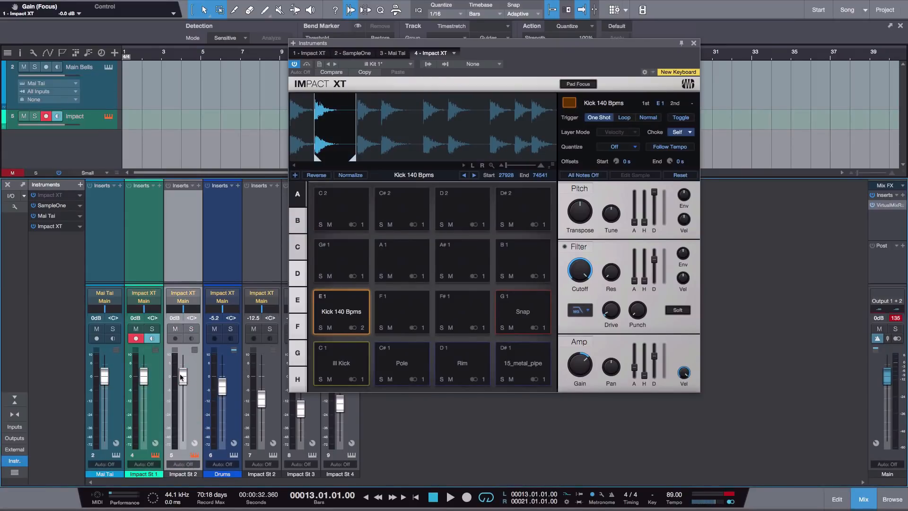
key(space)
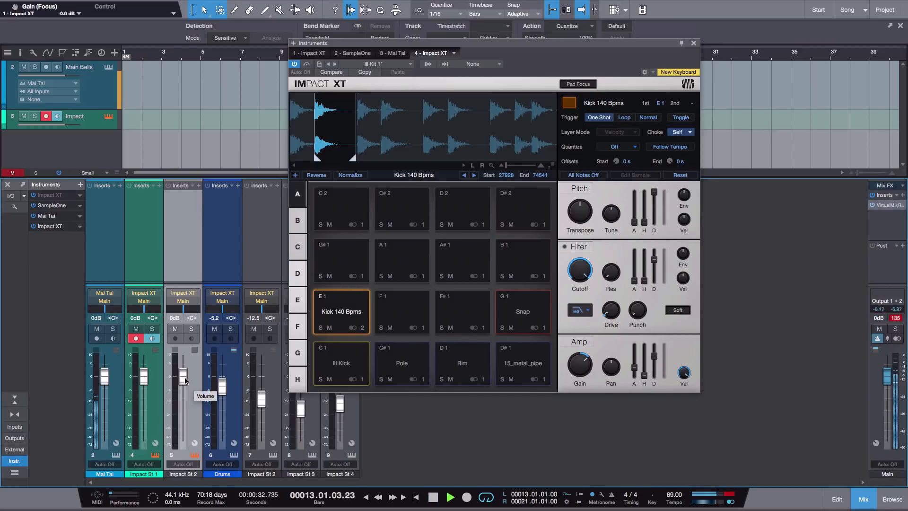
drag(458, 48, 645, 53)
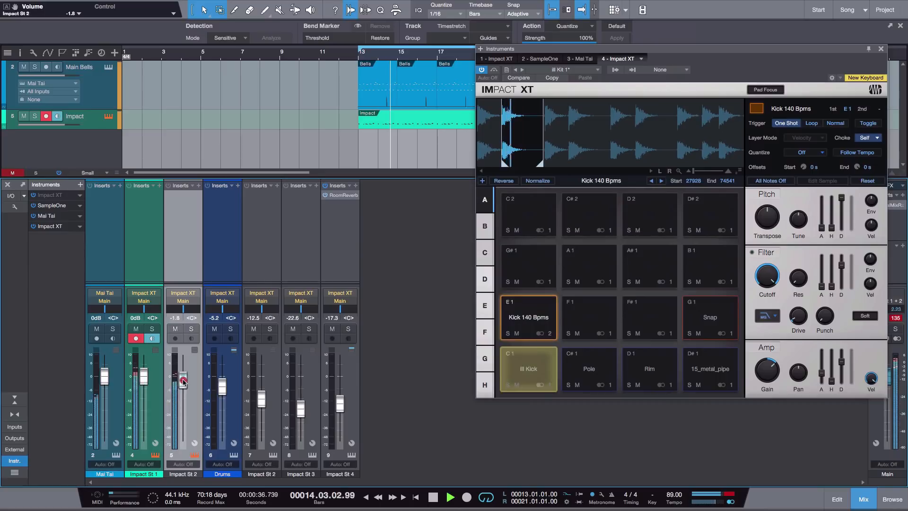
drag(183, 376, 184, 404)
key(space)
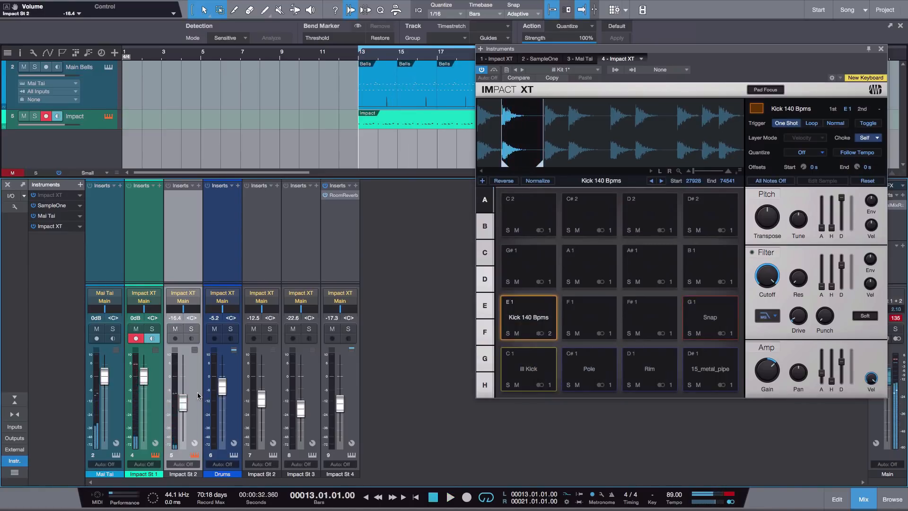
Step: Route the Pole pad to the Stereo 3 output and the Rim pad to Stereo 4
click(602, 372)
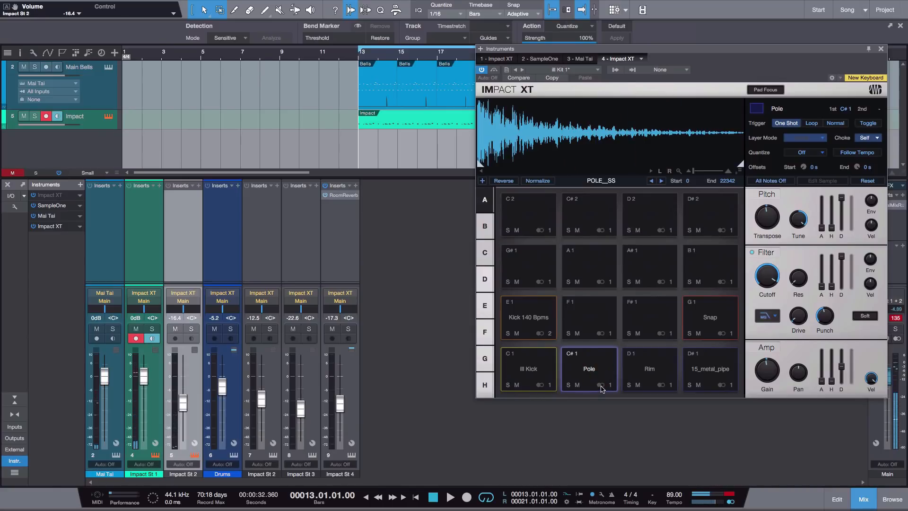
click(602, 387)
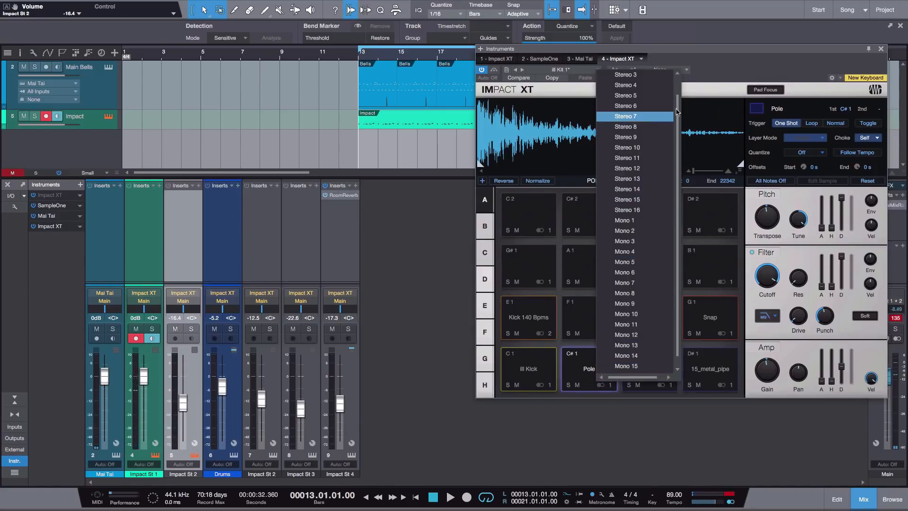
scroll(678, 118, up, 2)
click(648, 95)
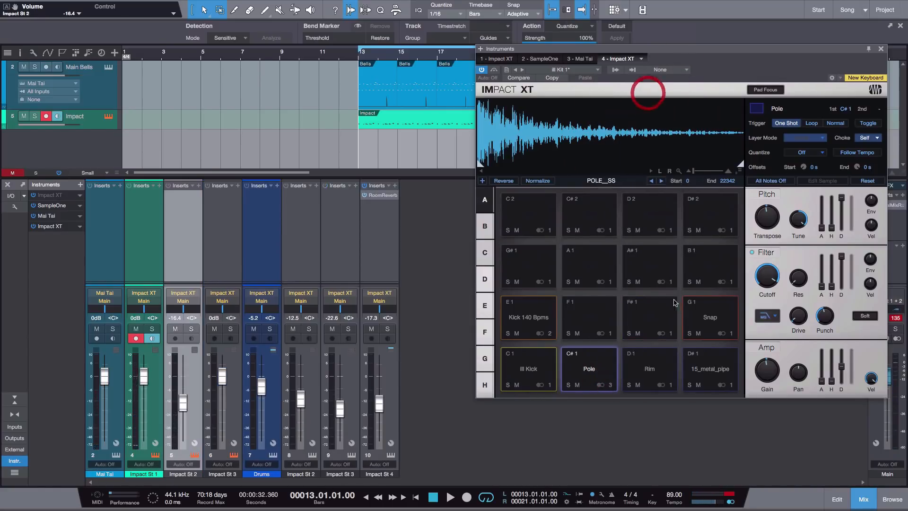
click(660, 359)
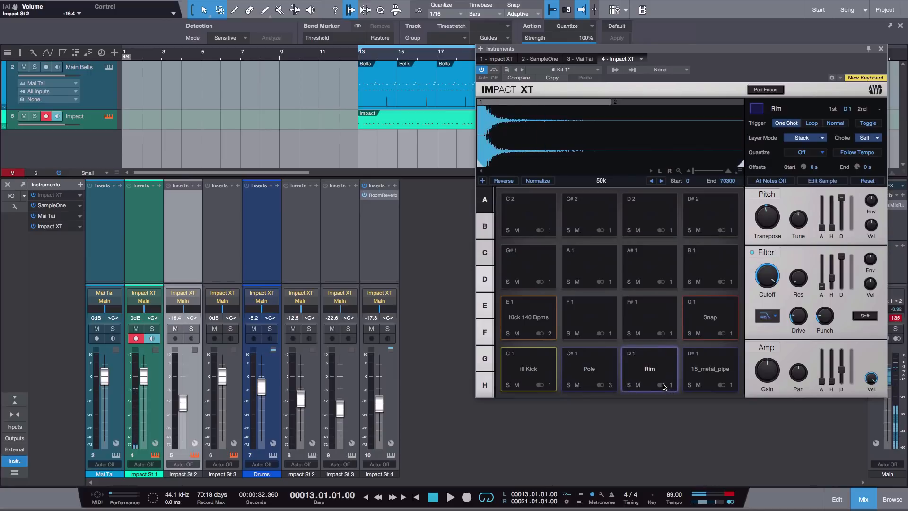
click(663, 386)
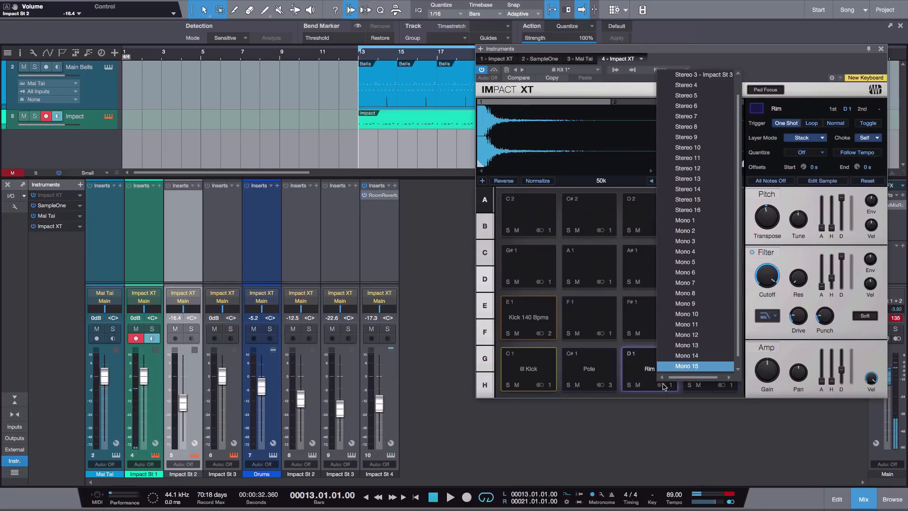
click(716, 87)
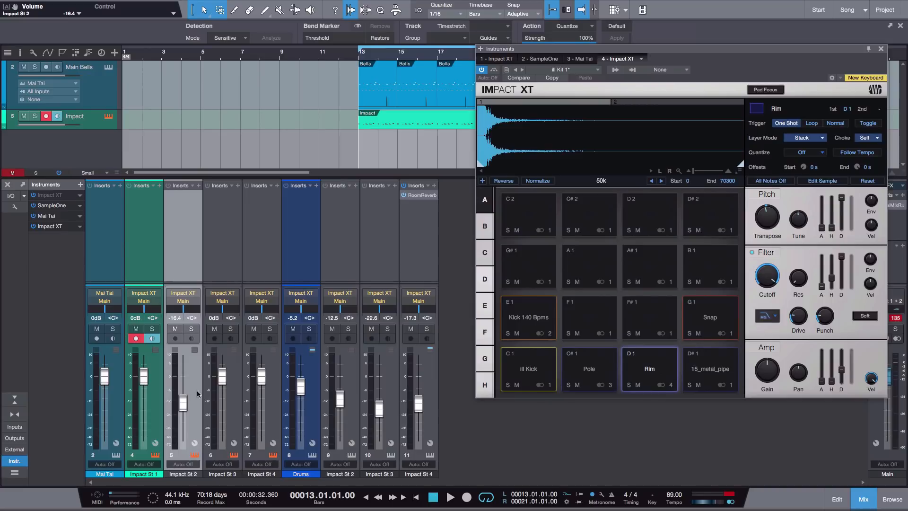
Step: Balance the new pad channels: Impact St 2 at -15.0 dB, Impact St 3 at -7.3 dB and Impact St 4 at -7.8 dB
drag(183, 403, 183, 402)
drag(222, 377, 264, 403)
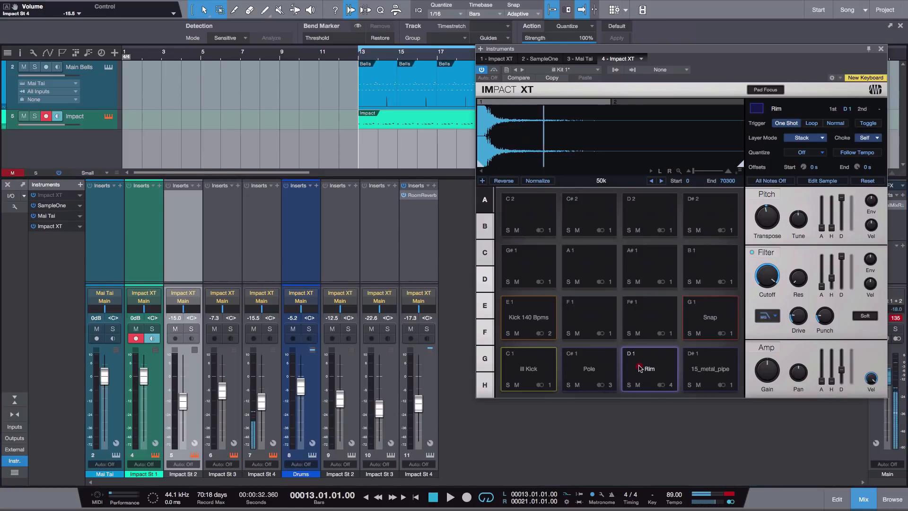
drag(261, 402, 262, 399)
Step: Insert the PreSonus Room Reverb effect on the Rim's Impact St 4 channel
click(255, 191)
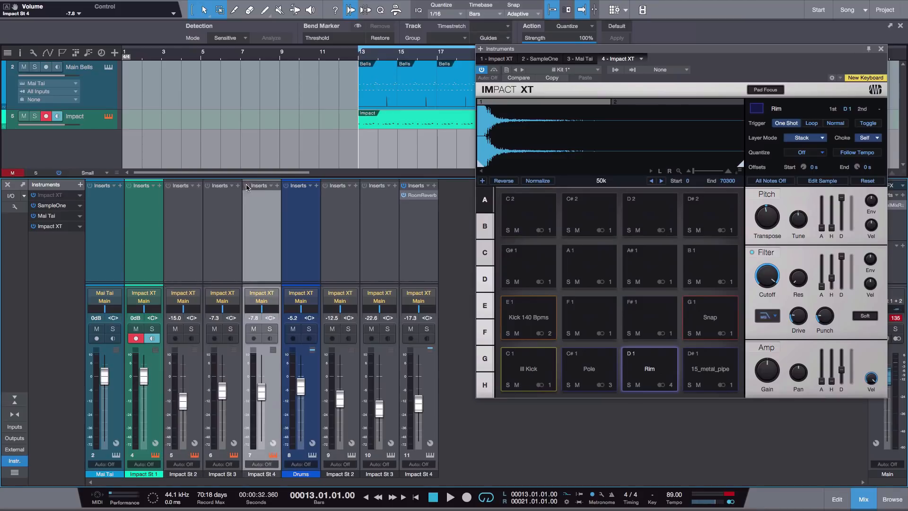
click(277, 186)
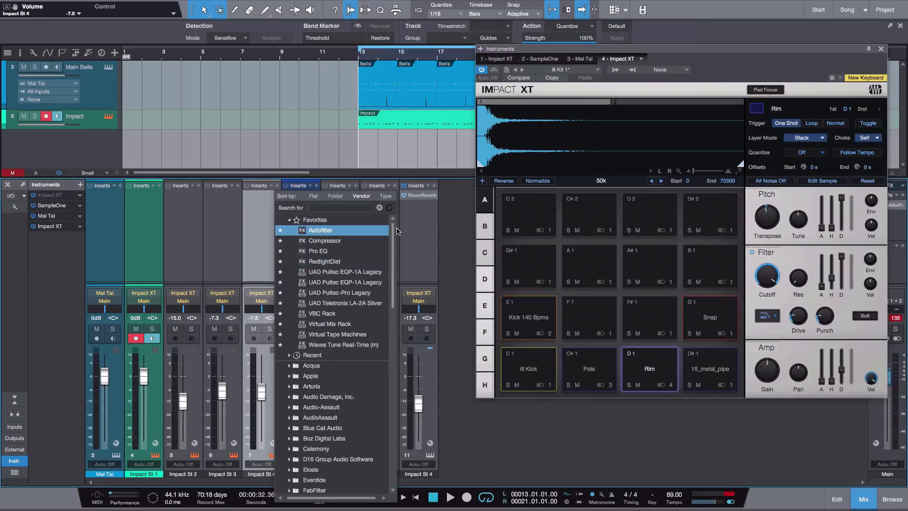
drag(391, 304, 334, 349)
click(361, 294)
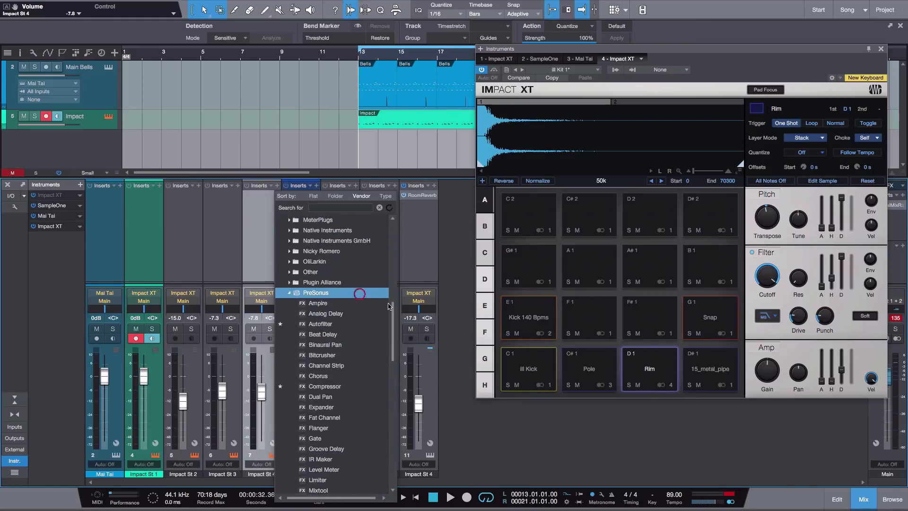
double_click(361, 293)
drag(392, 331, 389, 348)
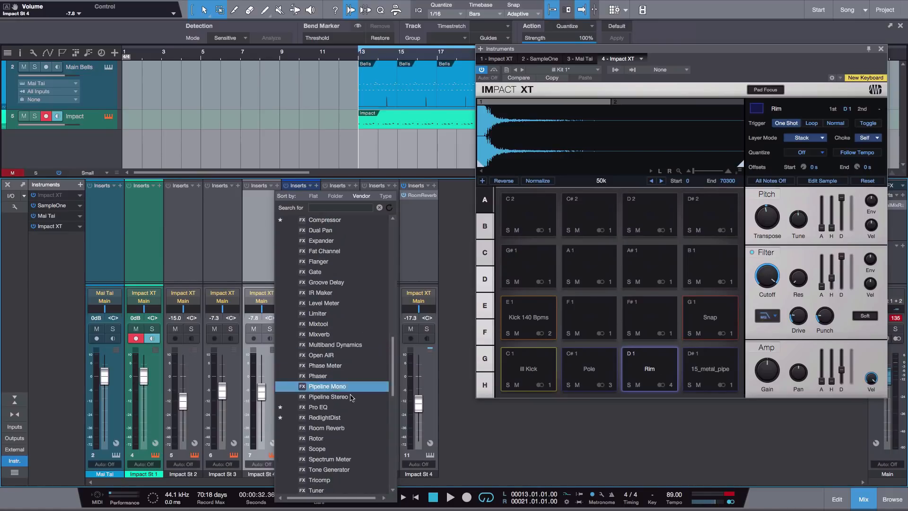
click(345, 428)
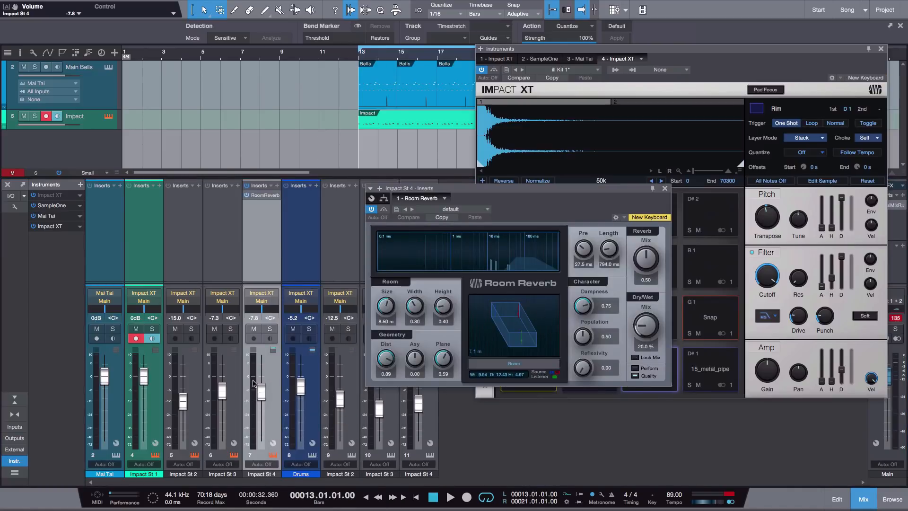
Step: Solo the Rim's Impact St 4 channel and set the reverb's dry/wet mix to 23% during playback
click(270, 329)
key(space)
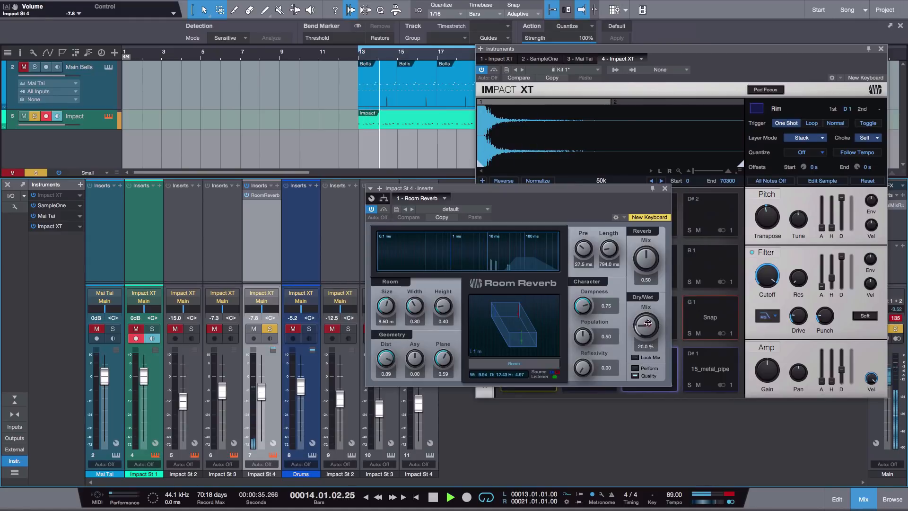
drag(647, 326, 648, 323)
key(space)
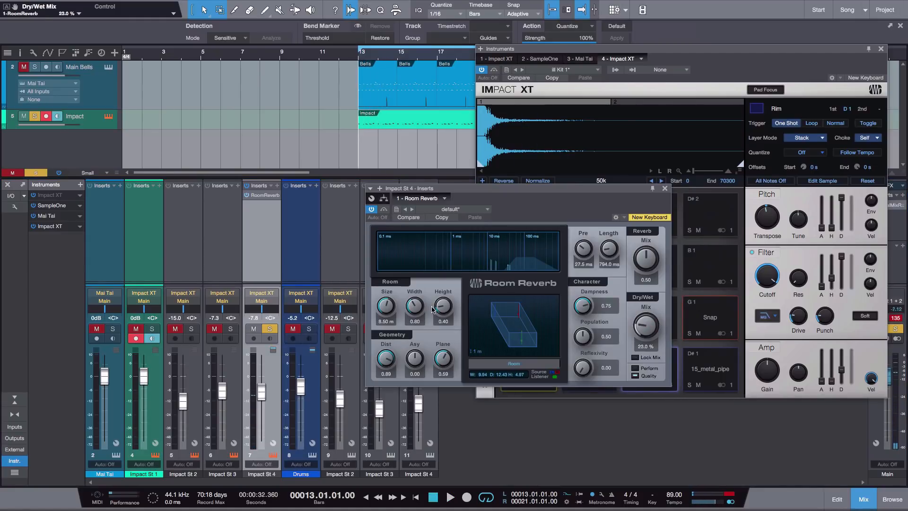
Step: Set the reverb's room size to 13.07 m, length to 5.42 s and dry/wet mix to 23.5%, auditioning the Rim
drag(390, 312, 386, 307)
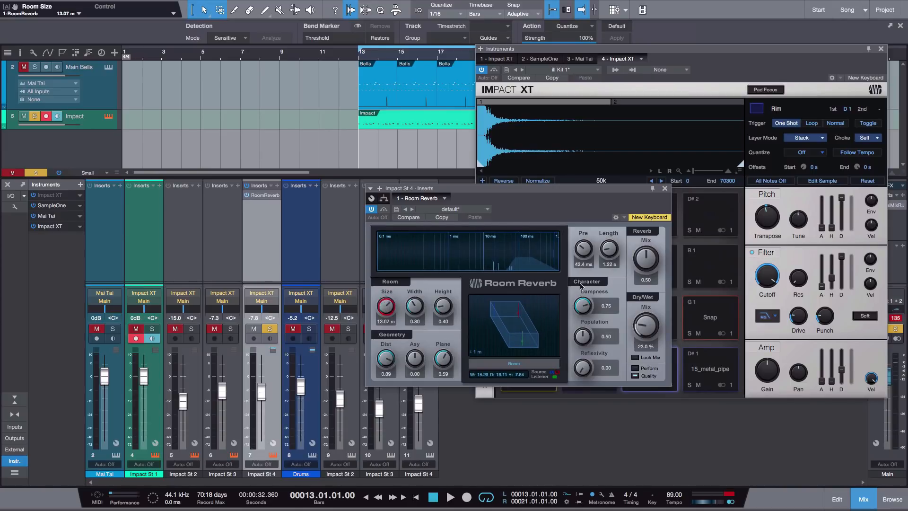
drag(614, 249, 616, 243)
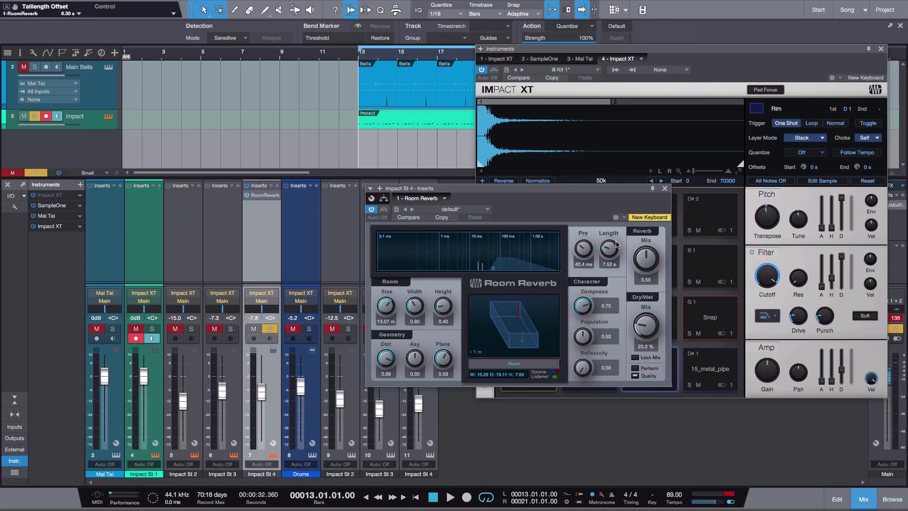
key(space)
drag(622, 188, 566, 151)
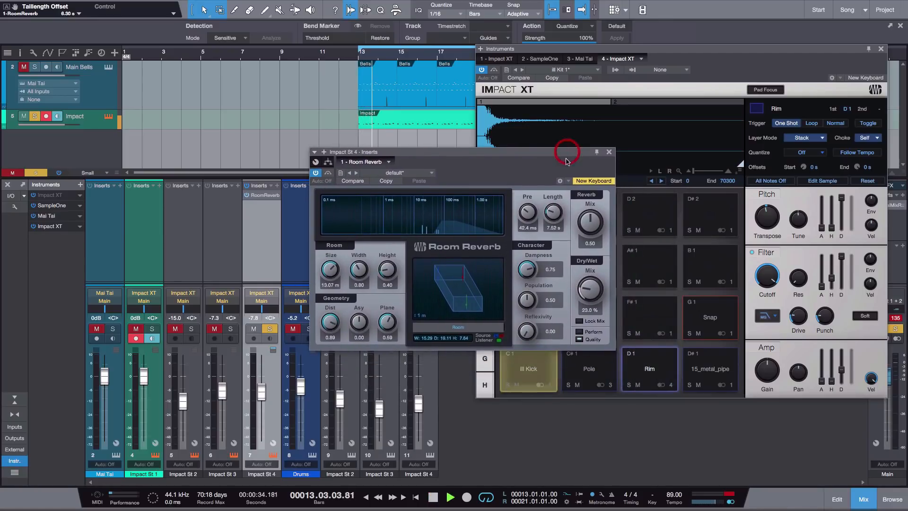
drag(559, 211, 560, 216)
key(space)
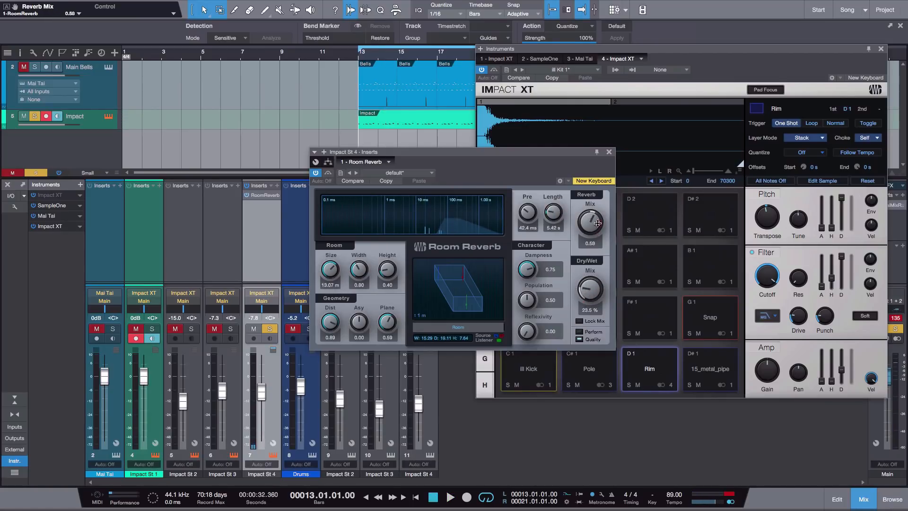
Step: Adjust the reverb mix to 0.26, the room size to 11.18 m and the dampness to 0.55, auditioning the Rim
drag(596, 222, 590, 242)
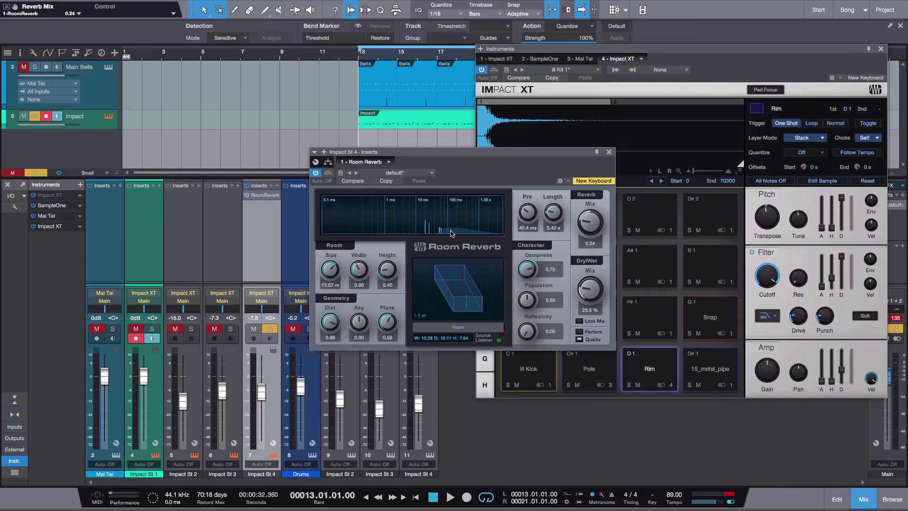
key(space)
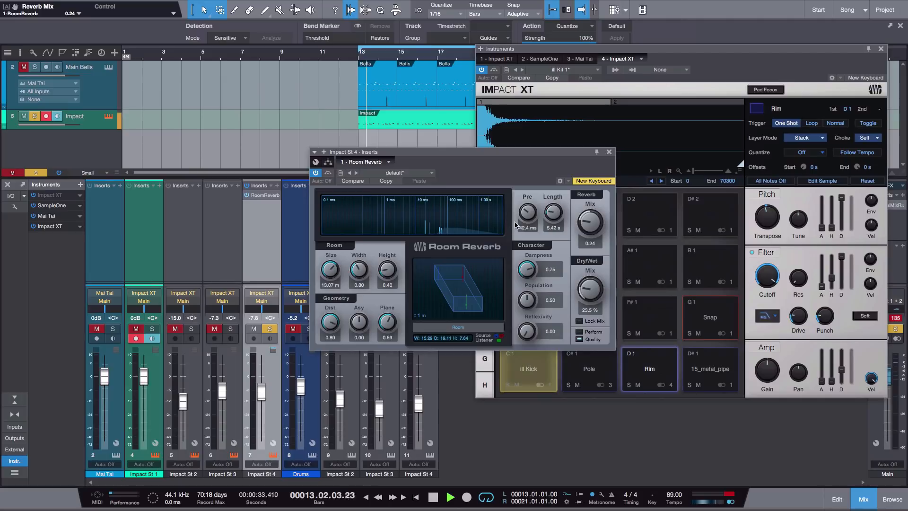
drag(600, 229, 597, 223)
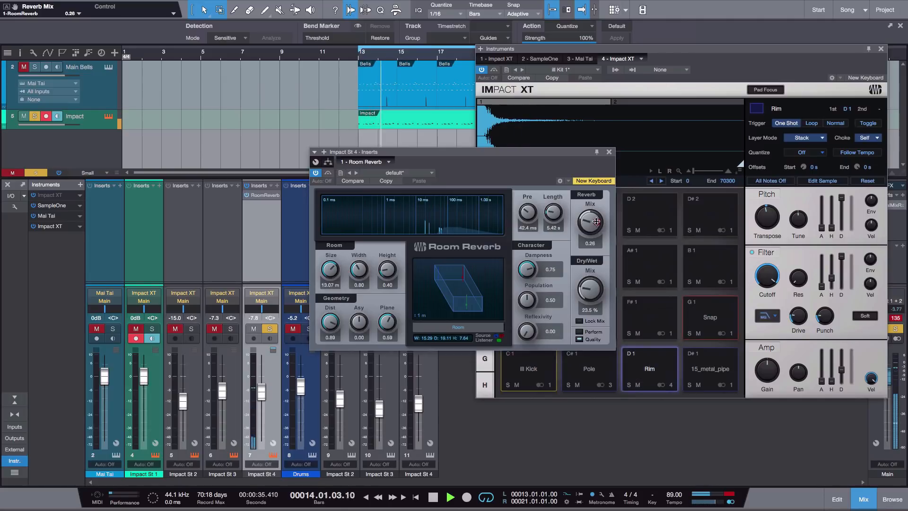
key(space)
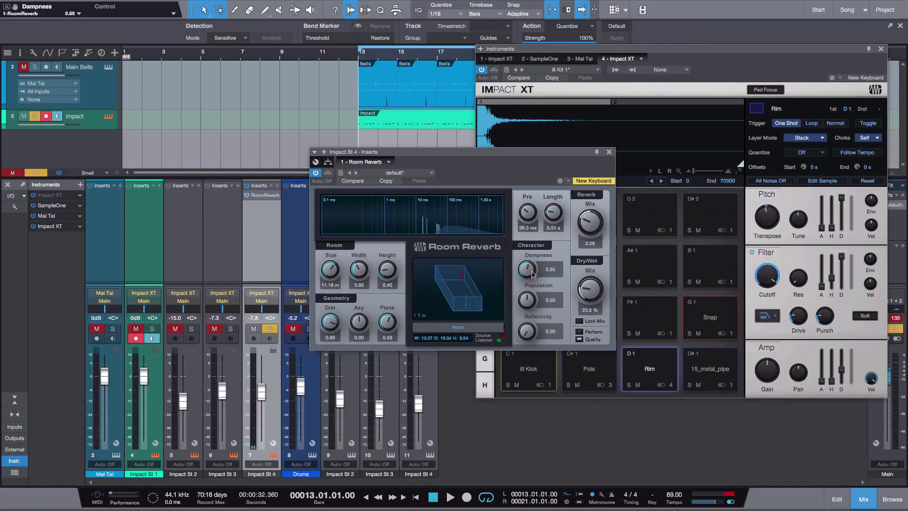
Step: Set the reverb's pre-delay to 0.00 ms, reverb mix to 0.30 and length to 1.81 s during playback
mouse_move(531, 219)
mouse_down()
mouse_move(531, 211)
mouse_move(530, 235)
mouse_up()
key(space)
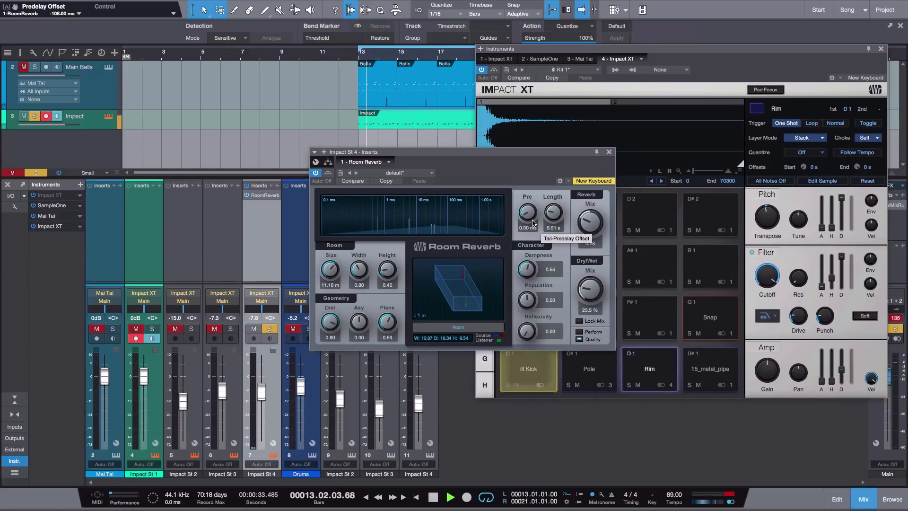
drag(589, 221, 556, 218)
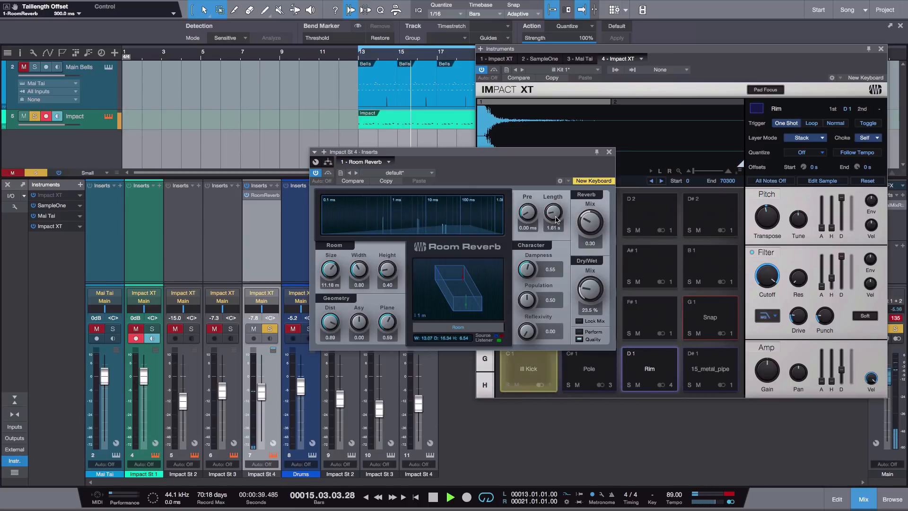
drag(556, 215, 556, 215)
Step: Raise the reverb's dry/wet mix to 34%, stop playback and close the Room Reverb window
drag(590, 290, 591, 281)
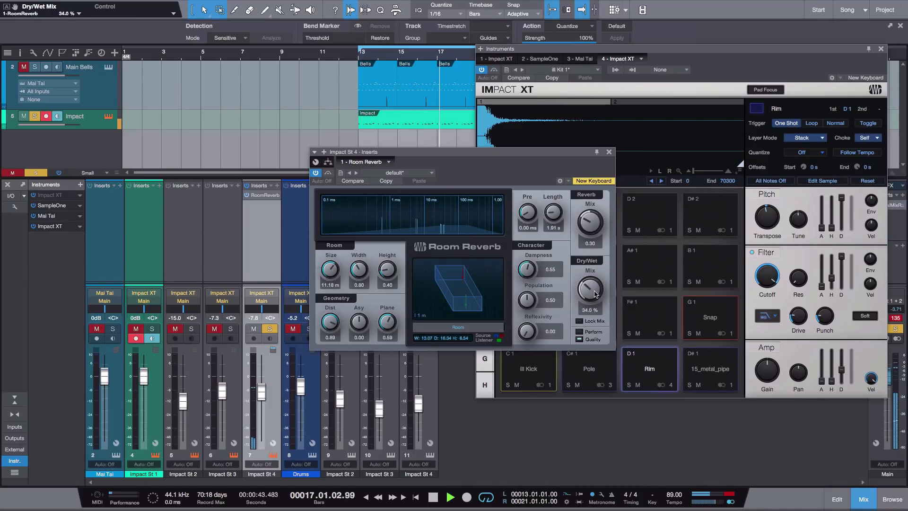
key(space)
click(609, 152)
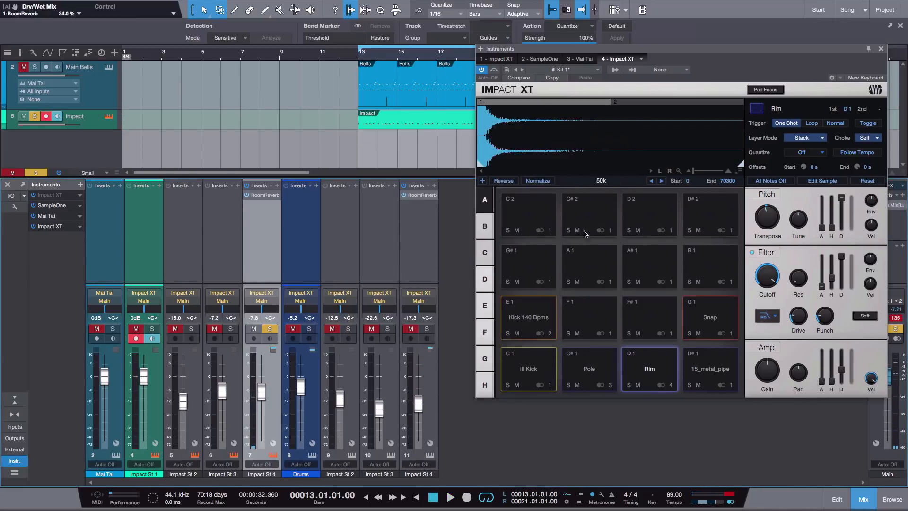
Step: Route the 15_metal_pipe and Snap pads to the Stereo 4 output of Impact XT
click(722, 388)
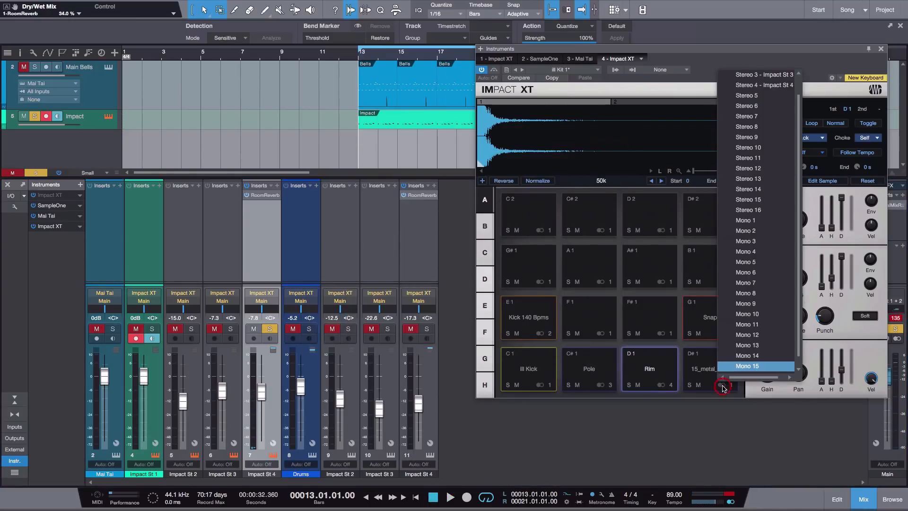
scroll(804, 132, up, 1)
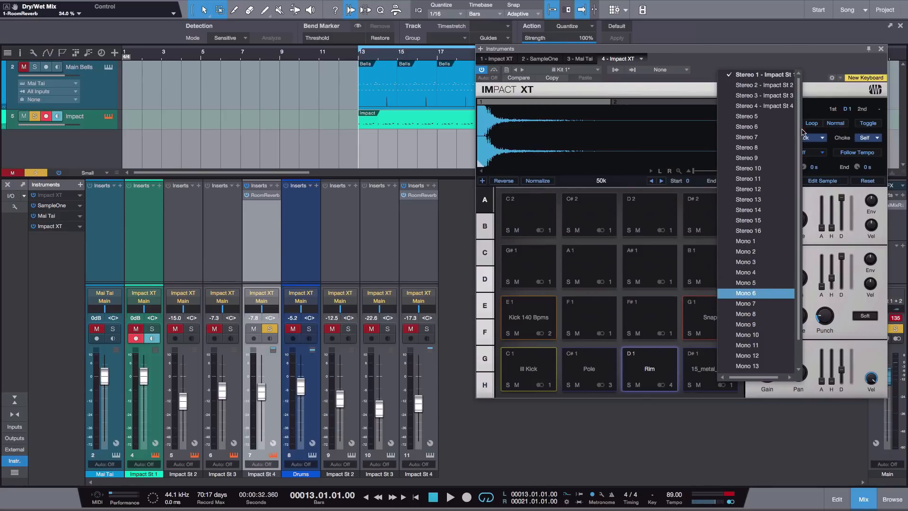
click(782, 106)
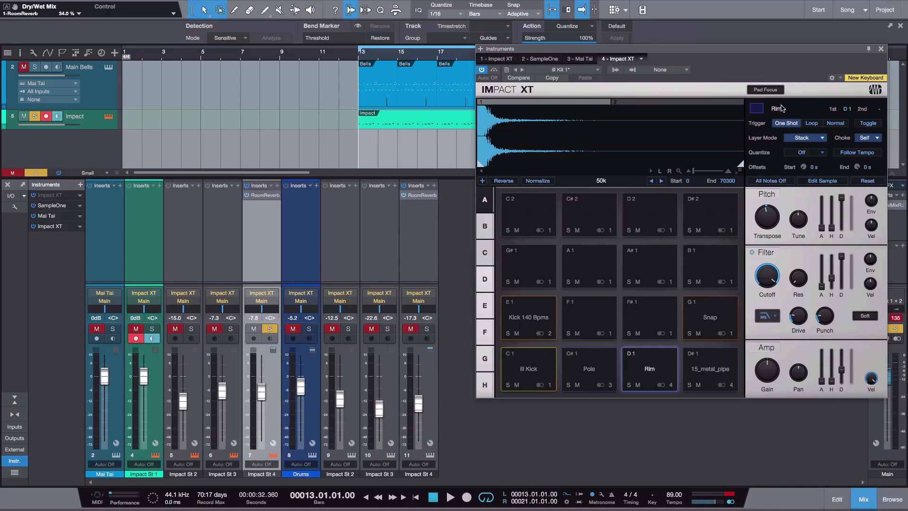
click(728, 334)
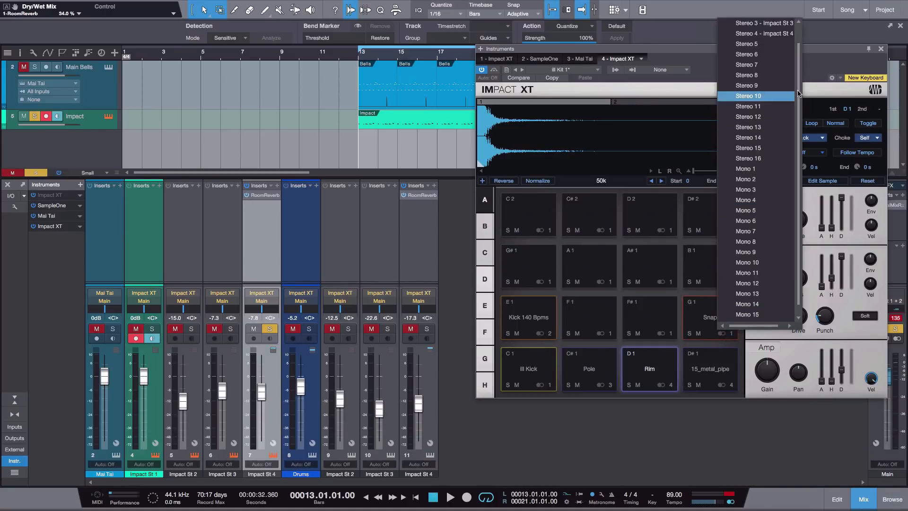
click(787, 36)
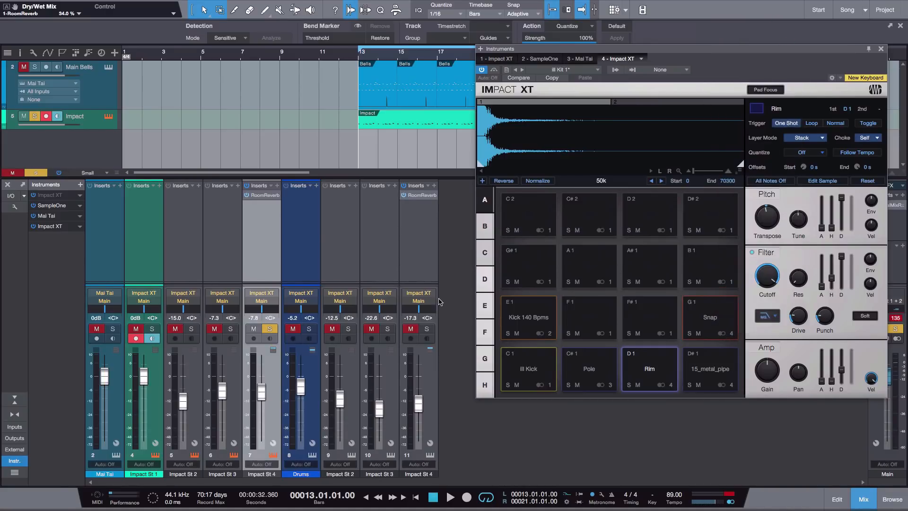
Step: Raise the Impact St 4 channel to -7.5 dB while auditioning it in solo, and unsolo it
key(space)
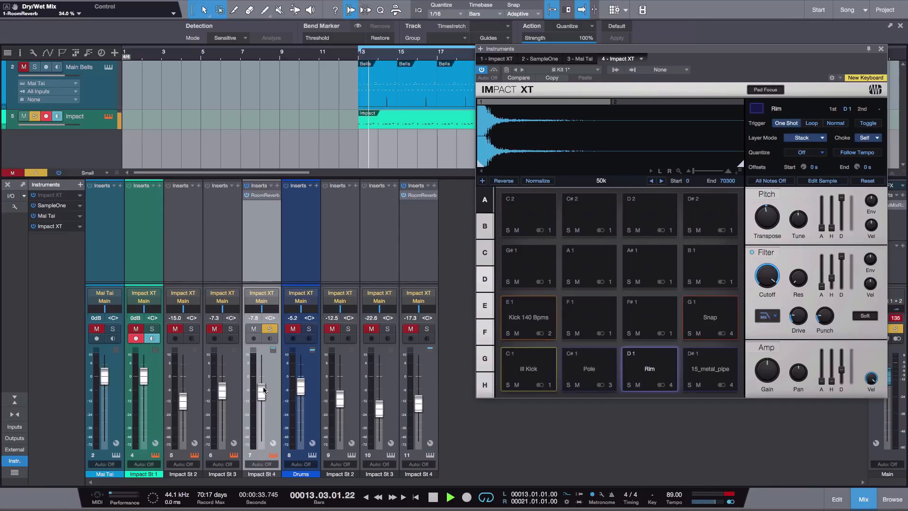
drag(261, 392, 261, 391)
key(space)
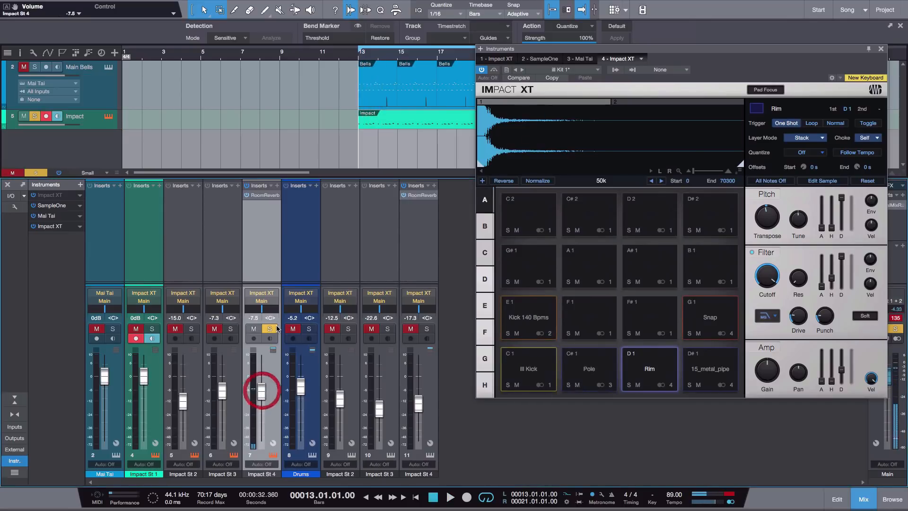
click(270, 330)
Step: Set the Impact St 3 channel to -6.8 dB and Impact St 4 to -4.0 dB during full-mix playback
key(space)
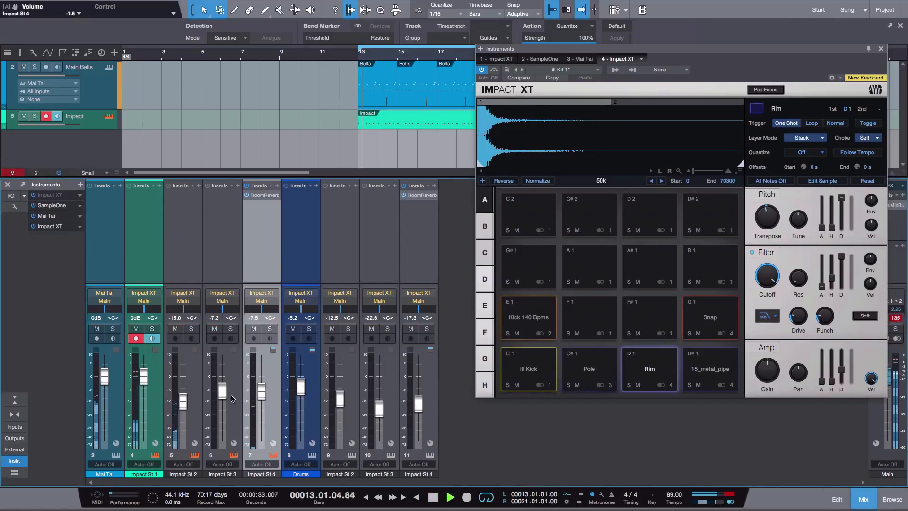
drag(224, 393, 263, 391)
key(space)
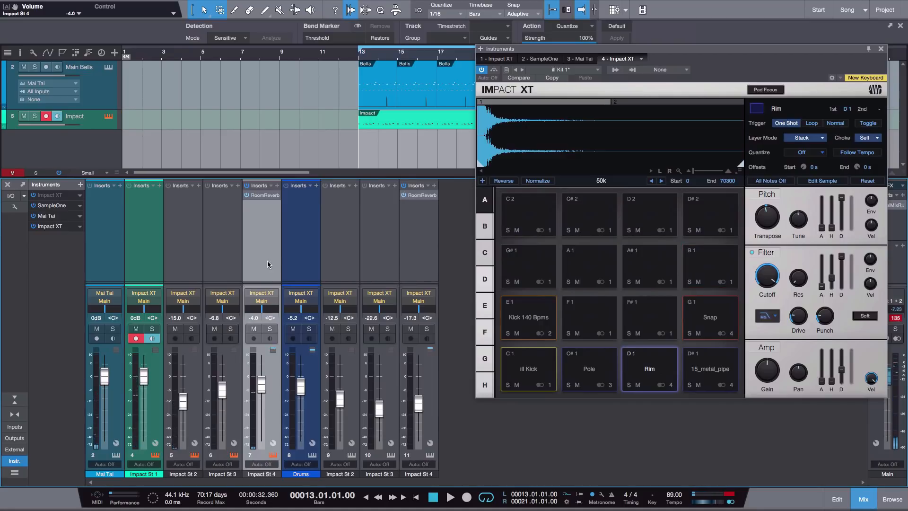
Step: Rename the Impact St 1 mixer channel to Kick
click(152, 250)
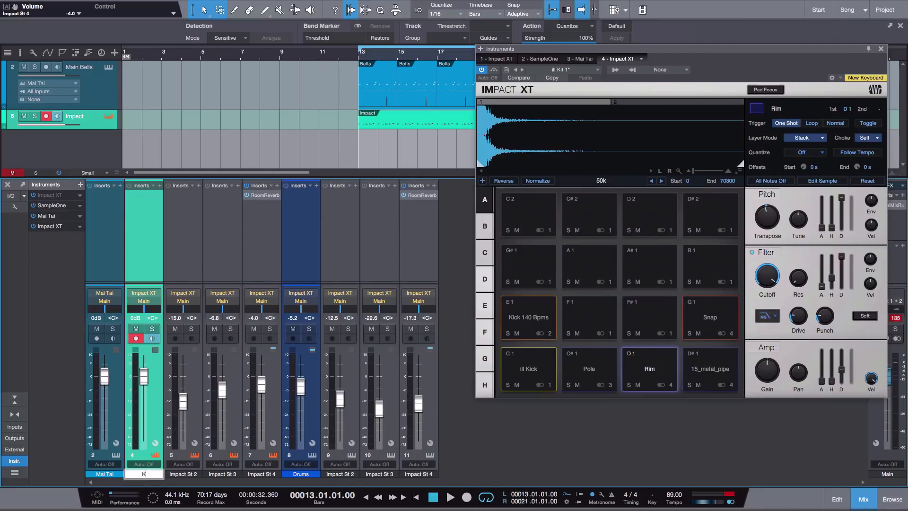
text(Kick)
key(Return)
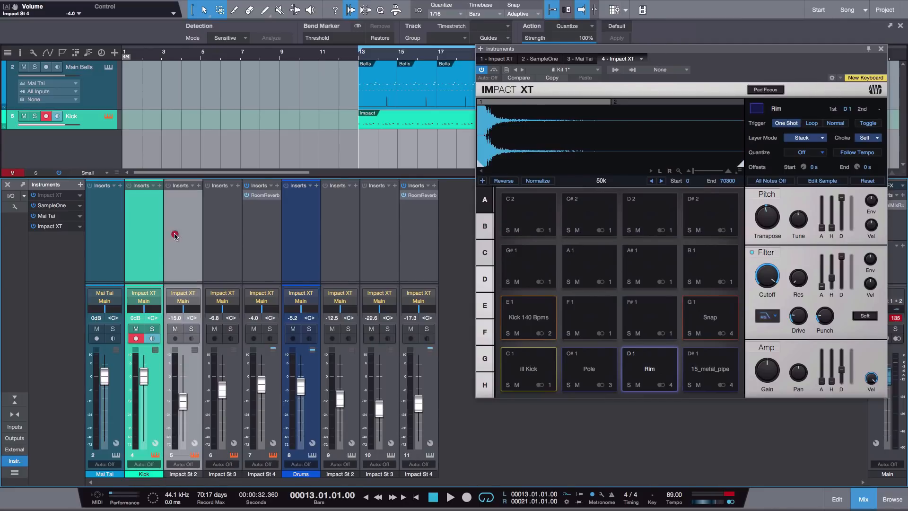
Step: Add a bus for the Kick and adjacent Impact St 2, 3 and 4 channels, and lower it to -3.3 dB during playback
right_click(272, 243)
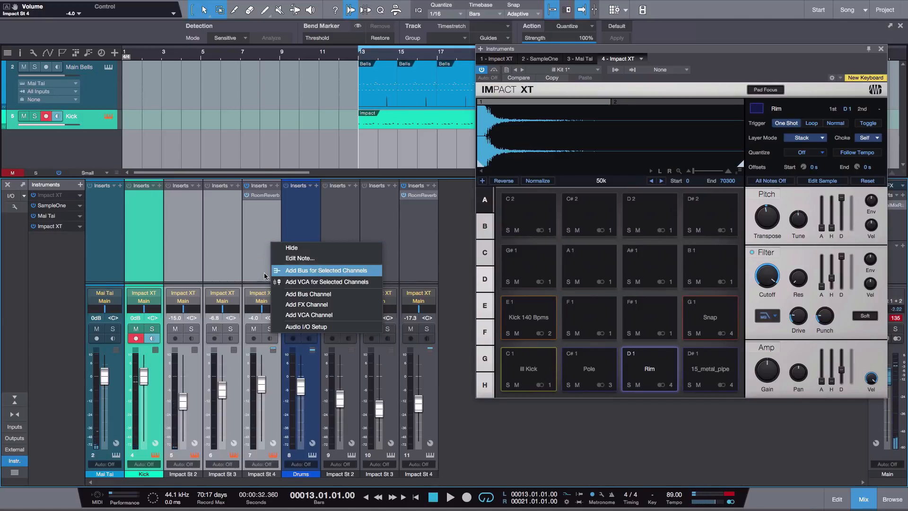
click(309, 271)
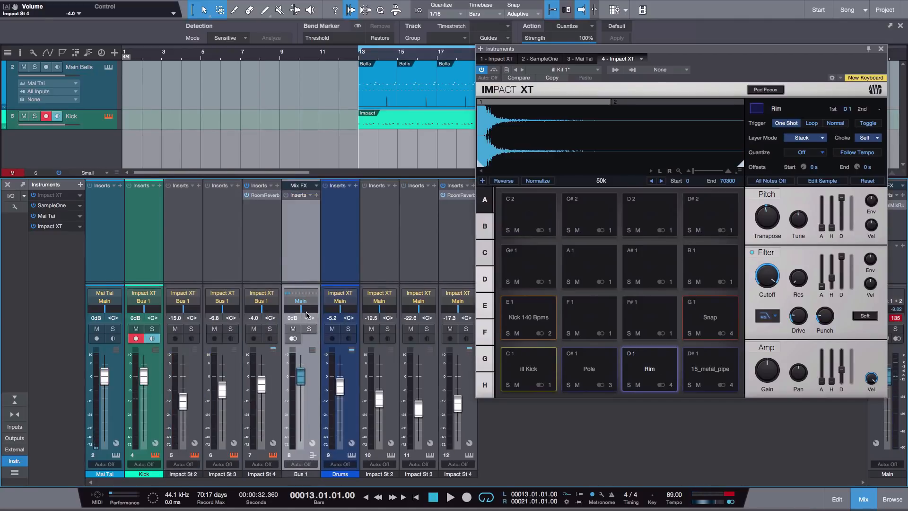
key(space)
drag(301, 376, 301, 389)
key(space)
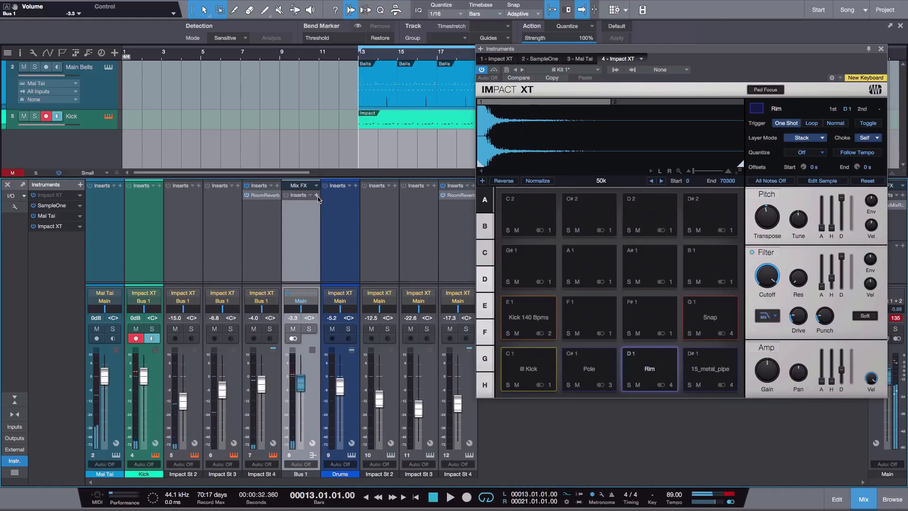
Step: Search the effects for "Sat" and insert the Saturation Knob on Bus 1
click(317, 196)
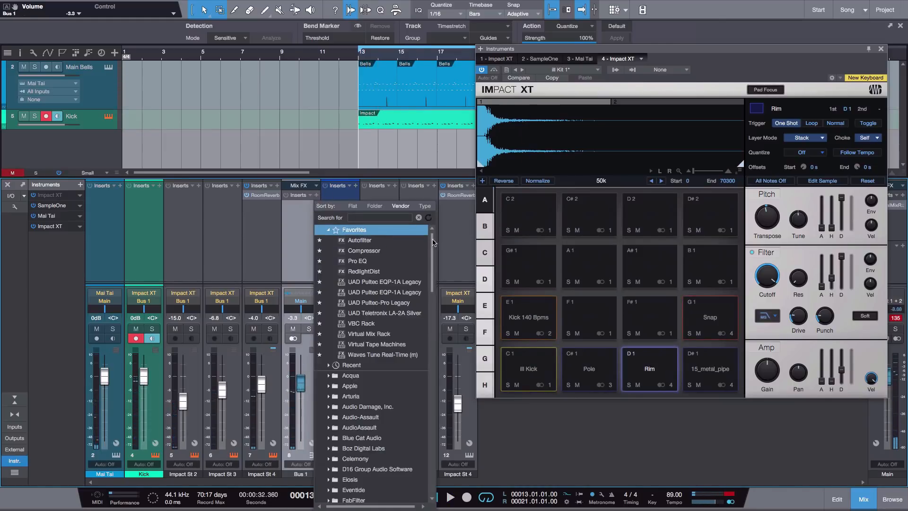
click(400, 218)
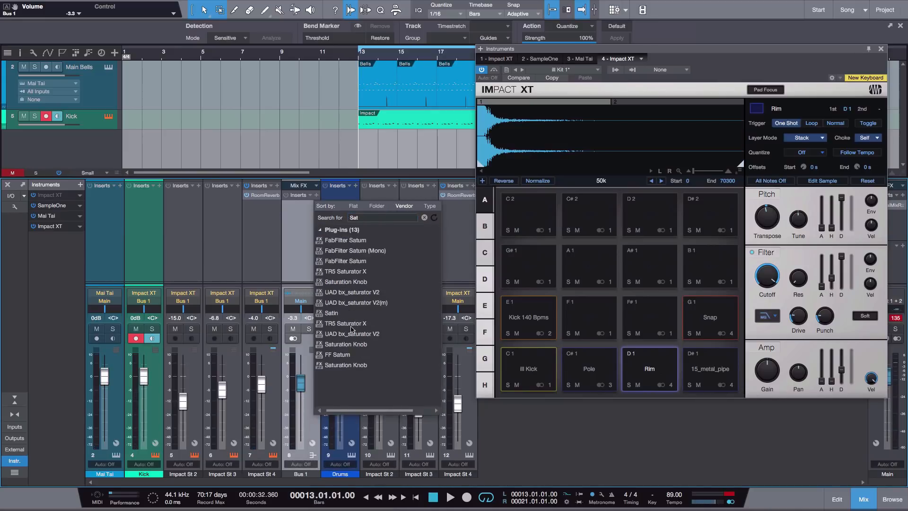
click(352, 364)
click(352, 367)
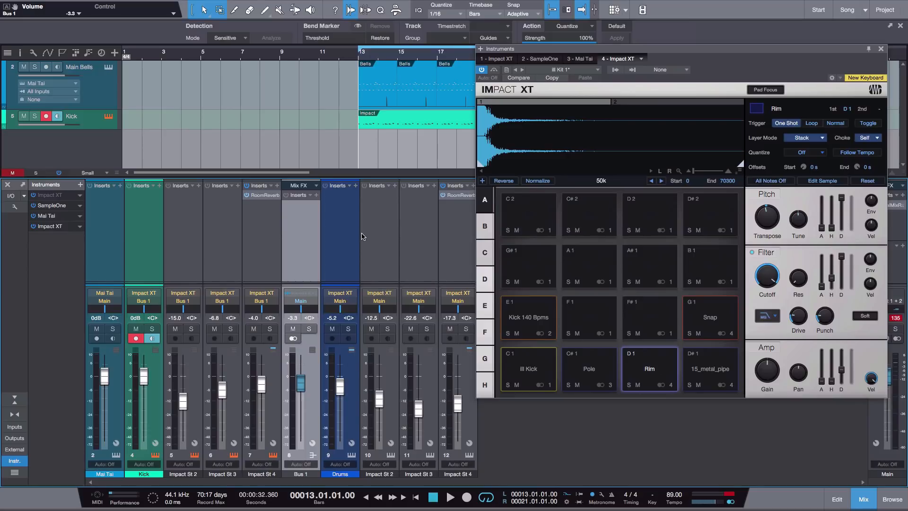
Step: During playback, set Bus 1's saturation to 1.0 and raise the Impact St 2 channel to -12.6 dB
key(space)
mouse_move(406, 243)
mouse_down()
mouse_move(409, 218)
mouse_move(407, 235)
mouse_up()
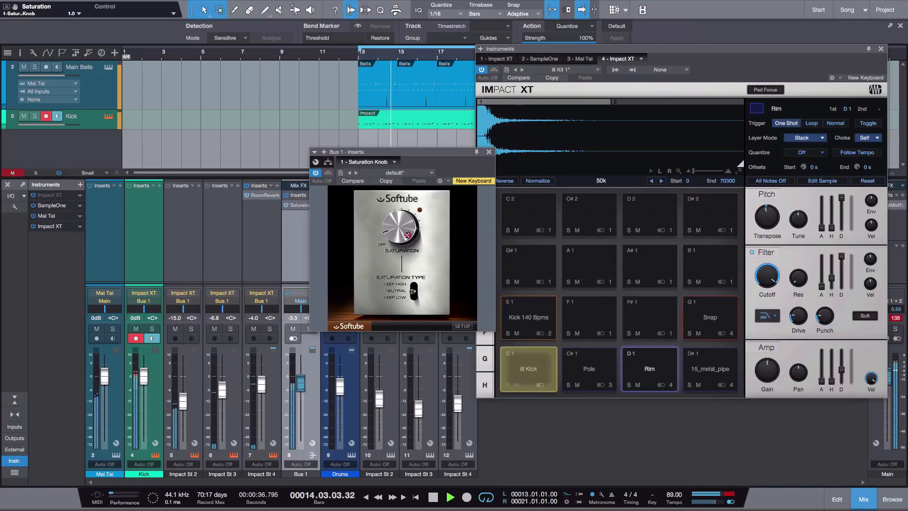
click(489, 152)
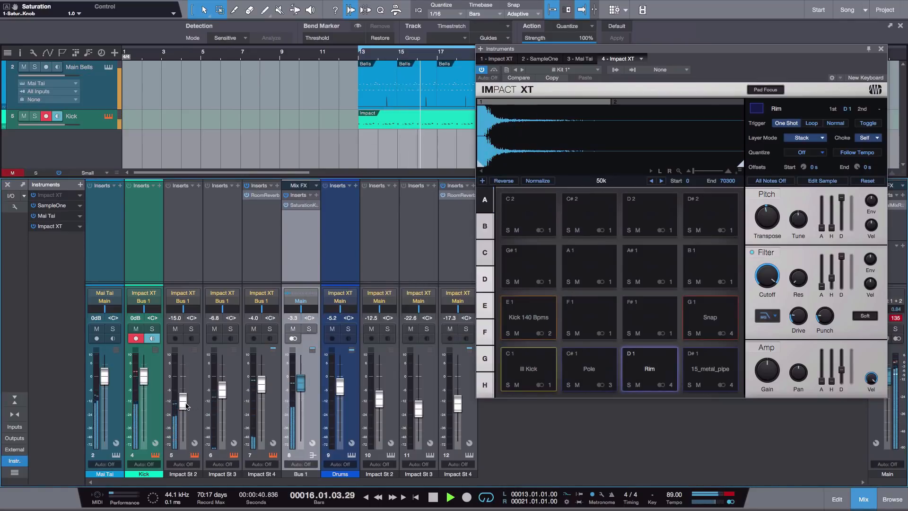
drag(184, 409, 184, 406)
key(space)
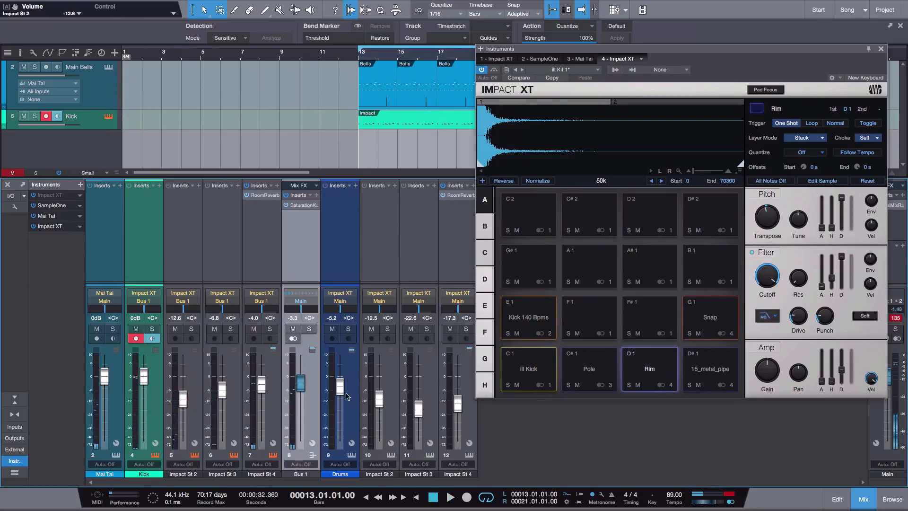
Step: Insert a Compressor on Bus 1 and solo the bus for playback
click(317, 195)
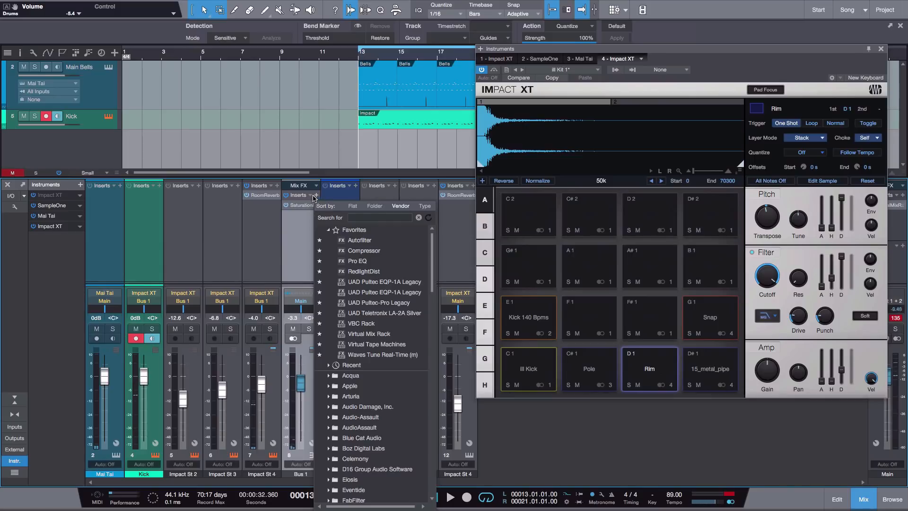
click(371, 252)
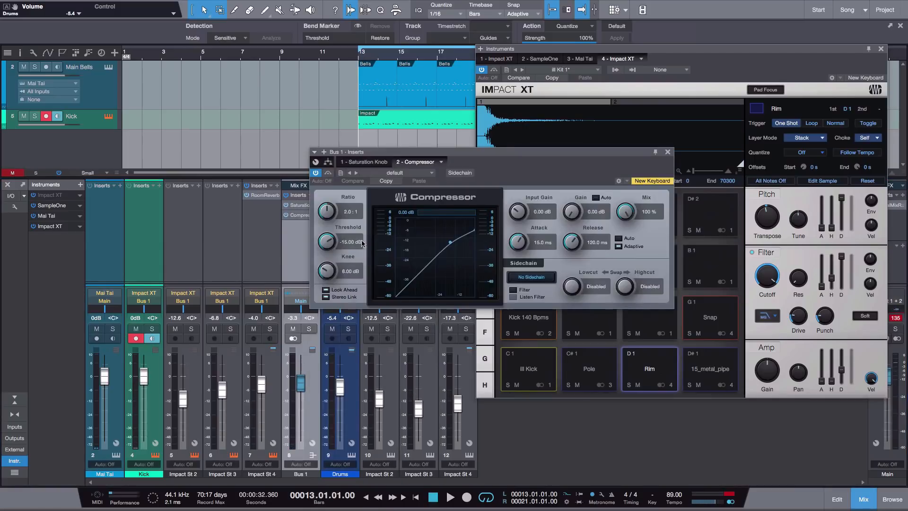
drag(540, 158, 576, 170)
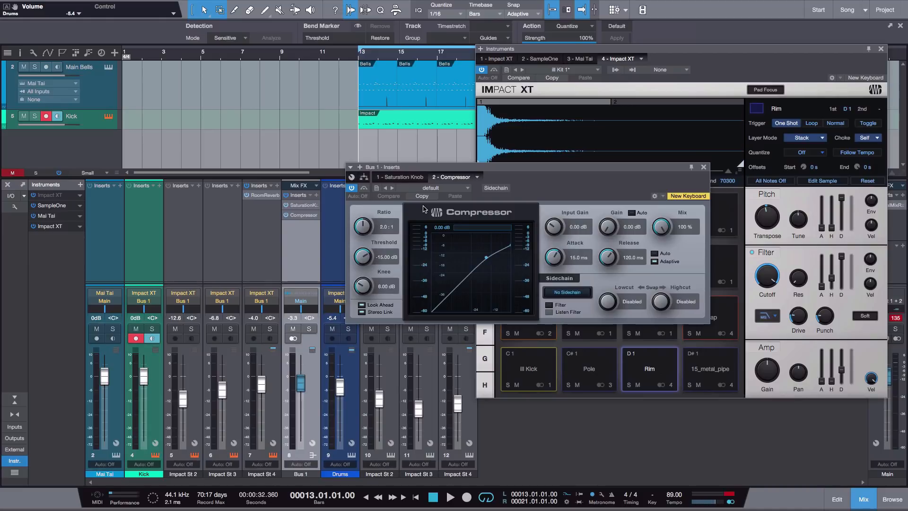
click(309, 329)
key(space)
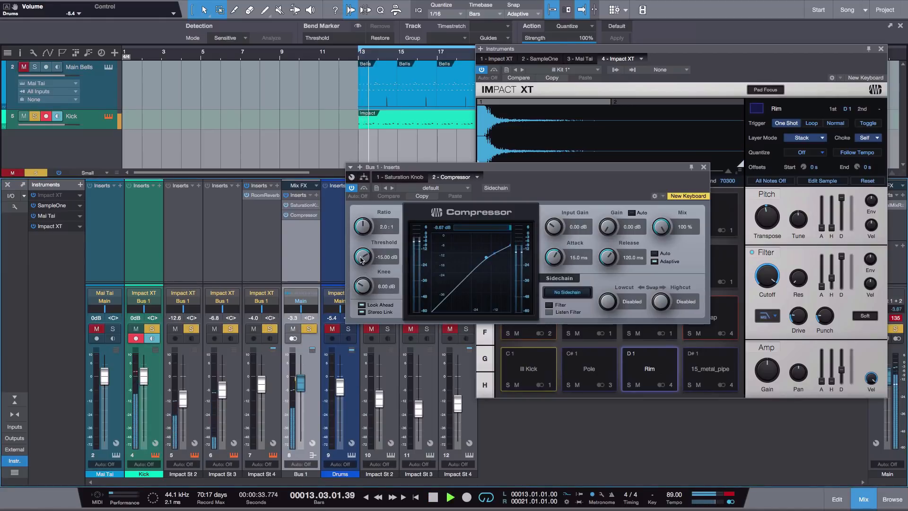
Step: Set the compressor's threshold to -11.16 dB, ratio to 4.3:1, attack to 35.8 ms and release to 4.40 ms
drag(362, 259, 367, 215)
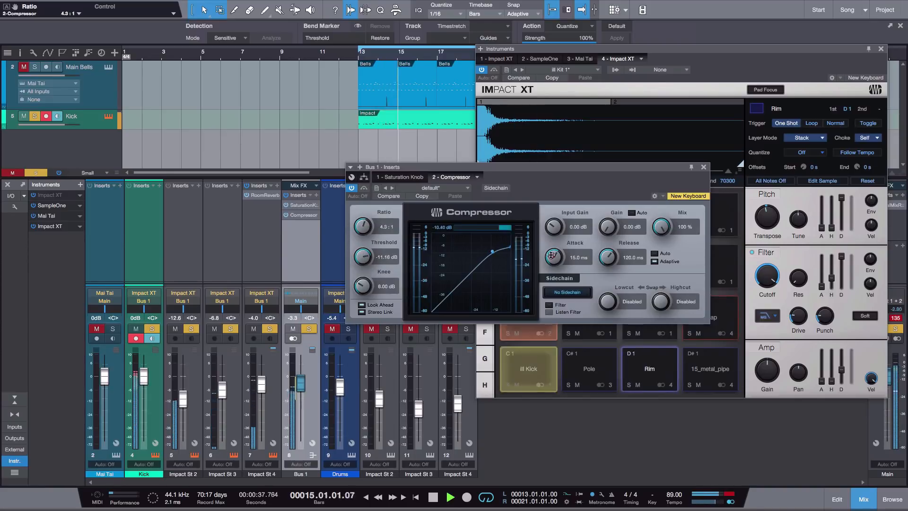
drag(551, 255, 553, 247)
drag(607, 257, 612, 303)
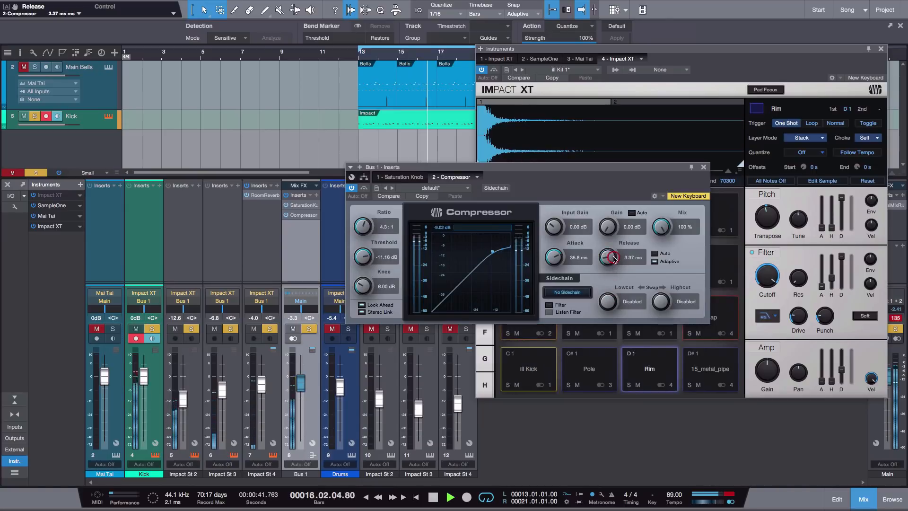
drag(614, 258, 616, 226)
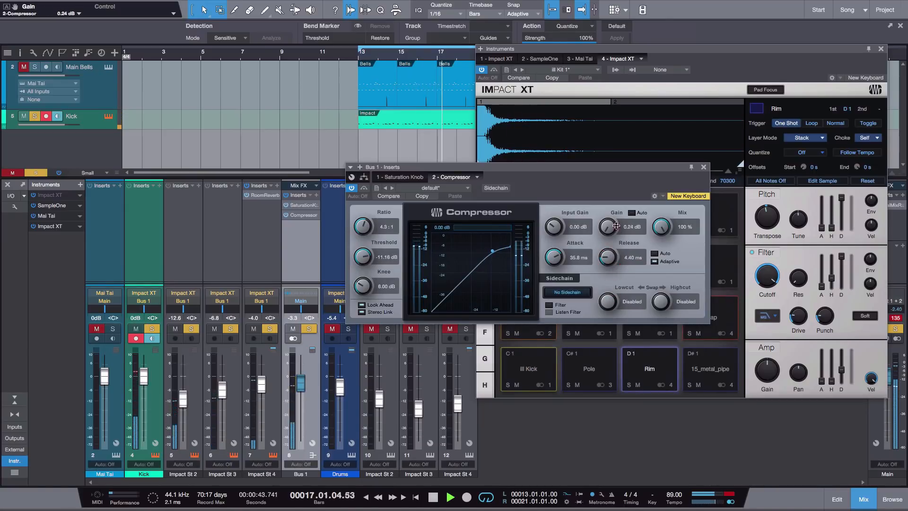
Step: Set the compressor's gain to 4.32 dB and its ratio to 5.1:1 during playback
scroll(616, 226, up, 12)
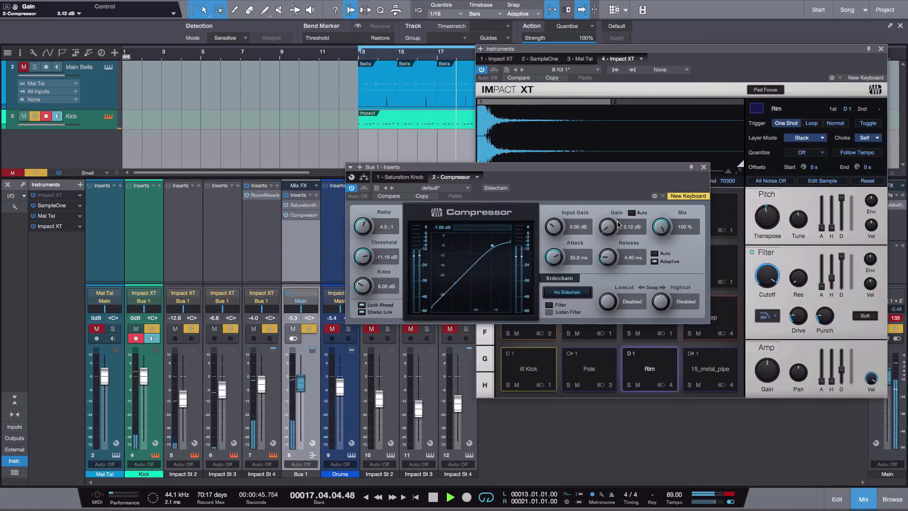
drag(615, 227, 614, 227)
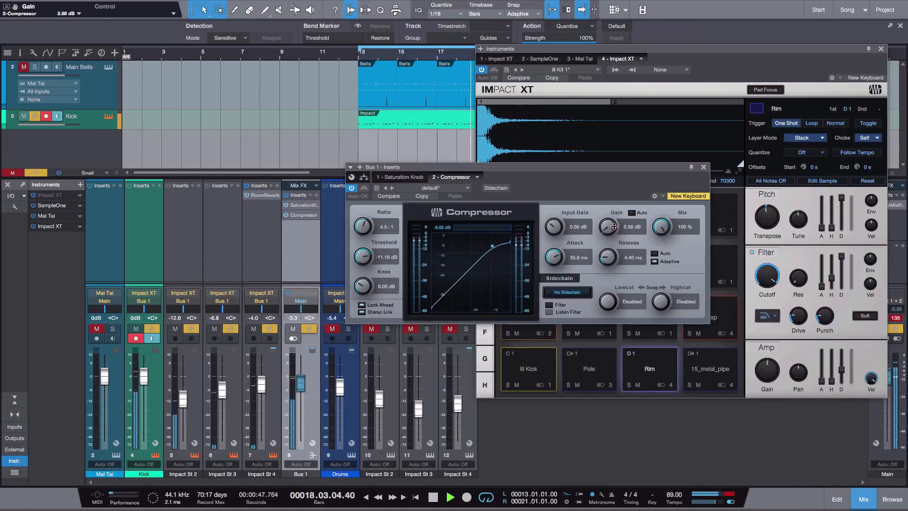
scroll(615, 226, up, 8)
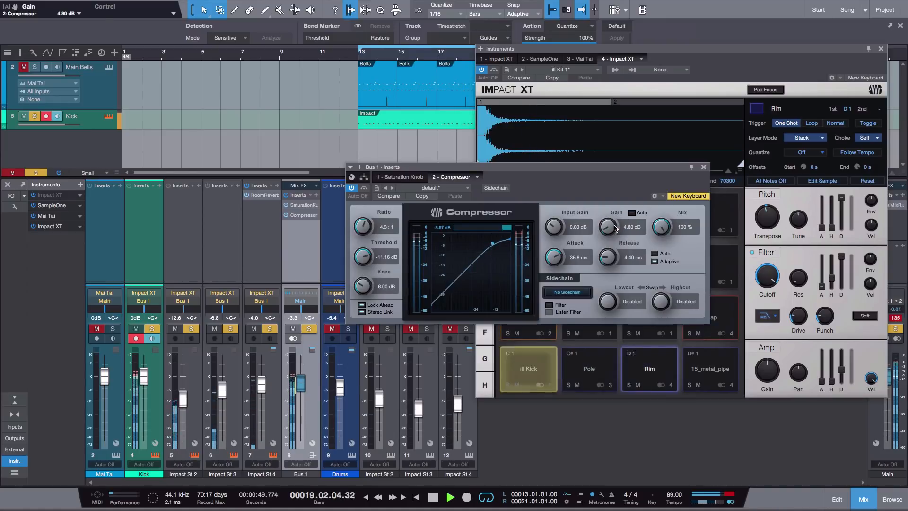
scroll(614, 227, down, 2)
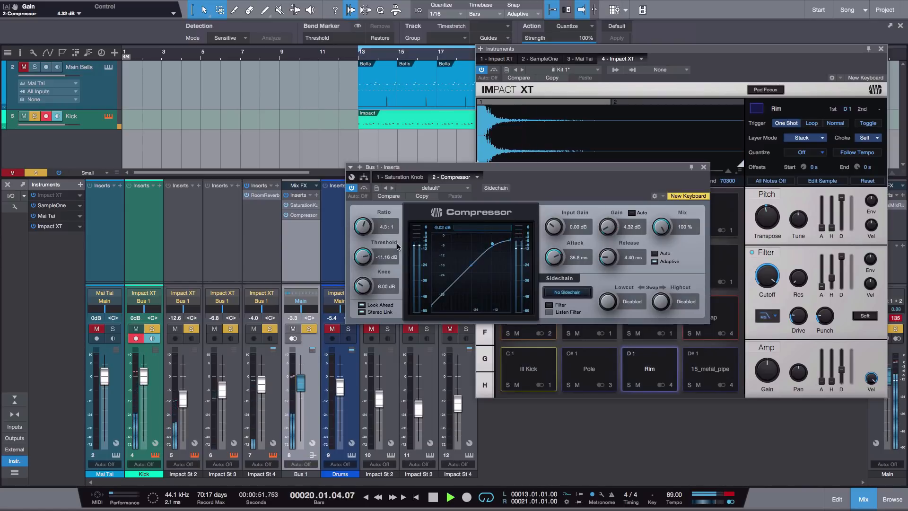
drag(361, 227, 361, 220)
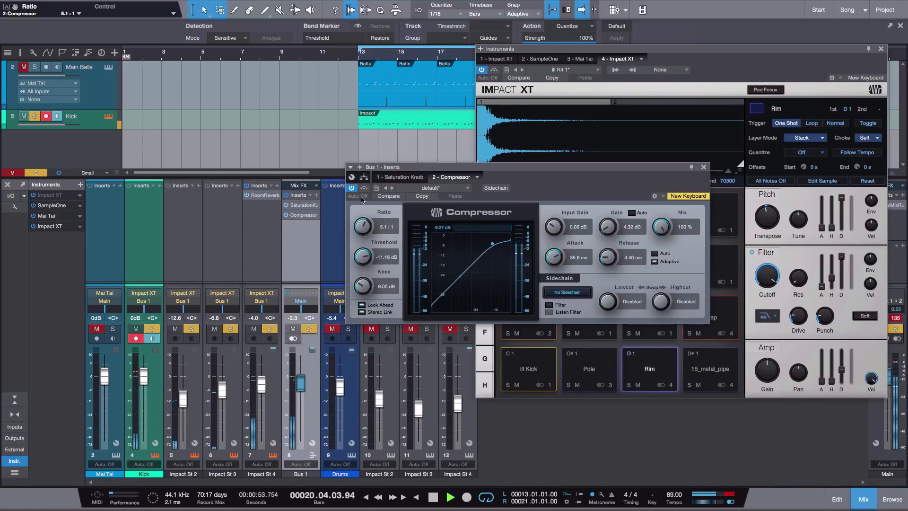
Step: Bypass and re-enable the compressor during playback to compare the drum bus with and without it, and stop playback
click(352, 188)
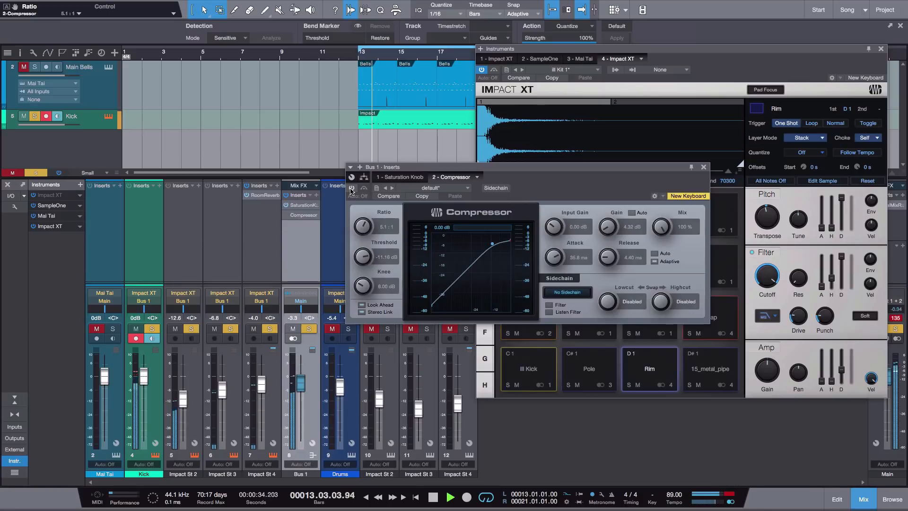
click(352, 188)
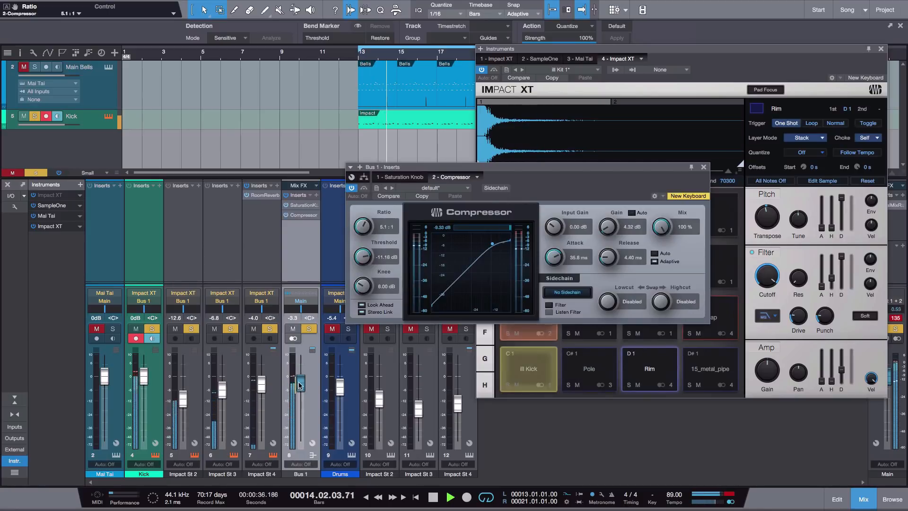
key(space)
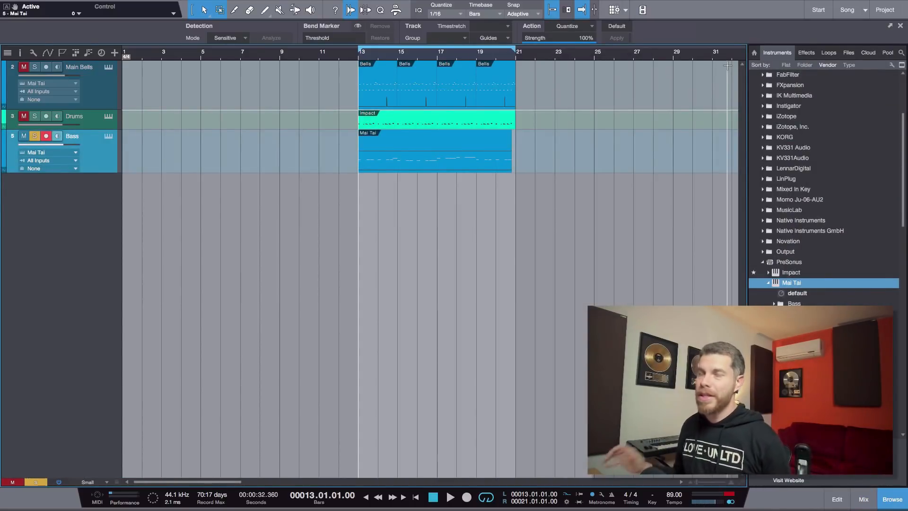
Step: Open the Bass track's Mai Tai instrument and switch its voice mode to Poly and back to Mono
click(108, 137)
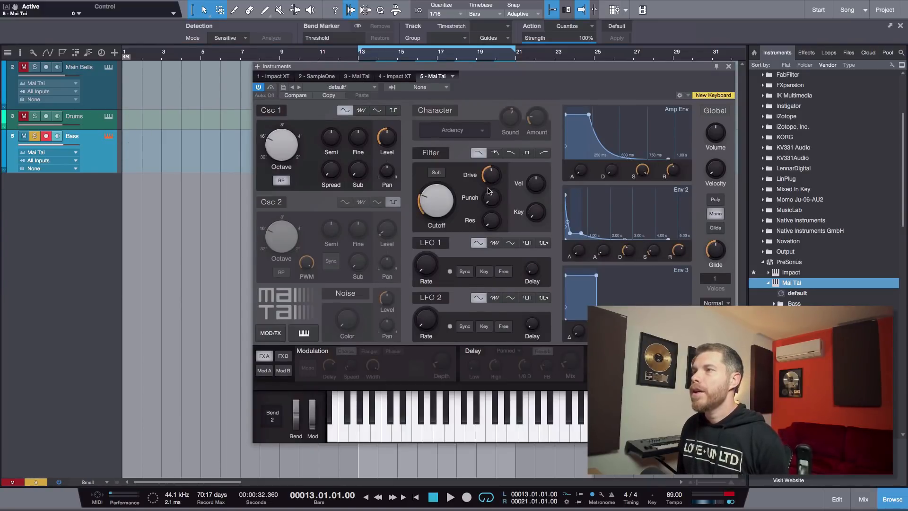
click(717, 200)
click(715, 213)
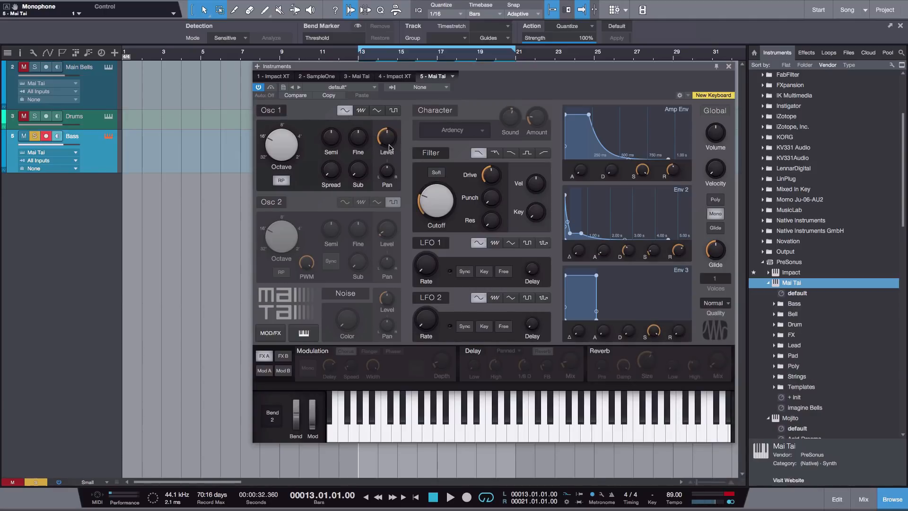
Step: Adjust Mai Tai's filter cutoff and drive during playback, bringing the cutoff to about 159 Hz
mouse_move(389, 148)
key(space)
mouse_move(446, 202)
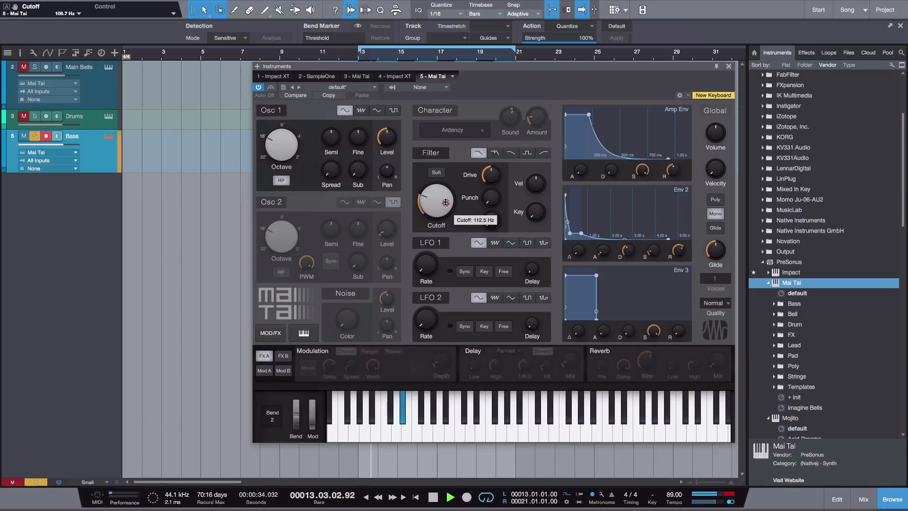
drag(446, 202, 464, 167)
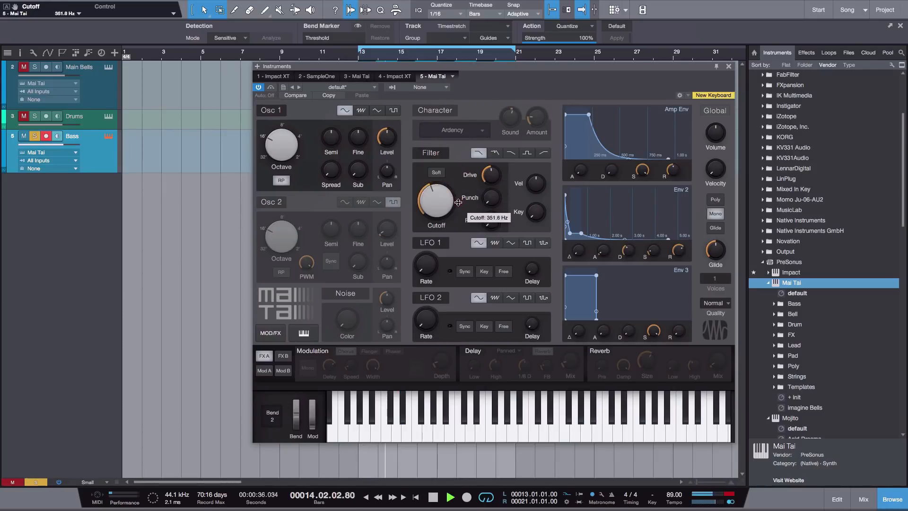
drag(458, 203, 452, 213)
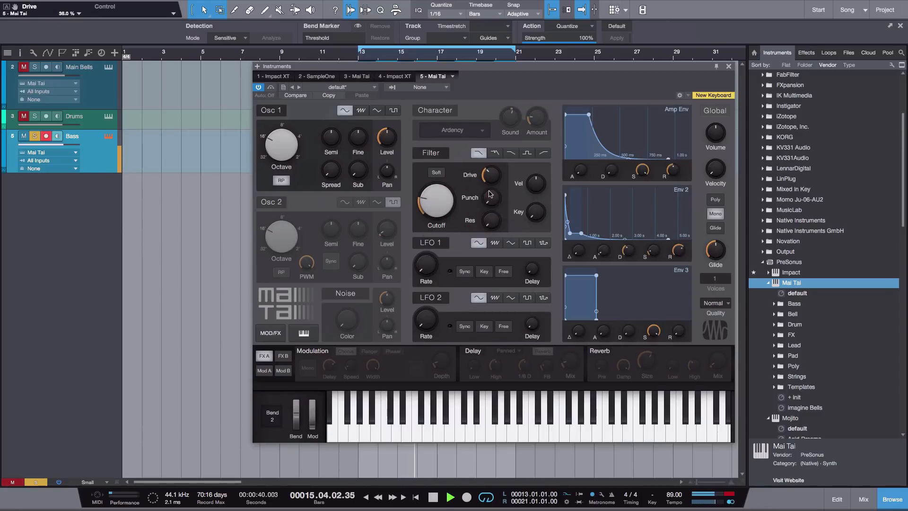
drag(491, 178, 493, 175)
drag(448, 196, 454, 183)
key(space)
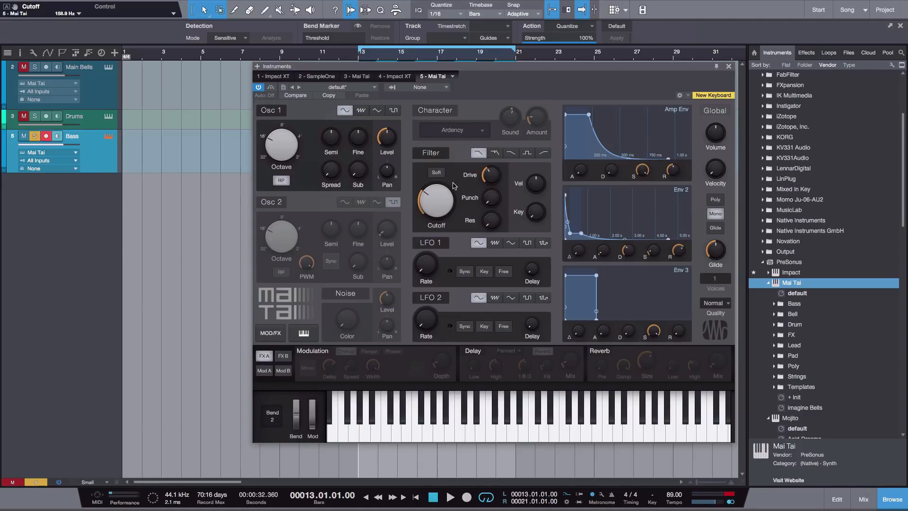
drag(437, 210, 439, 205)
Step: Activate Osc 2 with a sawtooth wave at a level of -34.0 dB and set the filter cutoff to 124.7 Hz during playback
click(282, 205)
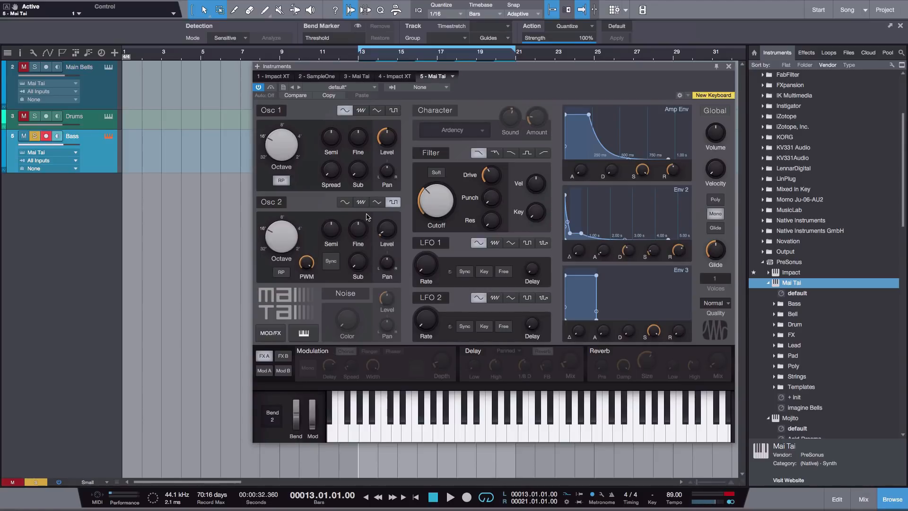
key(space)
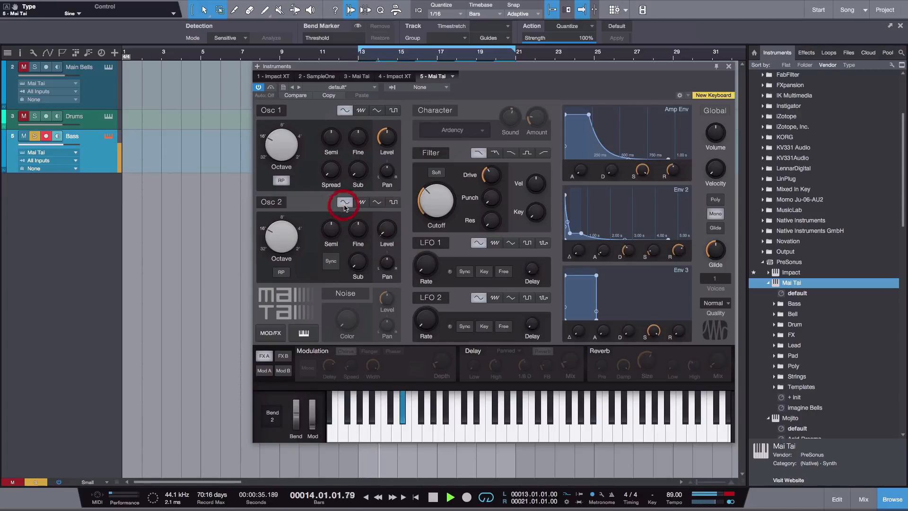
click(361, 202)
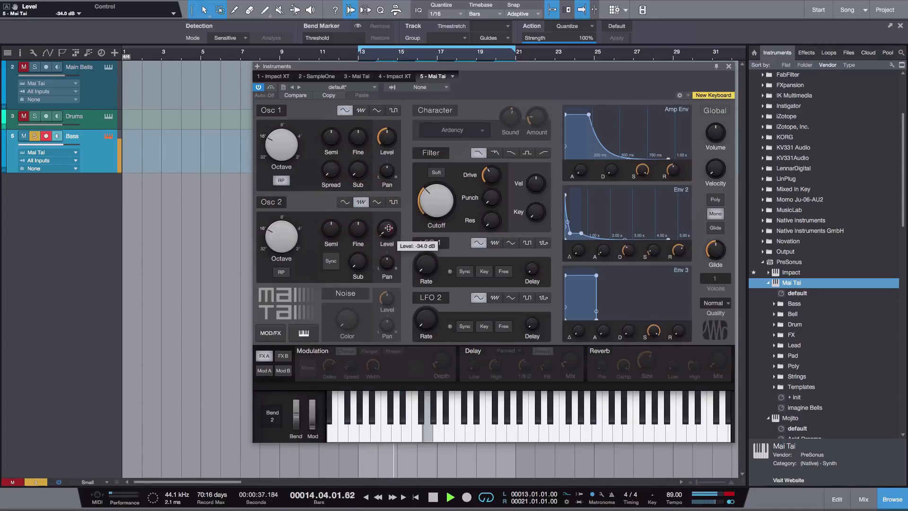
drag(436, 201, 440, 205)
key(space)
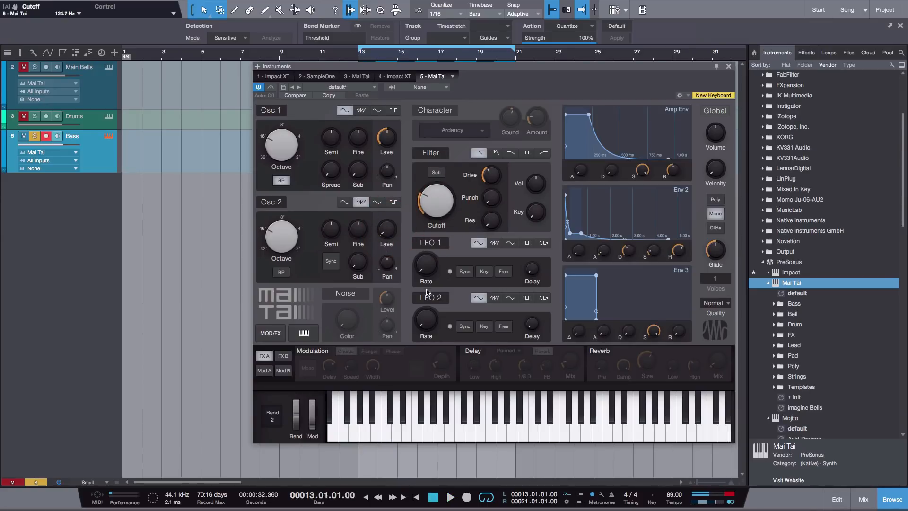
Step: Enable the Chorus modulation effect and set its depth to 30 % during playback
click(346, 352)
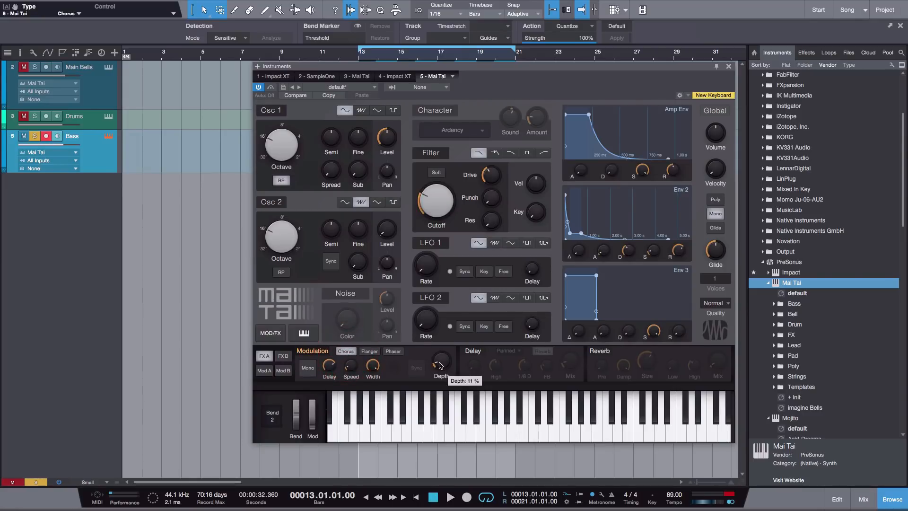
key(space)
mouse_move(439, 365)
mouse_down()
mouse_move(456, 323)
mouse_move(446, 367)
mouse_up()
key(space)
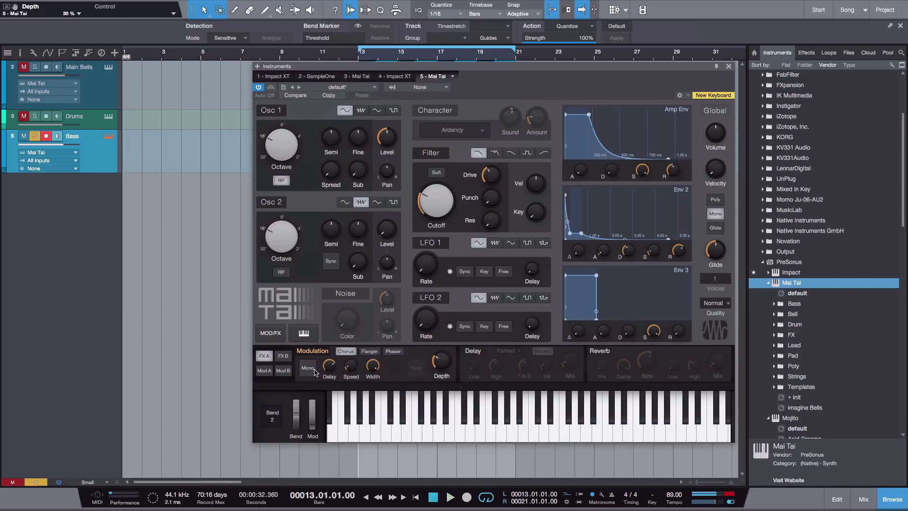
Step: Audition the chorus in mono at 80 % depth during playback and switch mono back off
click(313, 371)
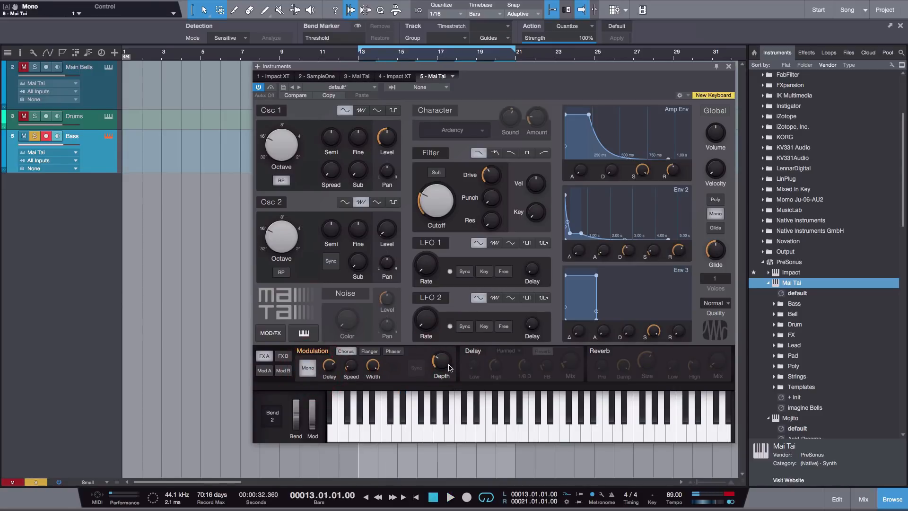
key(space)
drag(449, 369, 454, 325)
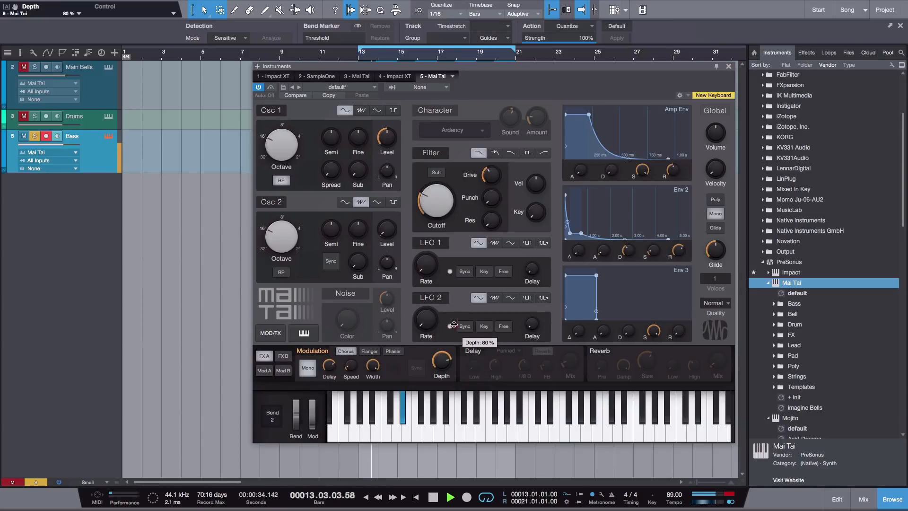
key(space)
click(308, 368)
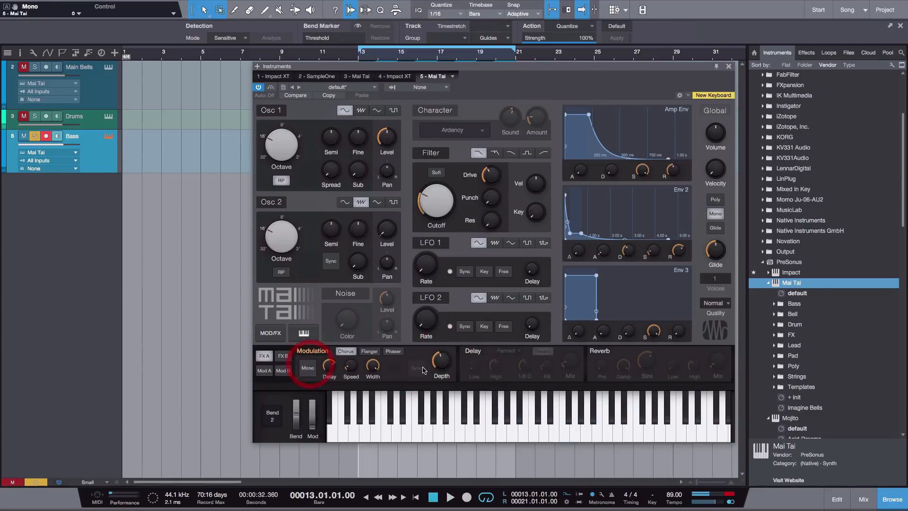
Step: Set the chorus depth to 46 % during playback
key(space)
mouse_move(443, 360)
mouse_down()
mouse_move(443, 352)
mouse_move(444, 364)
mouse_up()
key(space)
Step: Enable Mai Tai's Distortion effect with the Fuzz type and adjust its drive to about 39 % during playback
click(283, 358)
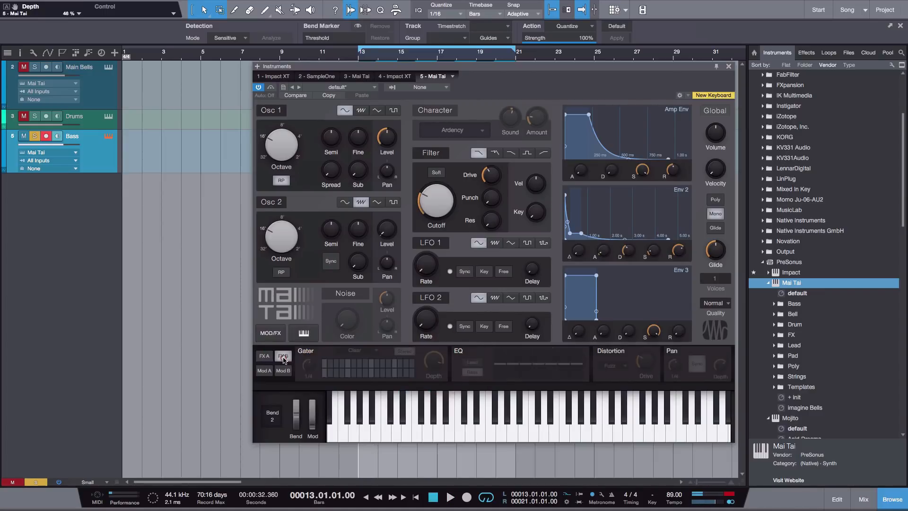
click(617, 356)
key(space)
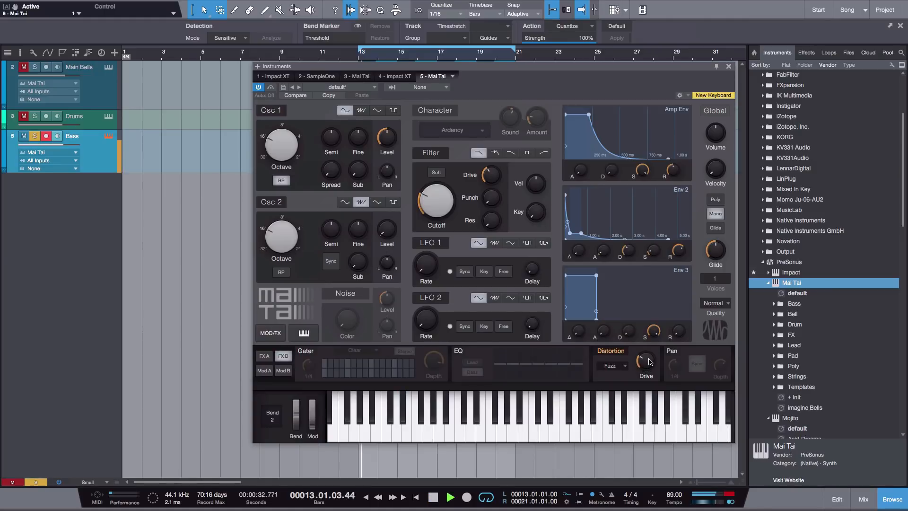
mouse_move(649, 367)
mouse_down()
mouse_move(650, 354)
mouse_move(643, 366)
mouse_up()
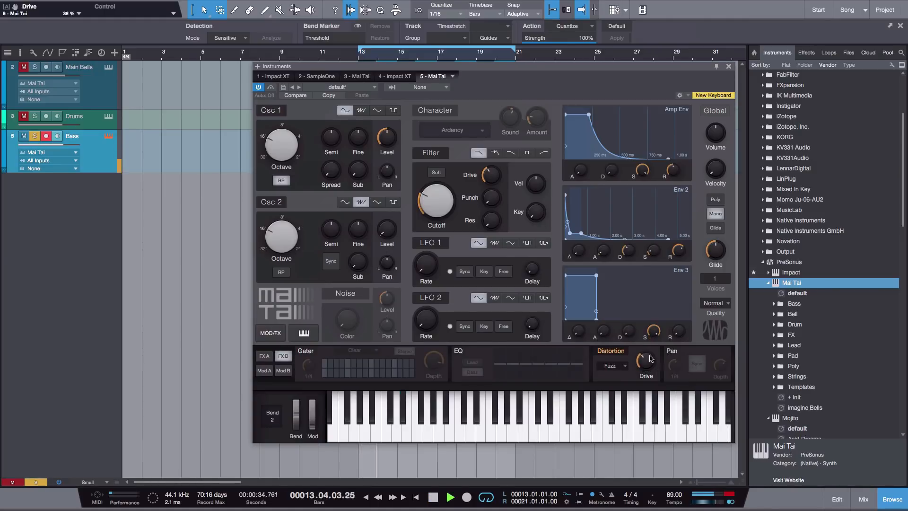
Step: Change the distortion type to Soft Tube and set its drive to 24 %, checking it in playback
click(614, 365)
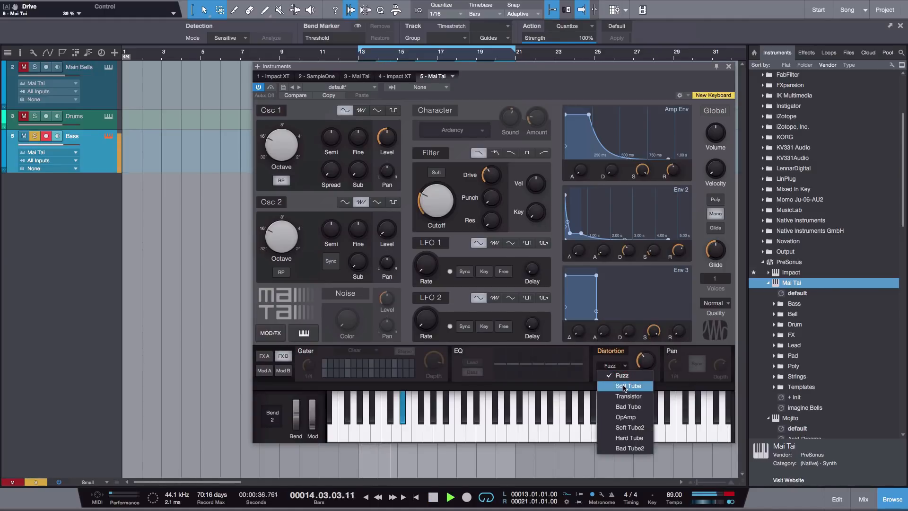
click(619, 380)
drag(652, 364, 652, 372)
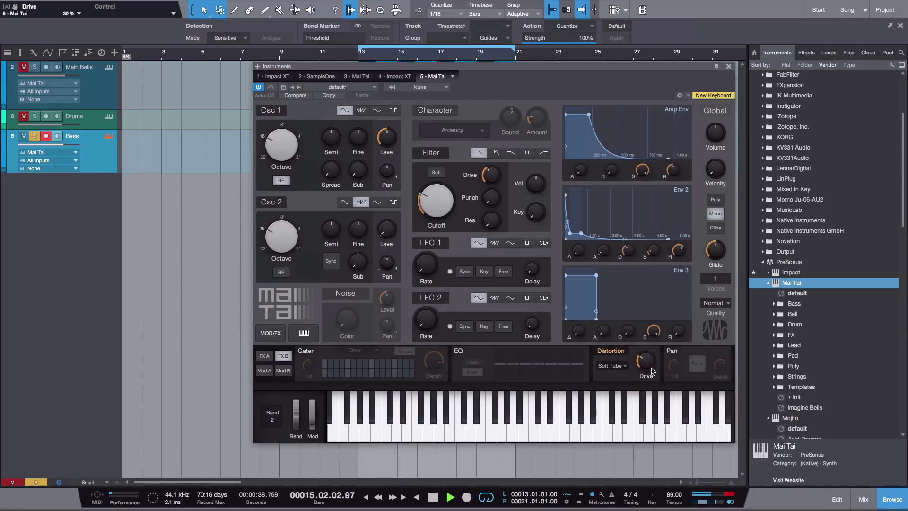
key(space)
scroll(651, 365, down, 8)
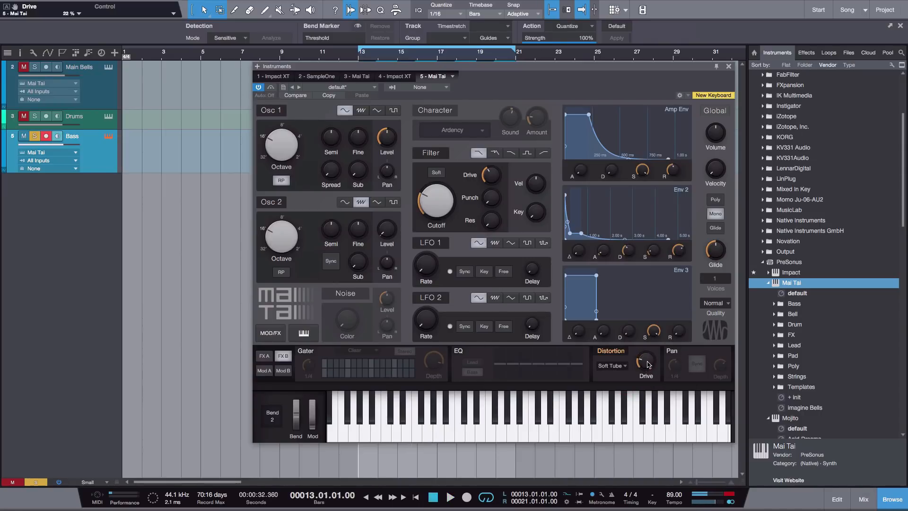
key(space)
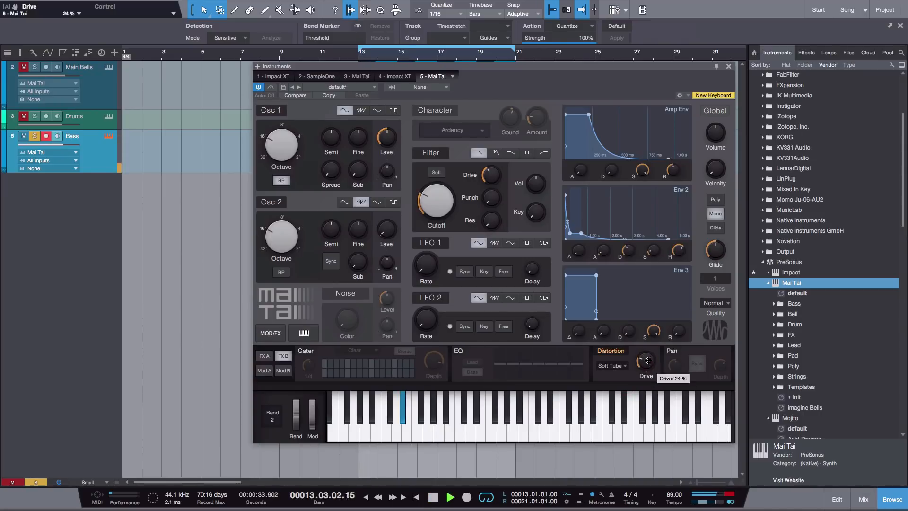
Step: Enable Mai Tai's EQ and lower its fourth and fifth bands during playback, the fifth to -5.5 dB
click(458, 350)
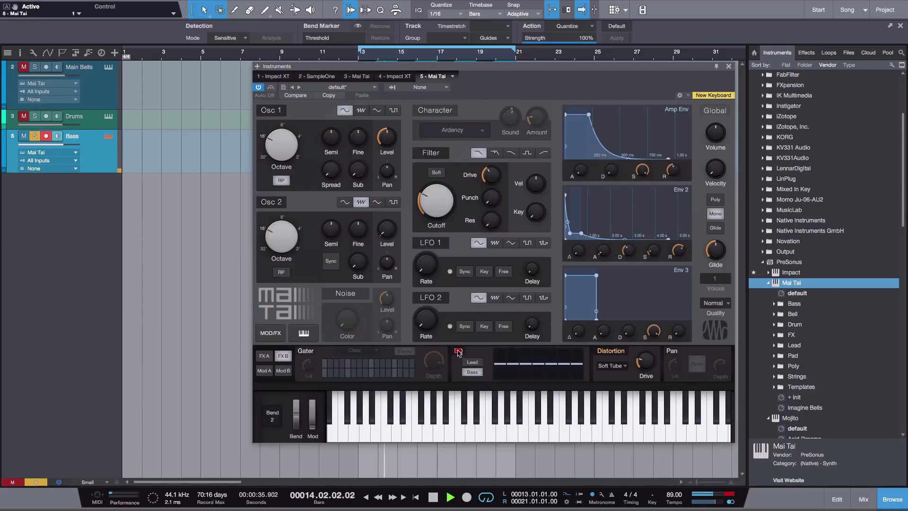
mouse_move(538, 362)
mouse_down()
mouse_move(537, 350)
mouse_move(538, 371)
mouse_move(550, 369)
mouse_up()
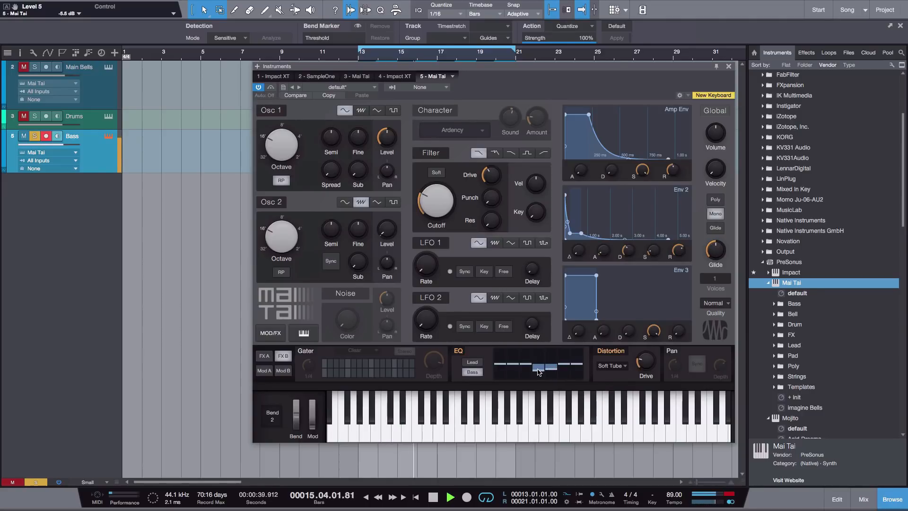
key(space)
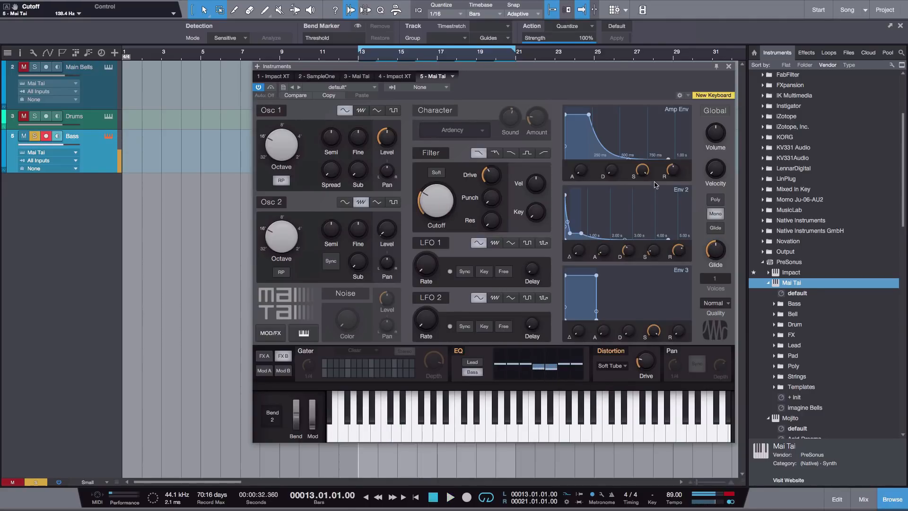
Step: Set the amp envelope's release to 800 ms and the filter cutoff to 116.4 Hz, and close the instrument window
drag(677, 173, 677, 173)
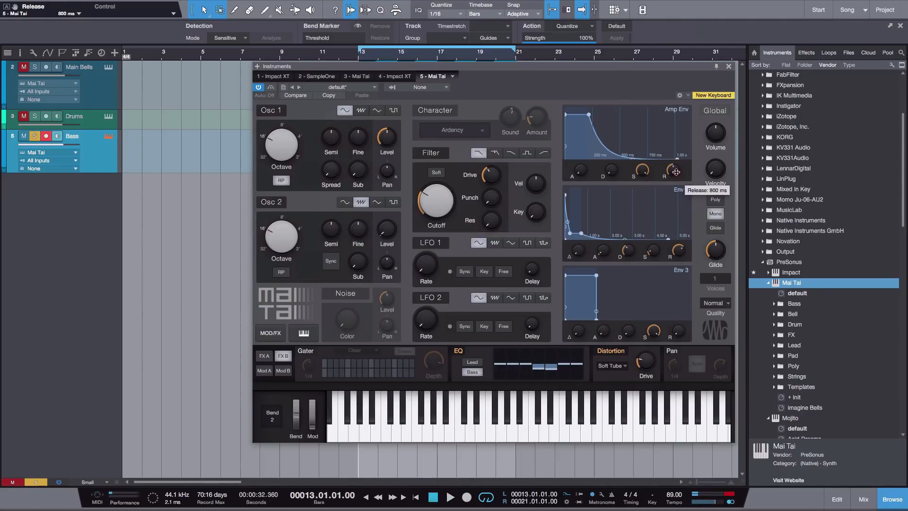
key(space)
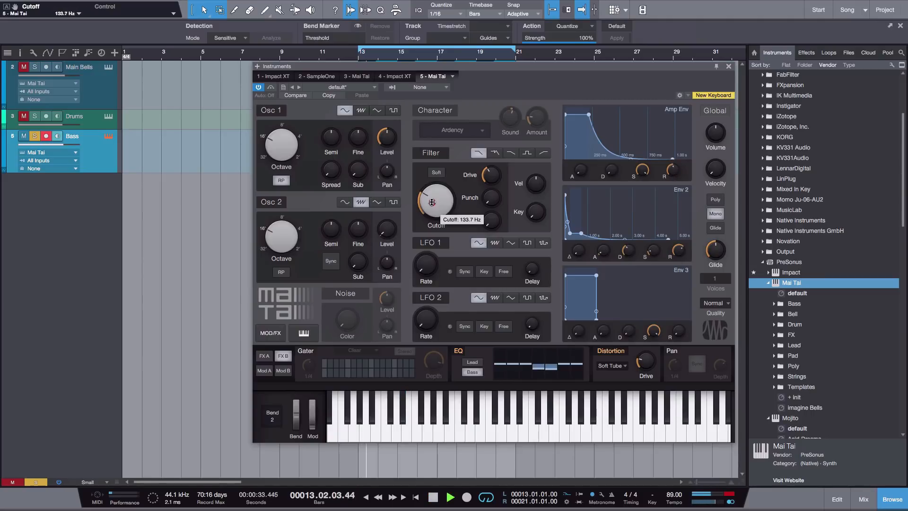
drag(432, 202, 431, 204)
key(space)
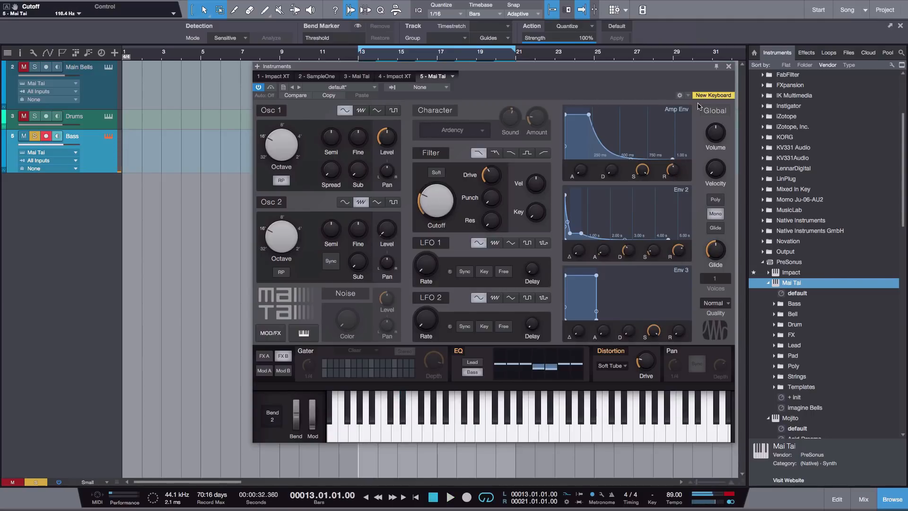
click(729, 68)
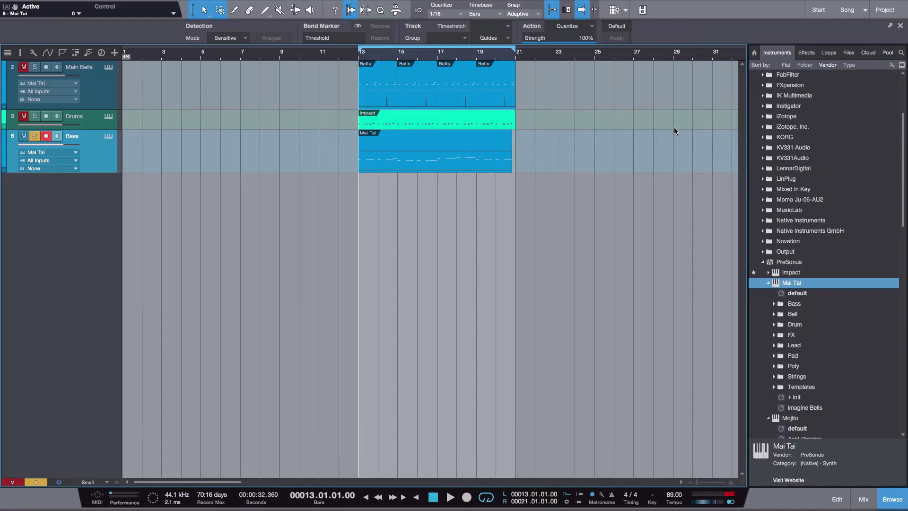
Step: Show the mixer, enlarge the channels' sends area and solo the Drums channel along with the bass
key(F3)
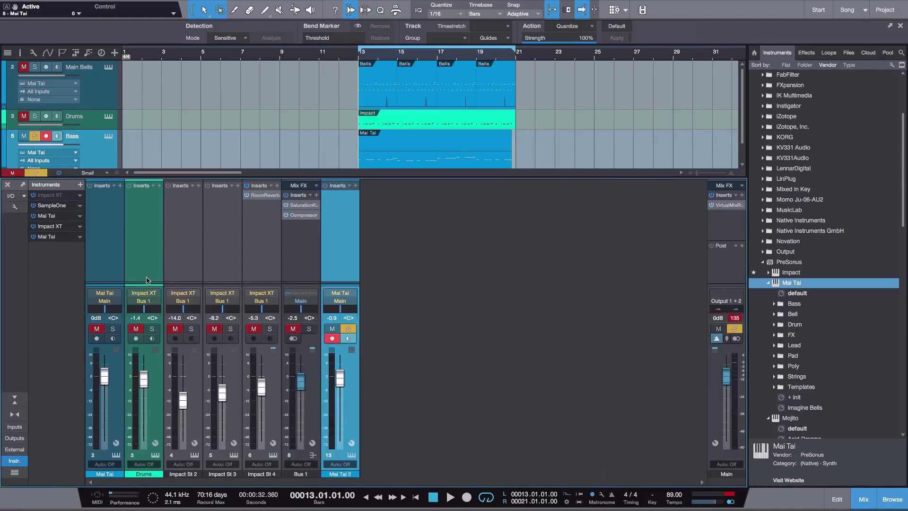
click(150, 222)
drag(150, 280, 152, 237)
click(152, 328)
click(135, 337)
Step: Lower the Drums channel's volume to -5.9 dB during playback
key(space)
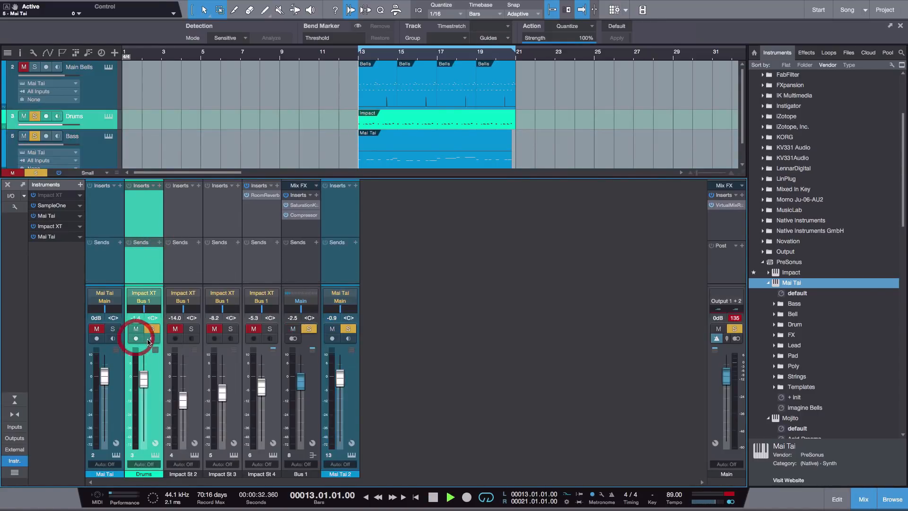
drag(143, 374, 143, 387)
key(space)
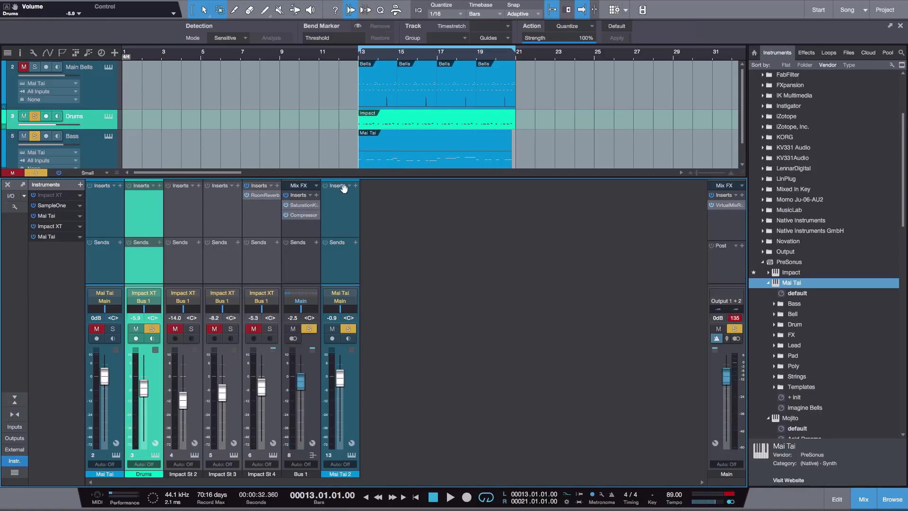
Step: Rename the Mai Tai 2 channel to Bass and insert a Compressor on it
double_click(338, 474)
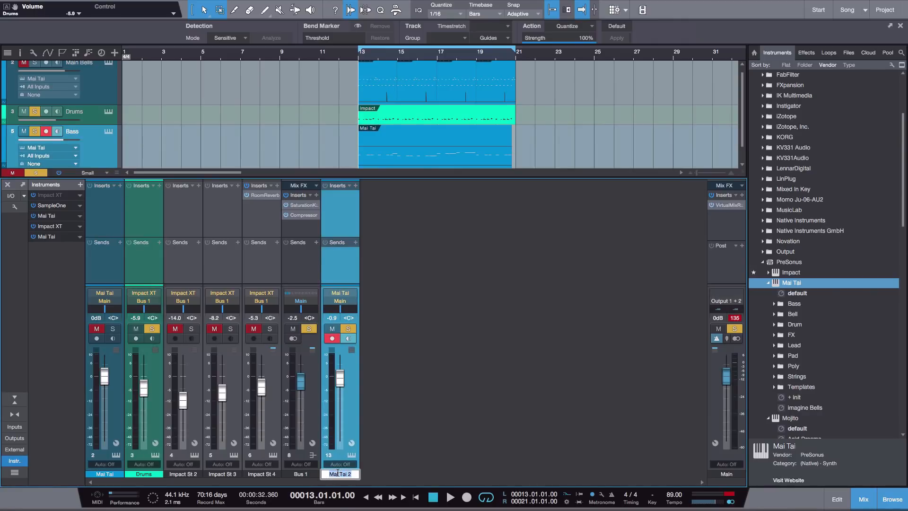
text(Bass)
key(Return)
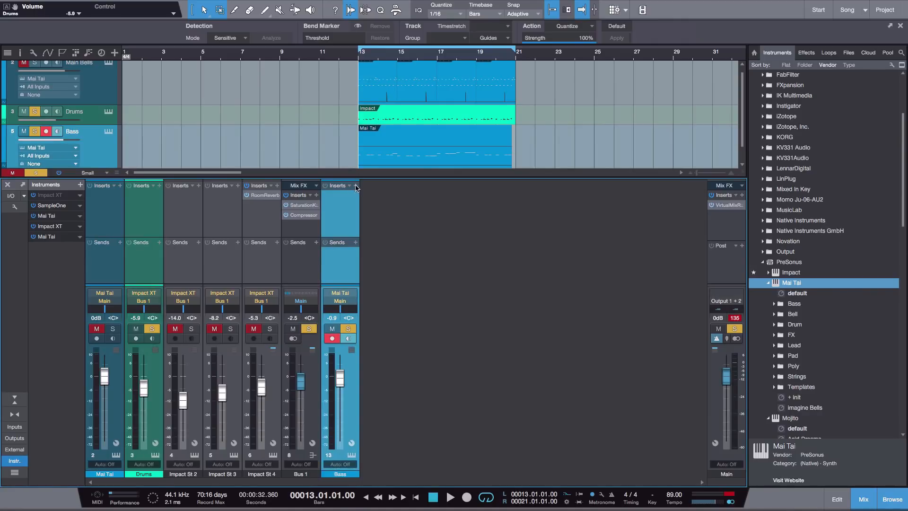
click(356, 188)
click(402, 245)
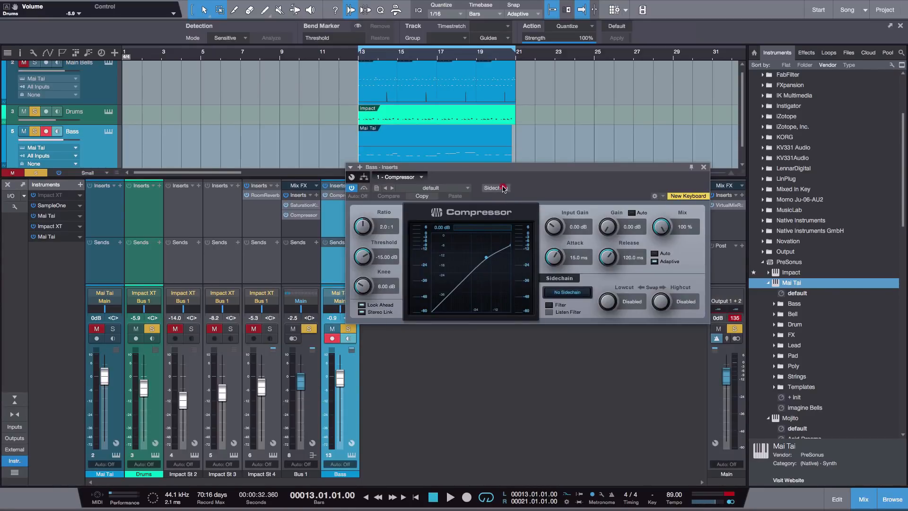
Step: Enable the Bass Compressor's sidechain, close its window and add a send from the Drums channel to that sidechain
click(504, 188)
click(704, 168)
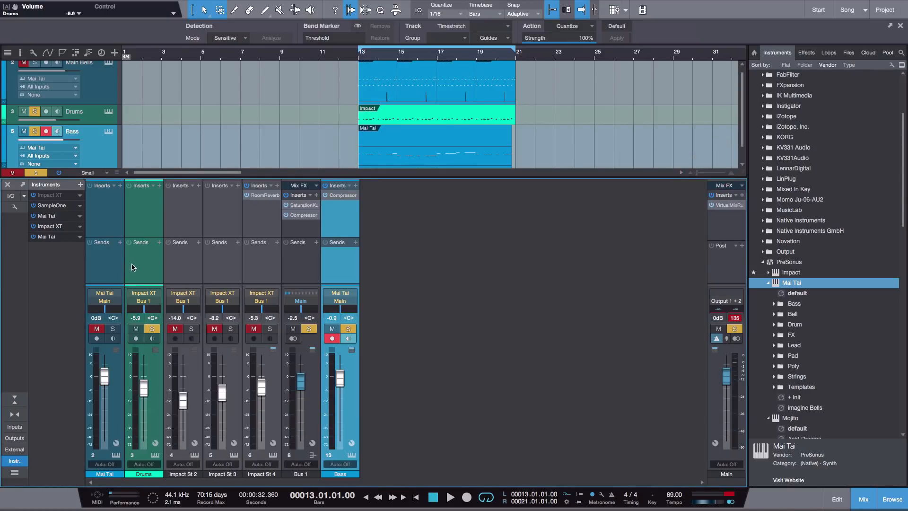
click(158, 242)
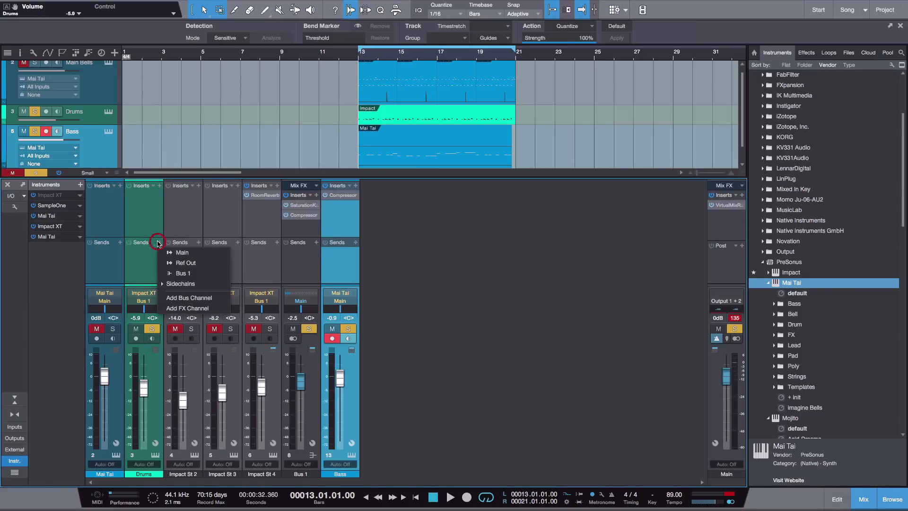
click(166, 284)
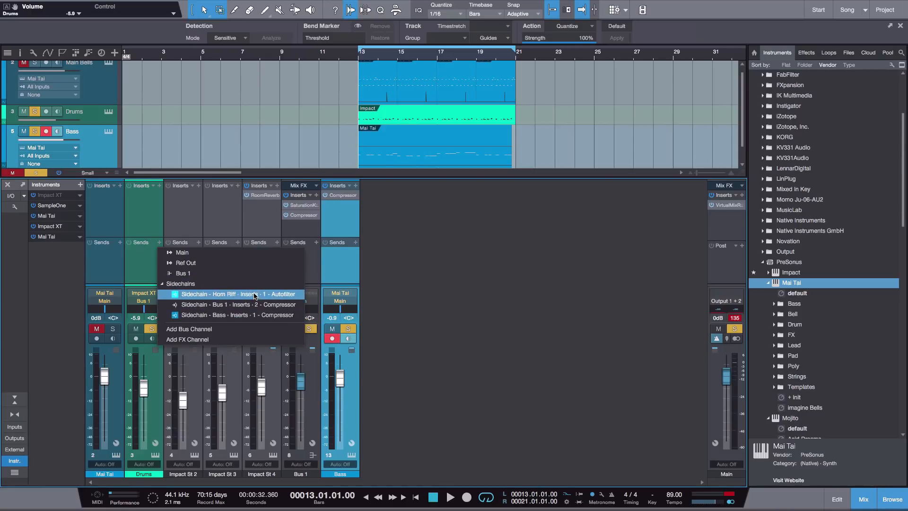
click(221, 315)
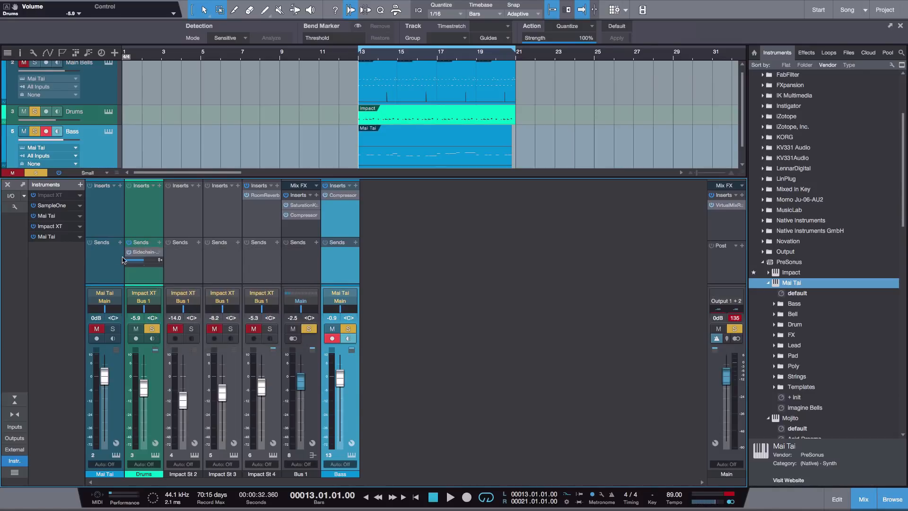
Step: Adjust the Bass Compressor's threshold and fine-tune the Bass channel's volume while playing the bass with the drums
key(space)
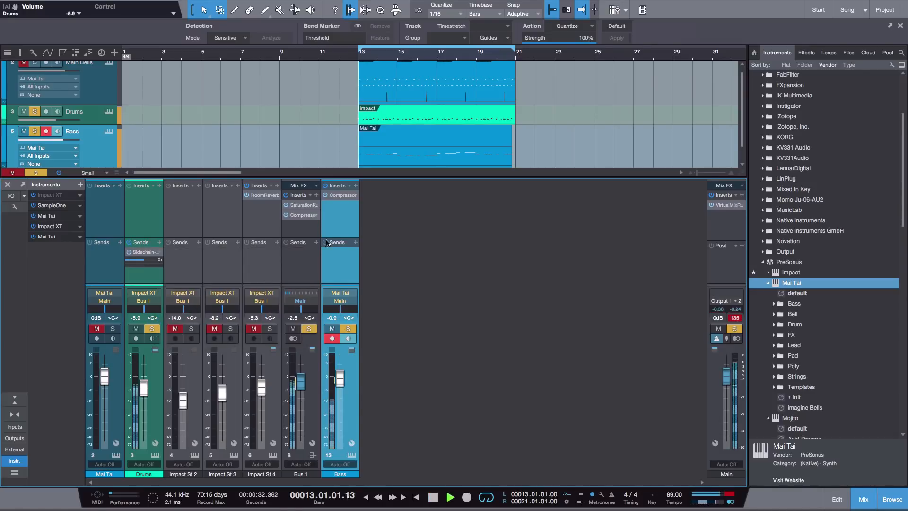
click(348, 197)
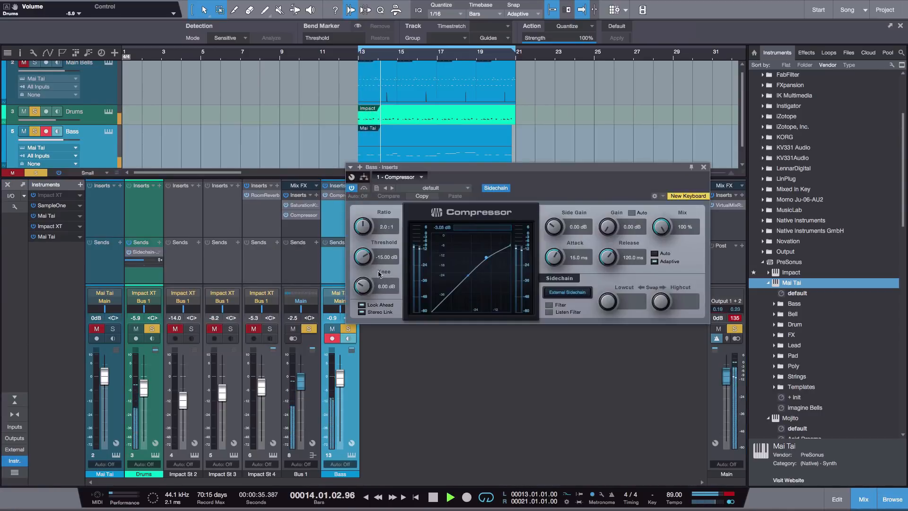
key(space)
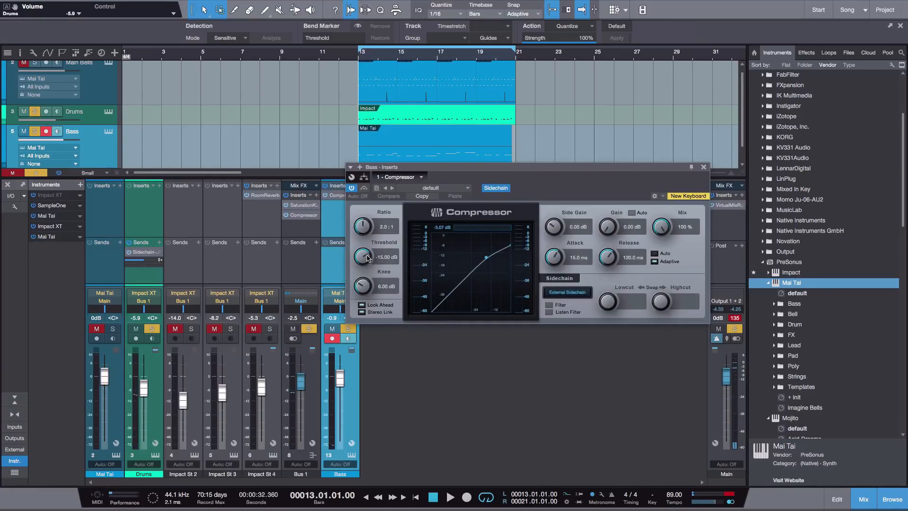
key(space)
mouse_move(368, 258)
mouse_down()
mouse_move(365, 277)
mouse_move(366, 260)
mouse_up()
drag(340, 385, 341, 383)
drag(367, 253, 368, 256)
key(space)
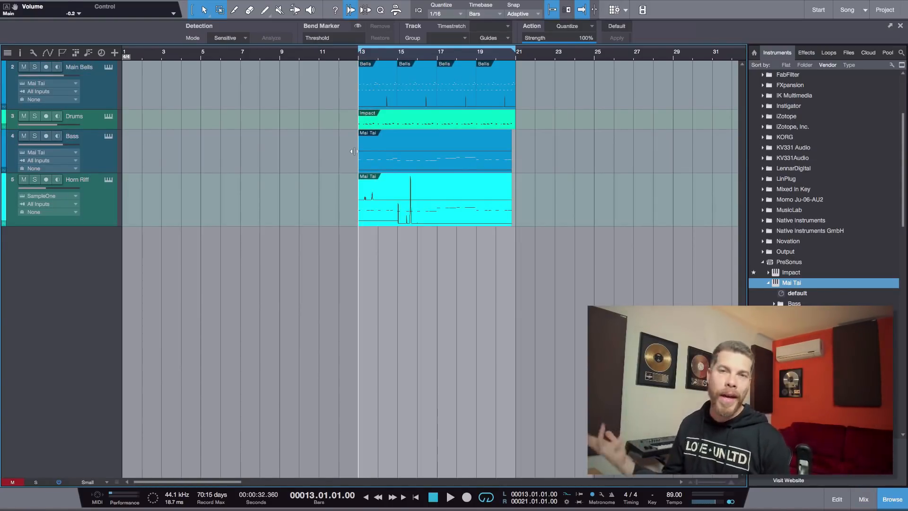
Step: Open the Horn Riff track's SampleOne, audition the track in solo, disarm its recording and close the instrument window
click(105, 205)
click(108, 180)
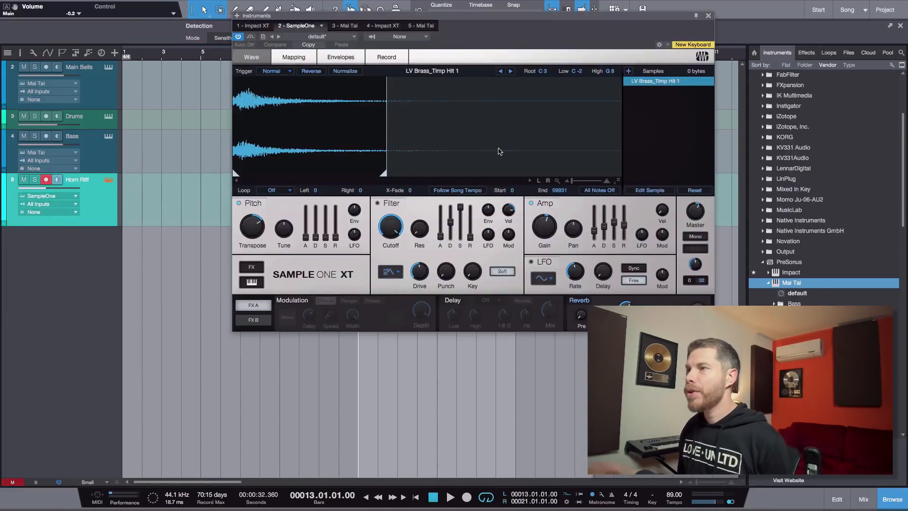
drag(542, 21, 534, 96)
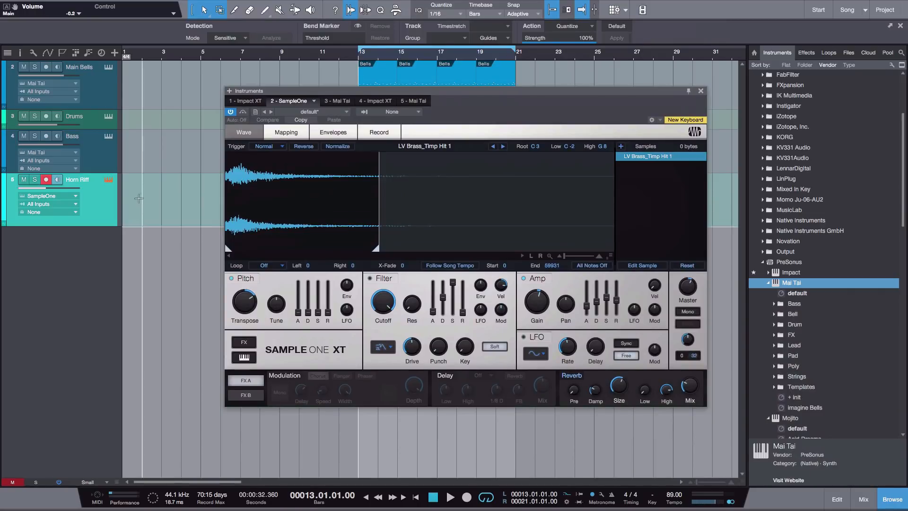
click(34, 179)
key(space)
key(space)
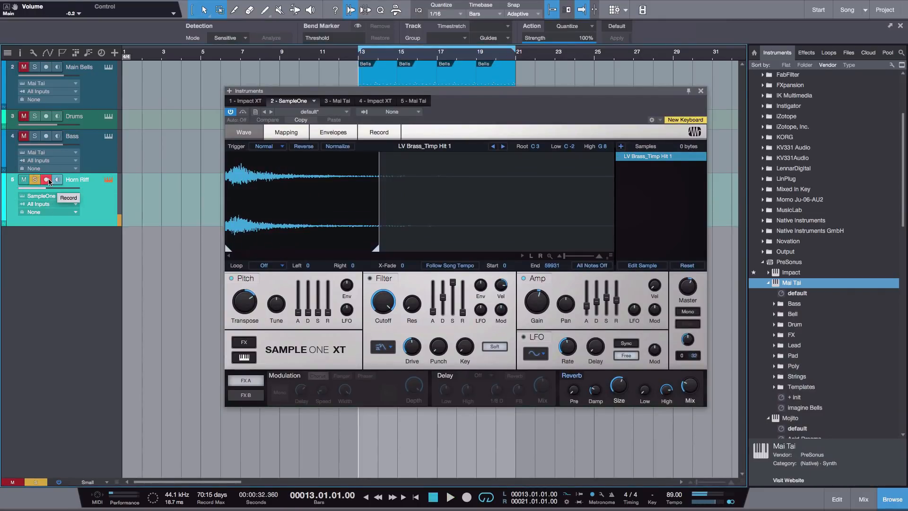
click(46, 180)
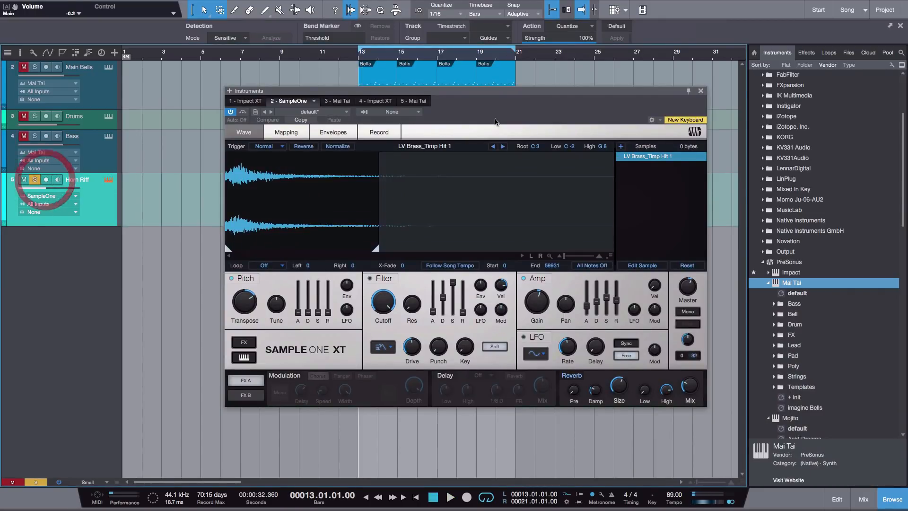
click(700, 90)
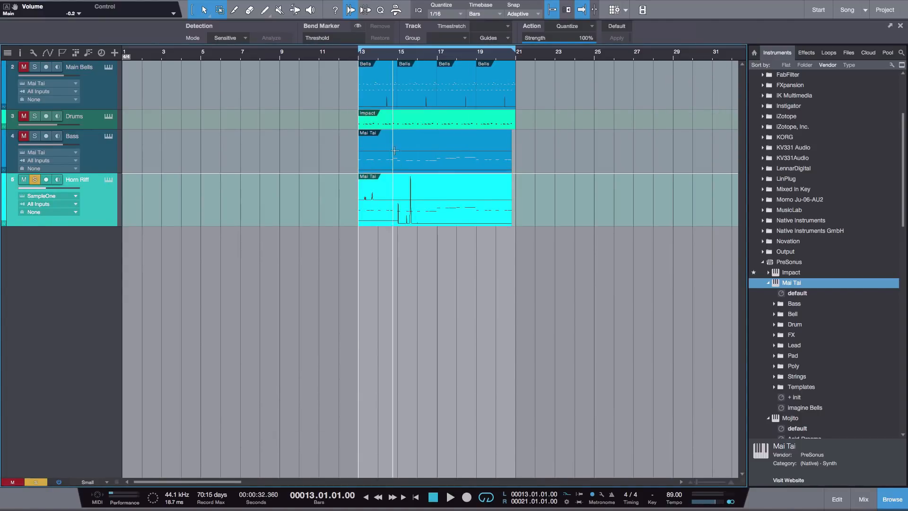
Step: Open the Horn Riff's notes and its SampleOne instrument, and play the riff soloed together with the Bass track
click(389, 212)
double_click(389, 212)
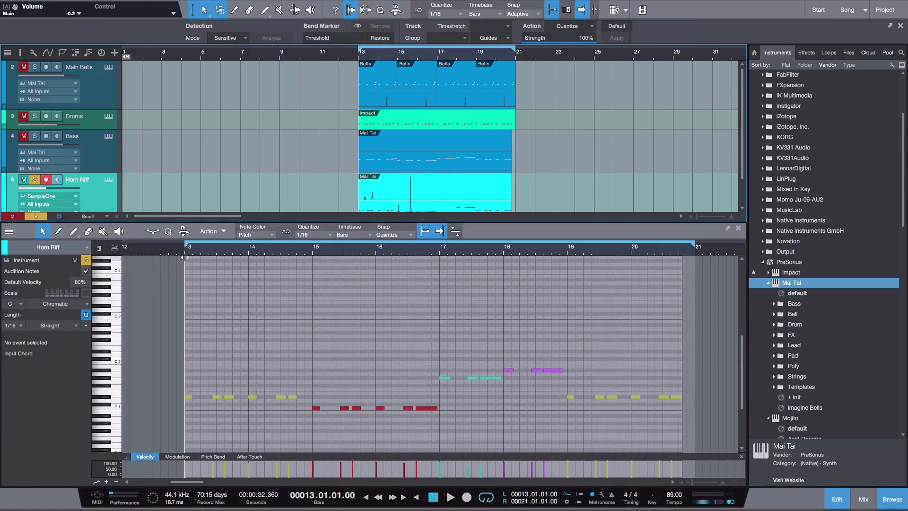
click(108, 179)
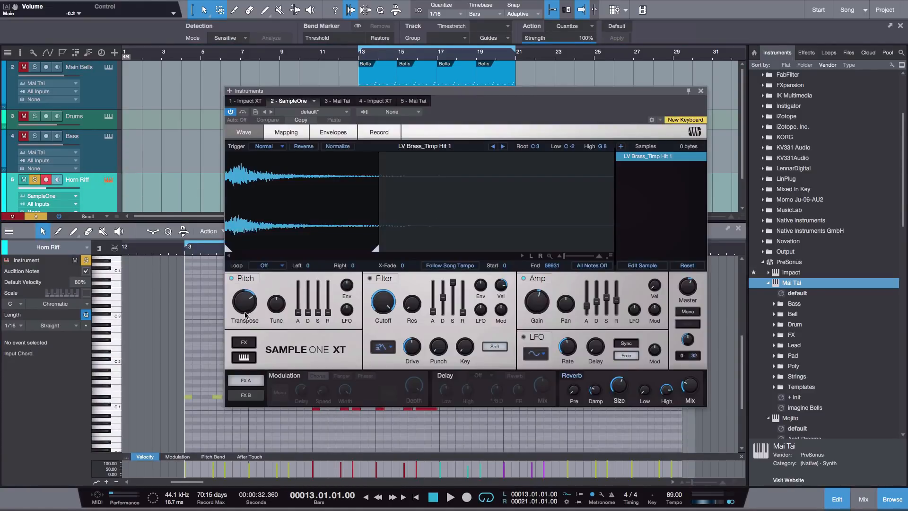
mouse_move(245, 315)
click(34, 136)
key(space)
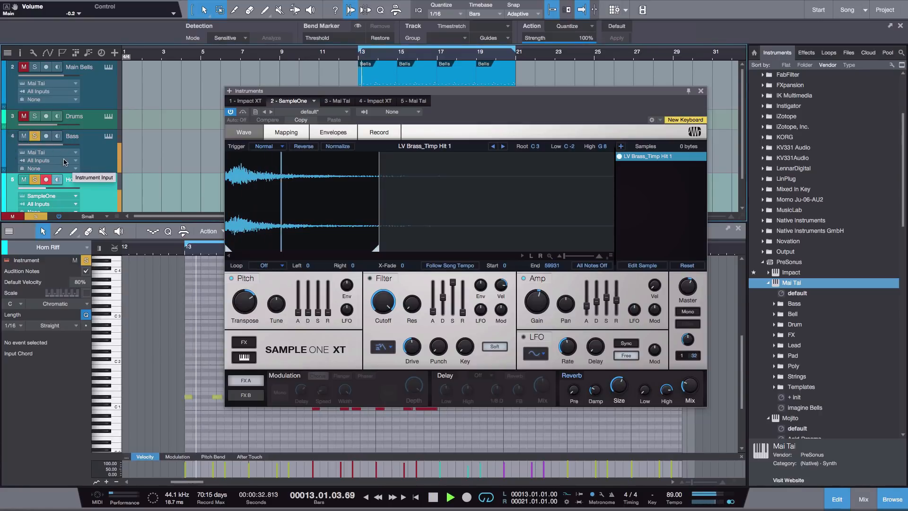
key(space)
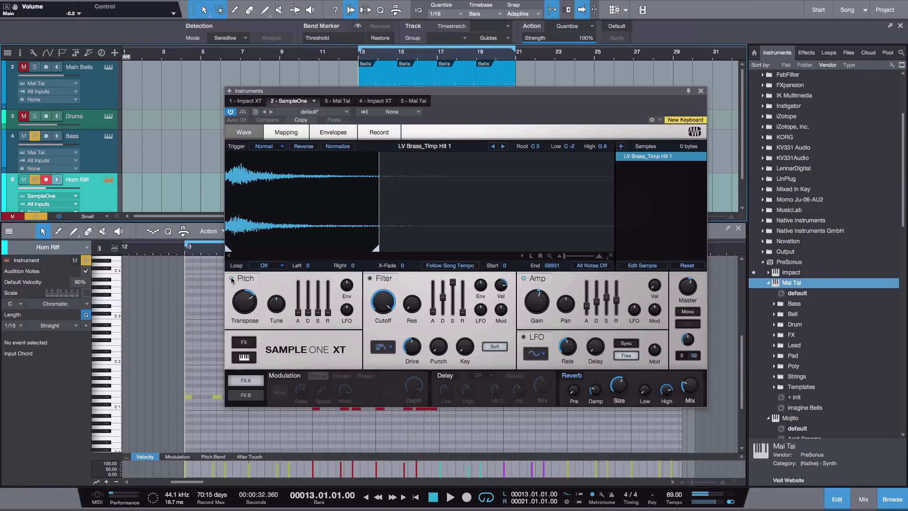
Step: Compare the Horn Riff playback with SampleOne's Pitch section switched off and back on, and close the instrument window
click(232, 279)
key(space)
key(space)
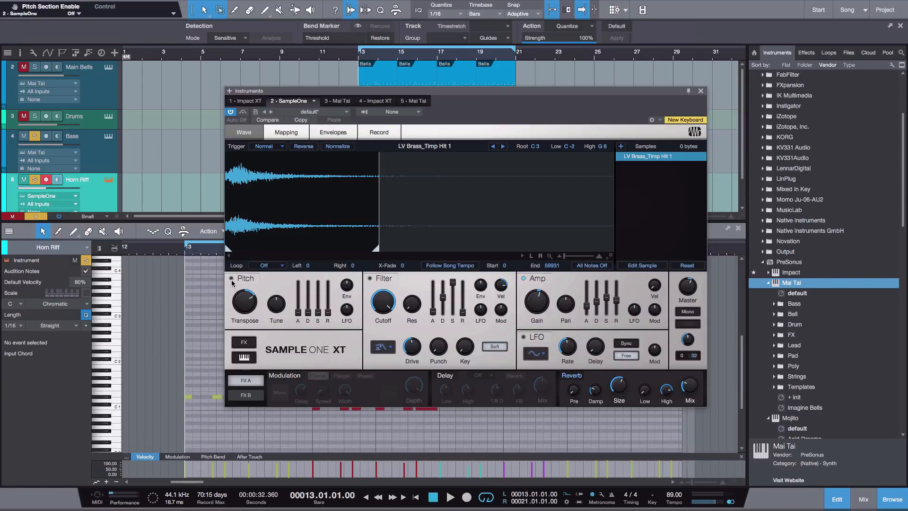
click(231, 279)
key(space)
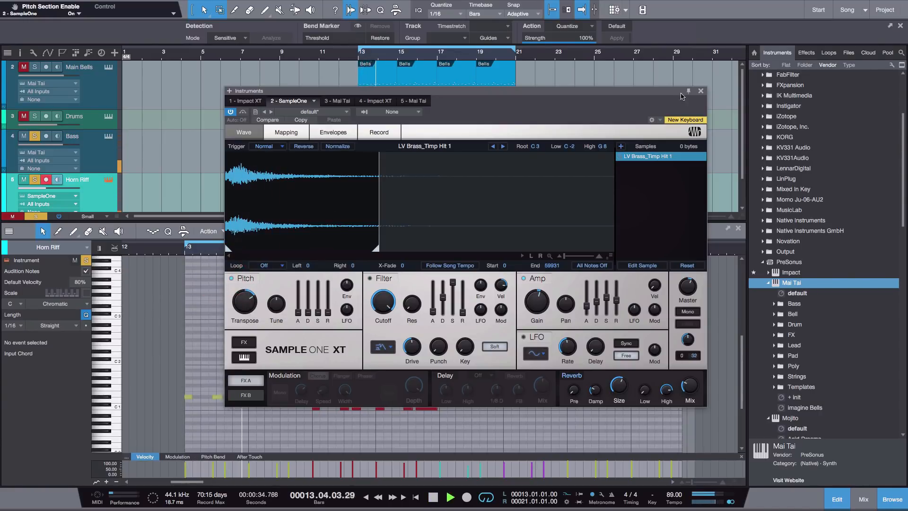
key(space)
click(701, 90)
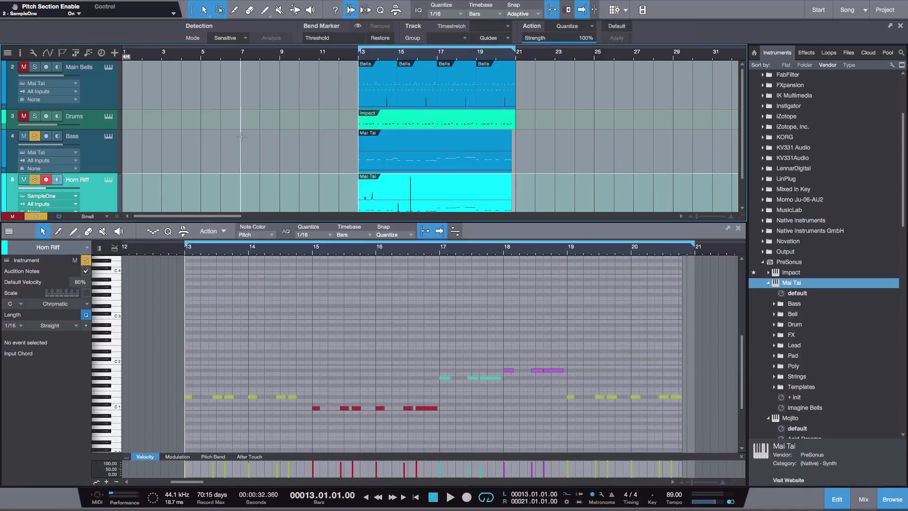
Step: Unsolo the Horn Riff and Bass tracks, show the mixer and disarm the Horn Riff channel's recording
click(34, 180)
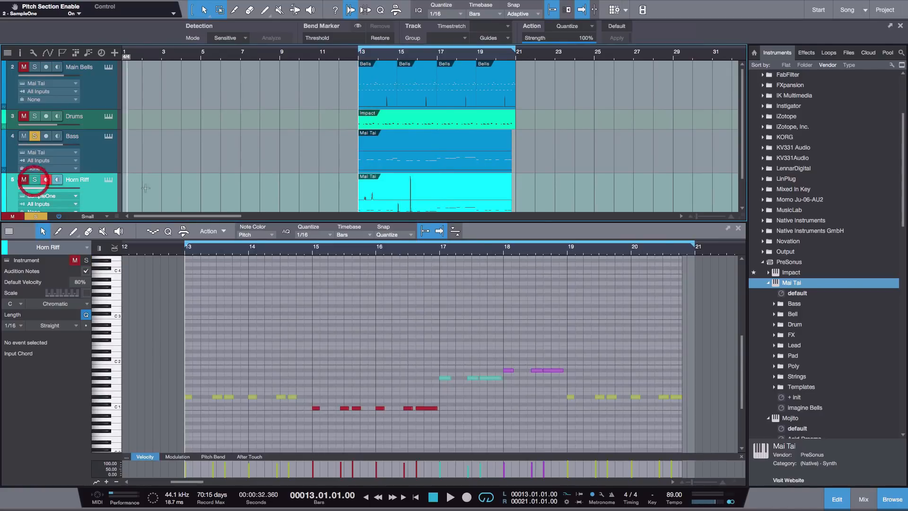
click(35, 137)
key(F3)
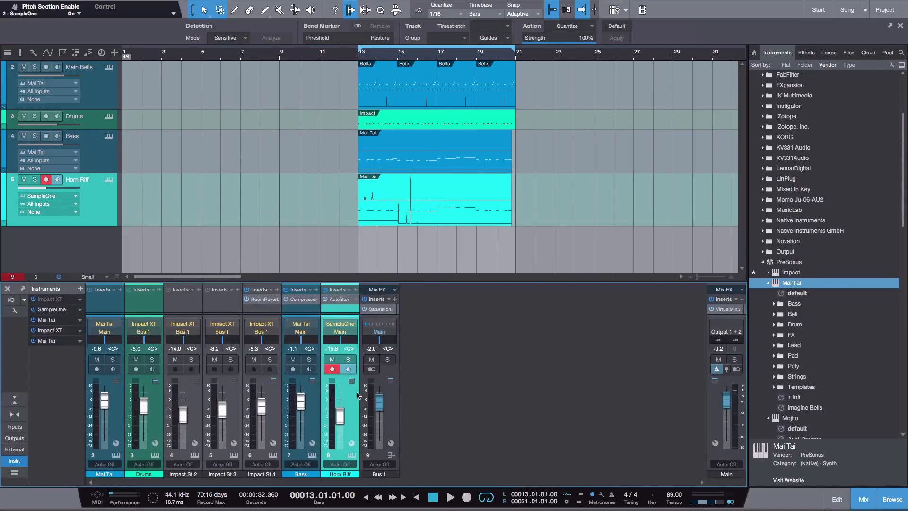
click(332, 369)
Step: Raise the Horn Riff channel's volume to -14.3 dB during playback of the full beat
key(space)
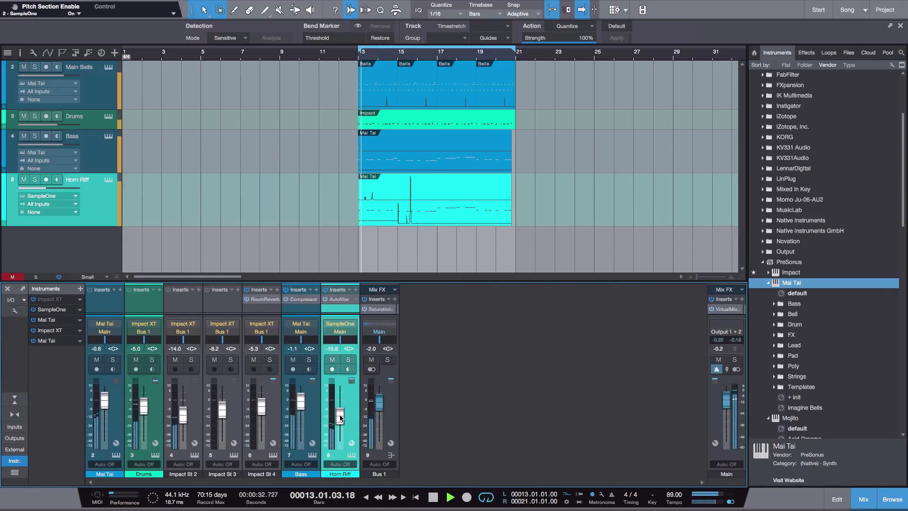
drag(339, 418, 340, 415)
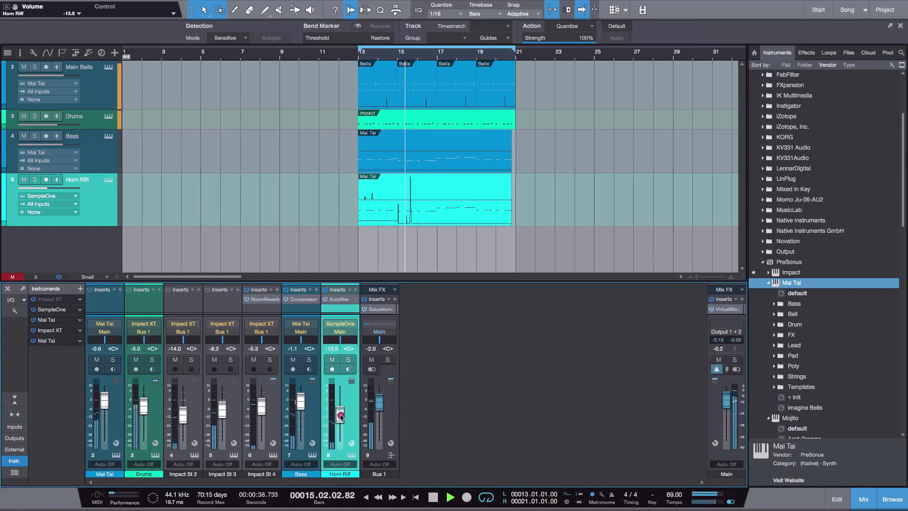
click(340, 417)
key(space)
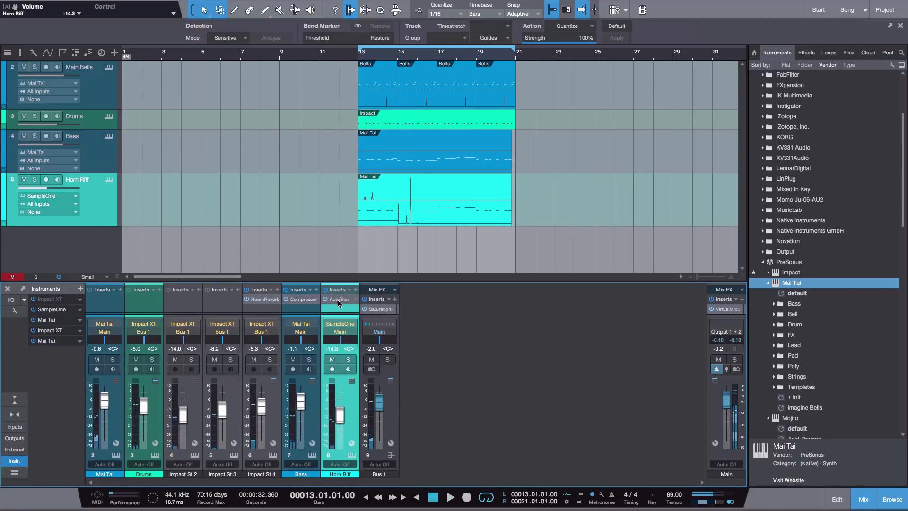
Step: Set the cutoff of the Horn Riff channel's Autofilter to 126 Hz while auditioning it in solo, and unsolo the channel
click(337, 299)
mouse_move(503, 252)
mouse_down()
mouse_move(508, 231)
mouse_move(503, 300)
mouse_move(505, 261)
mouse_up()
click(348, 359)
key(space)
key(space)
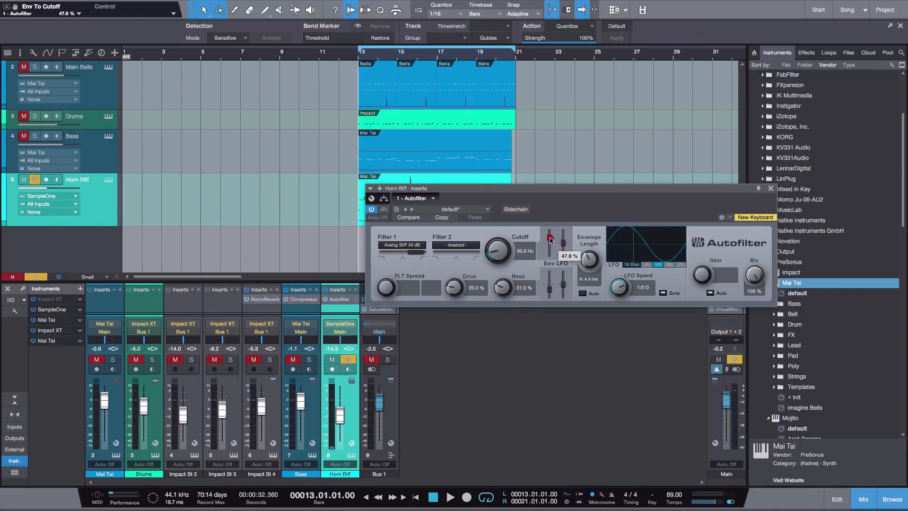
drag(492, 253, 492, 251)
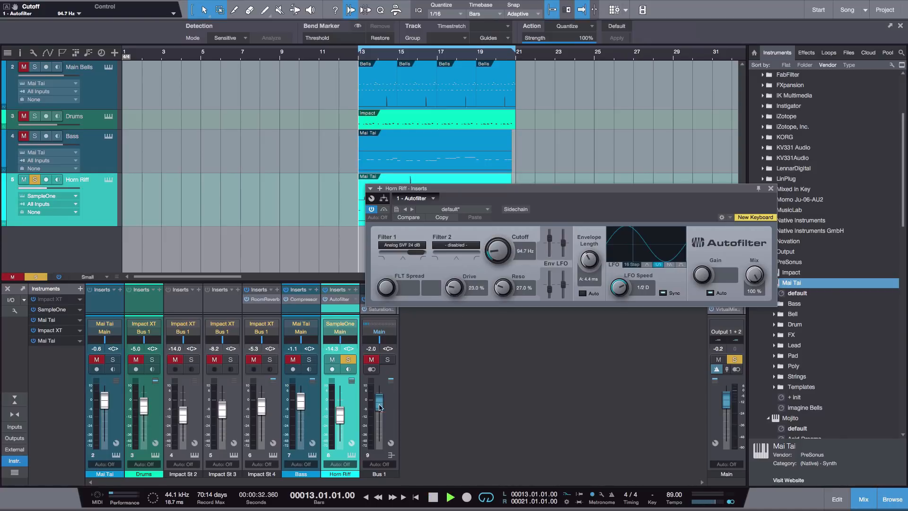
drag(497, 251, 500, 248)
key(space)
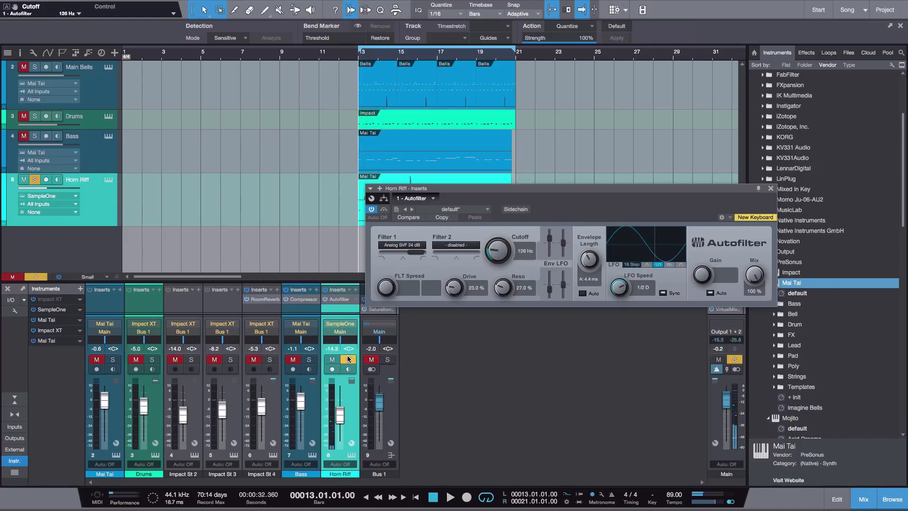
click(349, 359)
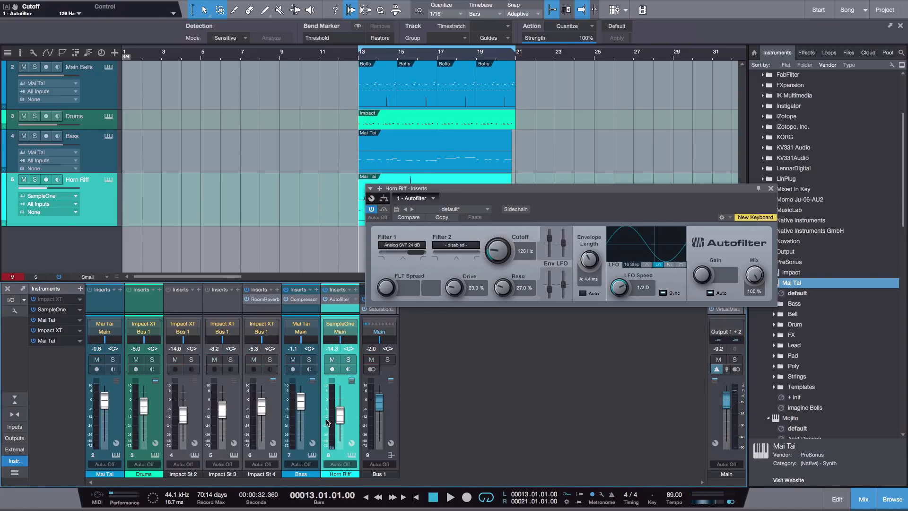
Step: Lower the Horn Riff's volume to -17.3 dB and the Mai Tai channel's to -0.9 dB during playback, and close the Autofilter window
drag(341, 417, 338, 423)
key(space)
click(342, 420)
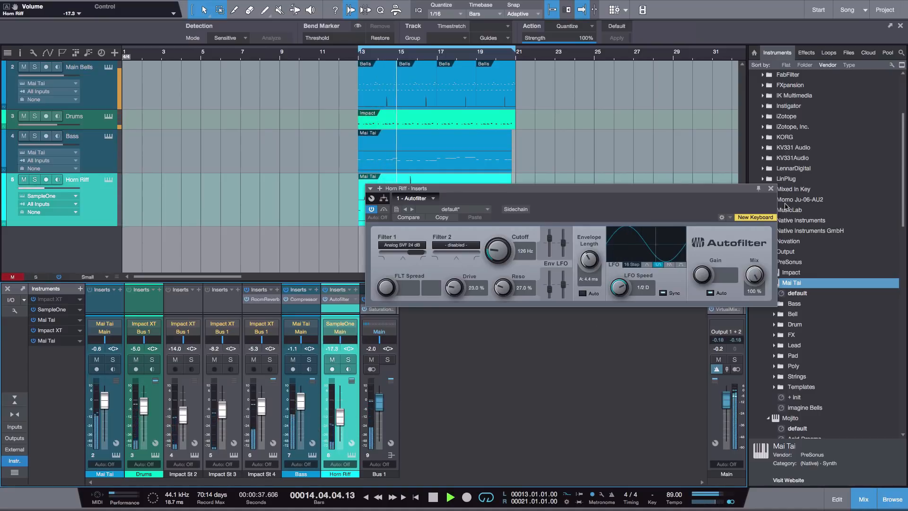
click(771, 188)
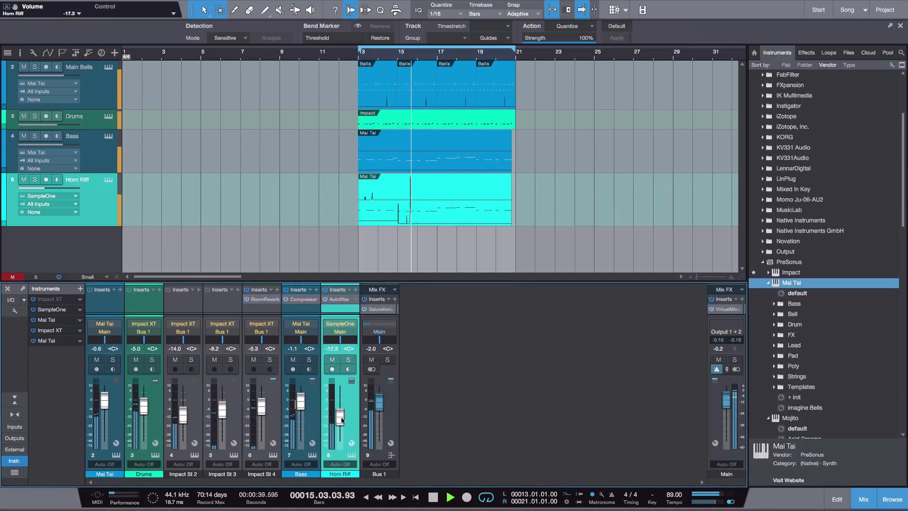
drag(342, 419, 341, 422)
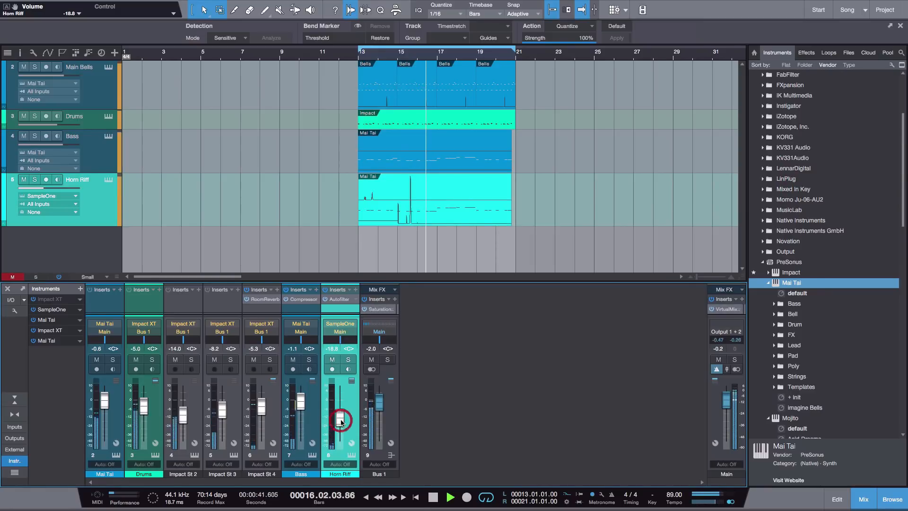
drag(105, 401, 104, 401)
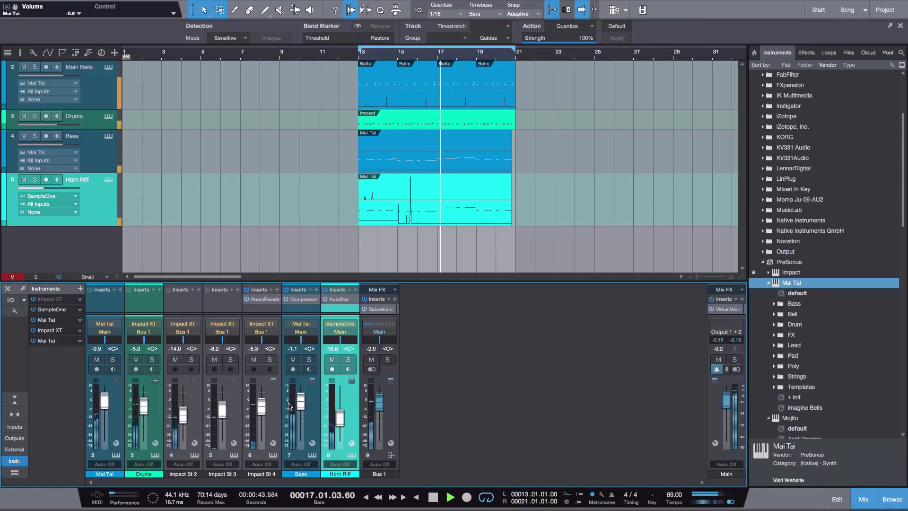
drag(341, 416, 341, 420)
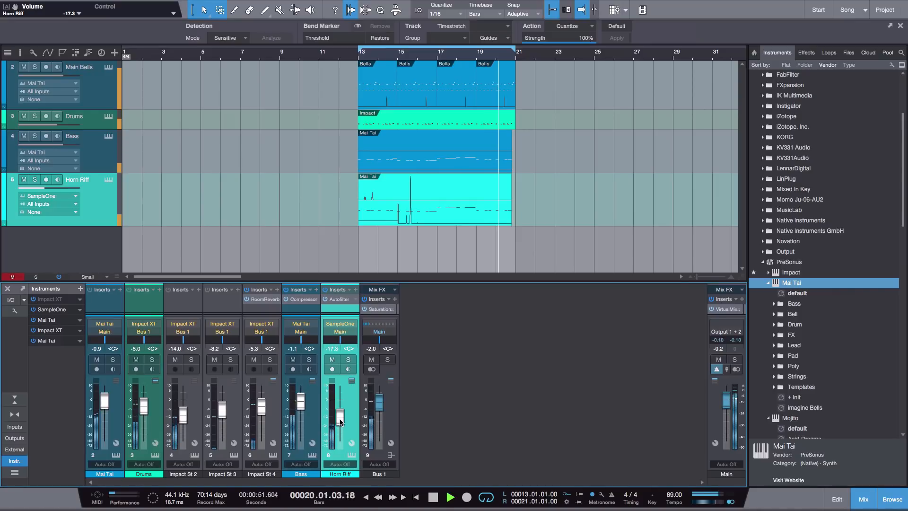
key(space)
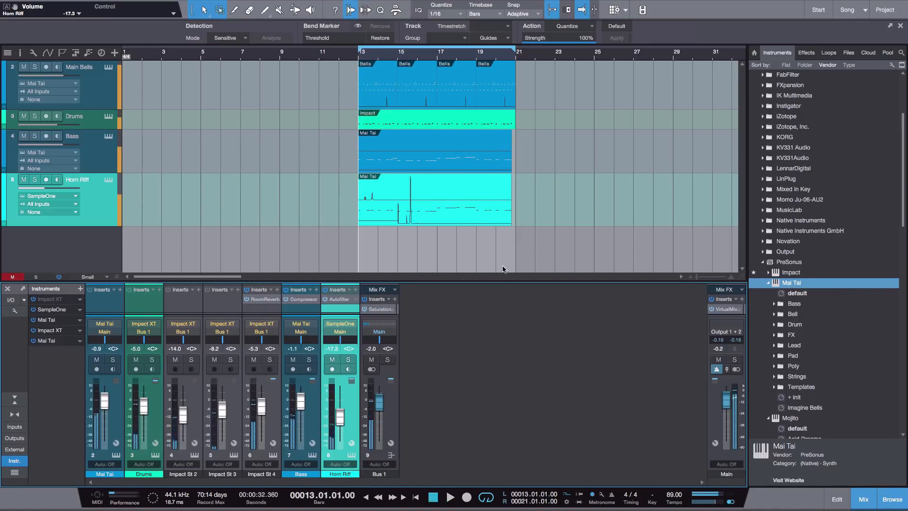